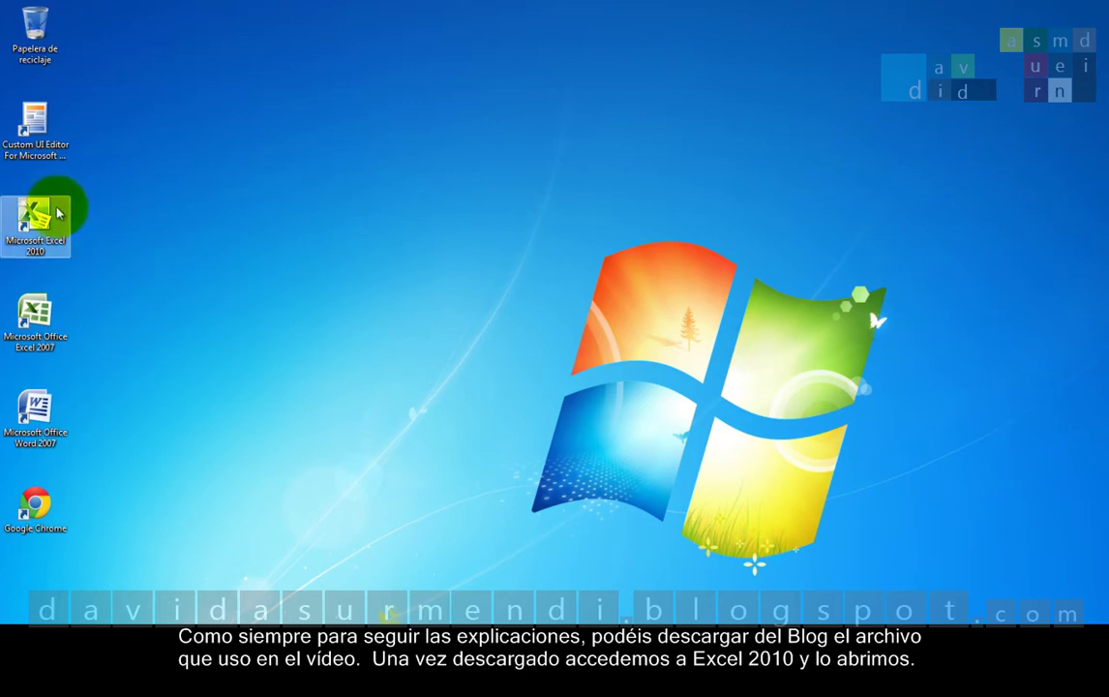
Step: Launch Excel 2010 and open the downloaded workbook 'Máximos, Mínimos, Medias.2ª Parte' through Archivo > Abrir
double_click(50, 247)
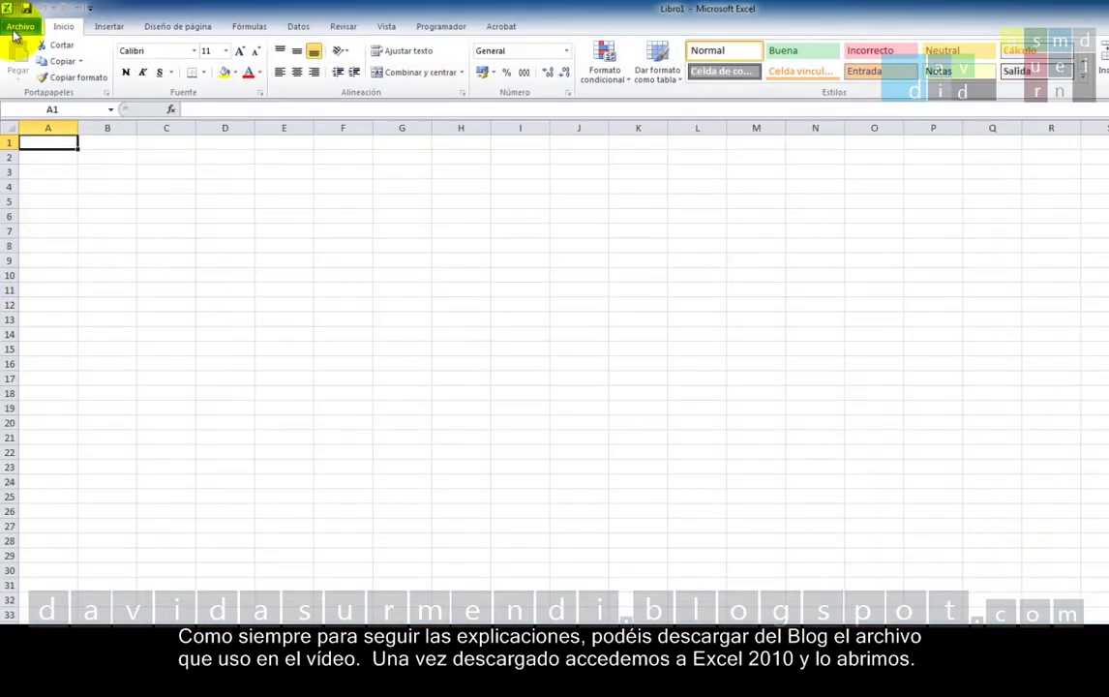
left_click(20, 26)
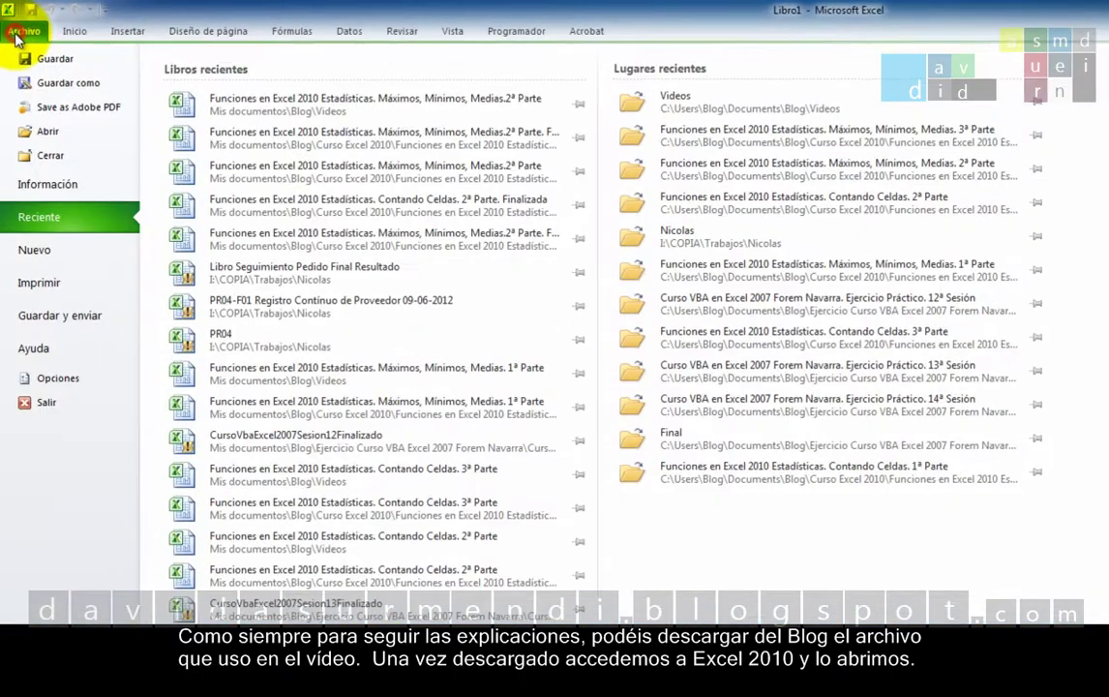
left_click(87, 186)
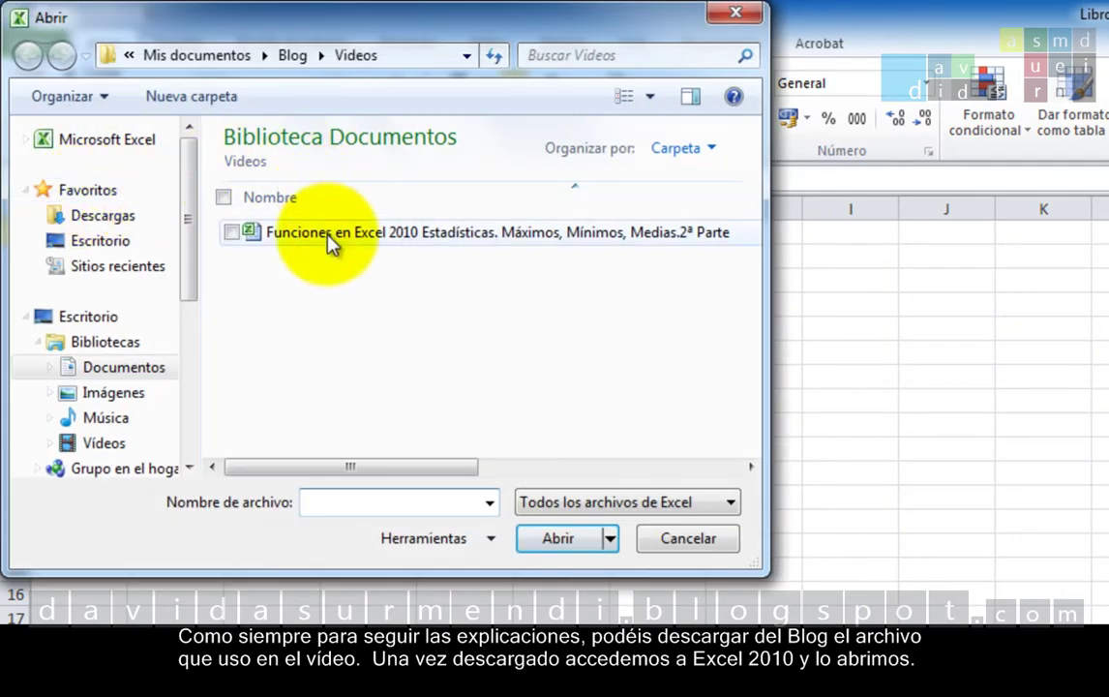
double_click(329, 234)
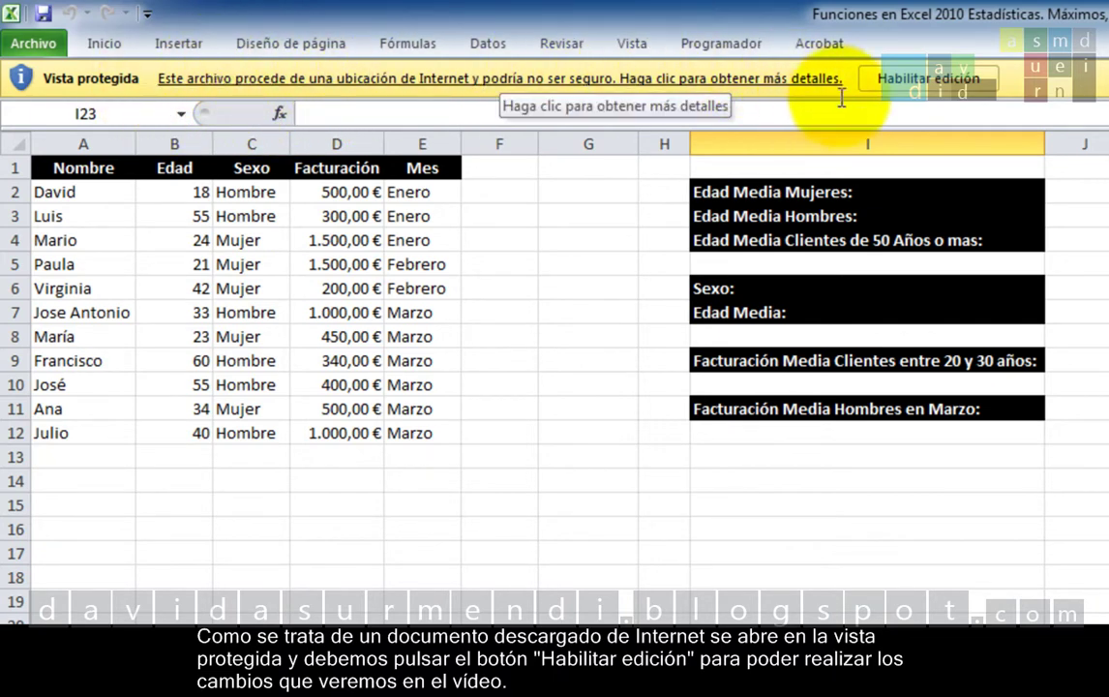
Step: Enable editing on the protected workbook and select J2 beside Edad Media Mujeres
left_click(976, 80)
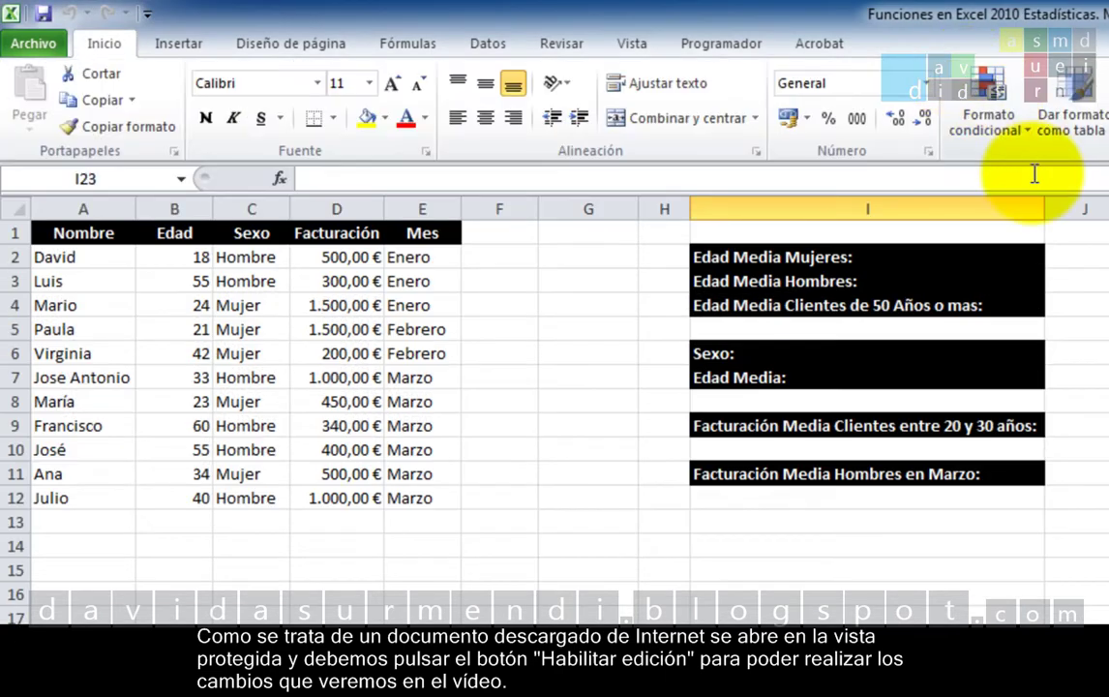
left_click(1077, 354)
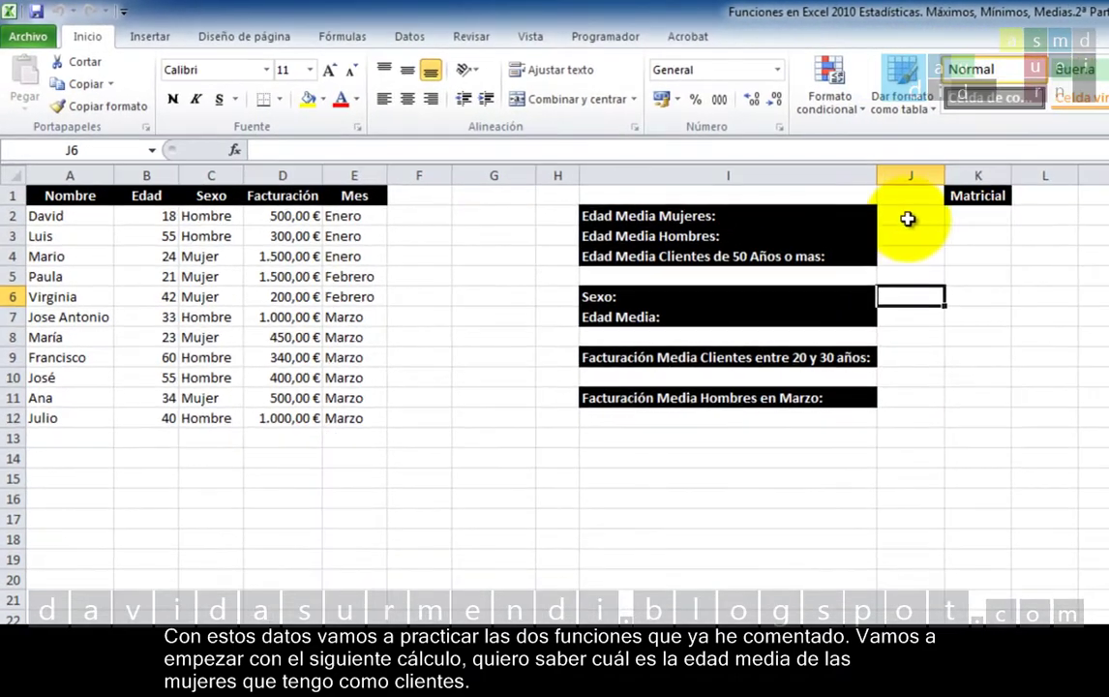
left_click(909, 216)
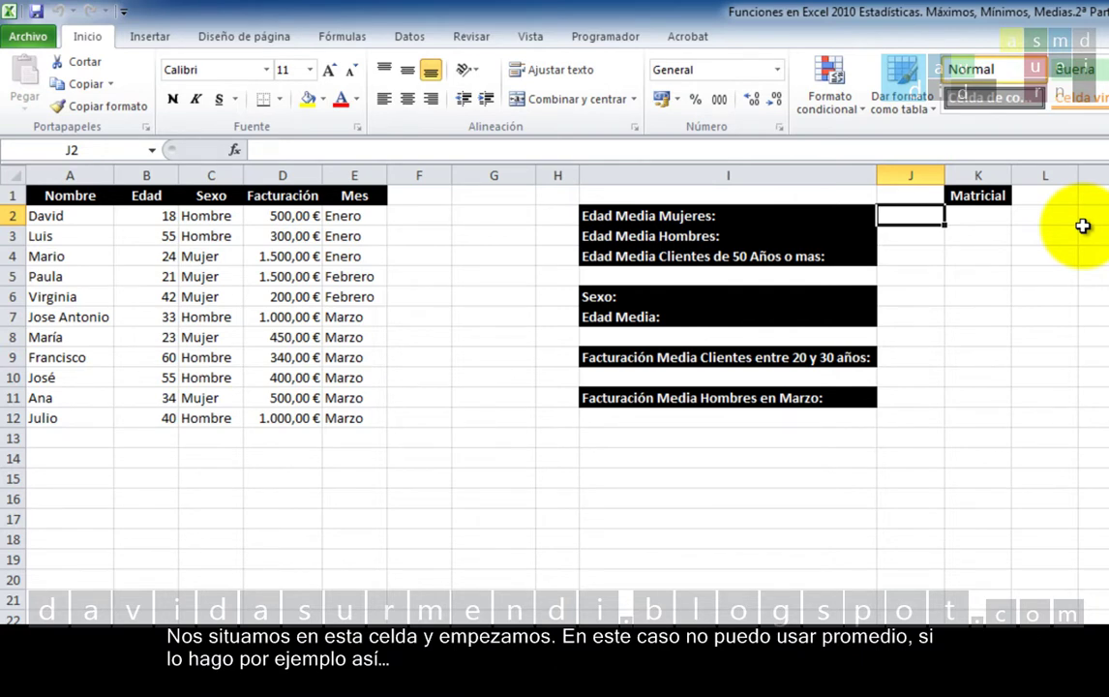
Step: In J2, try =PROMEDIO( on column B, then switch the function to PROMEDIO.SI(
type("=")
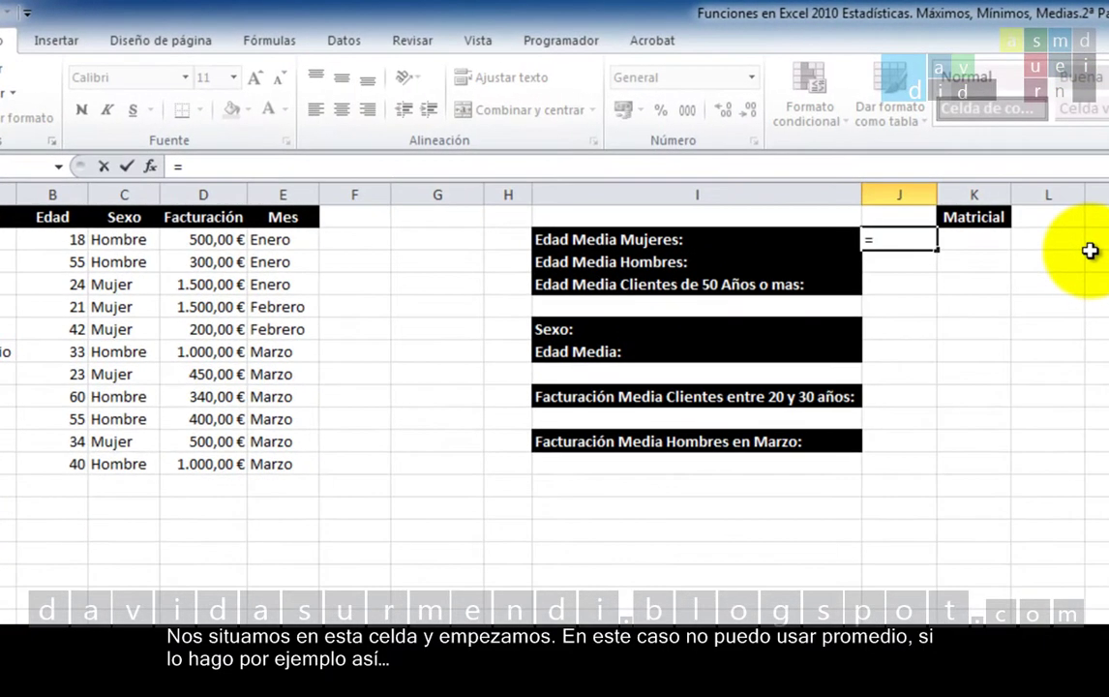
type("prome")
key("Tab")
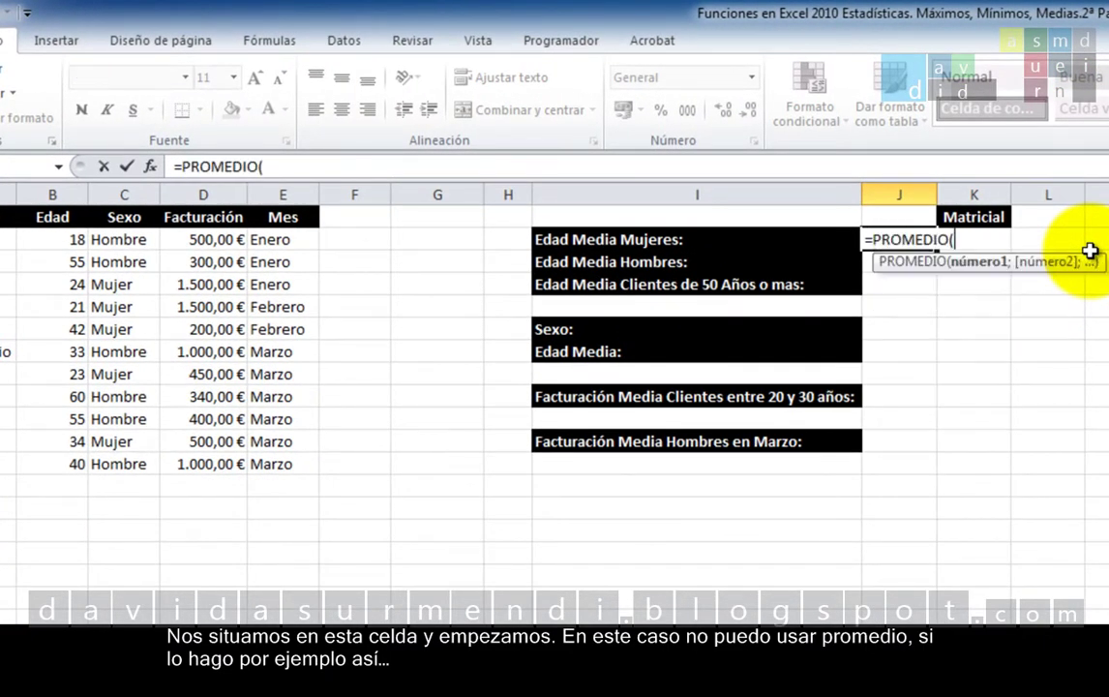
left_click(72, 195)
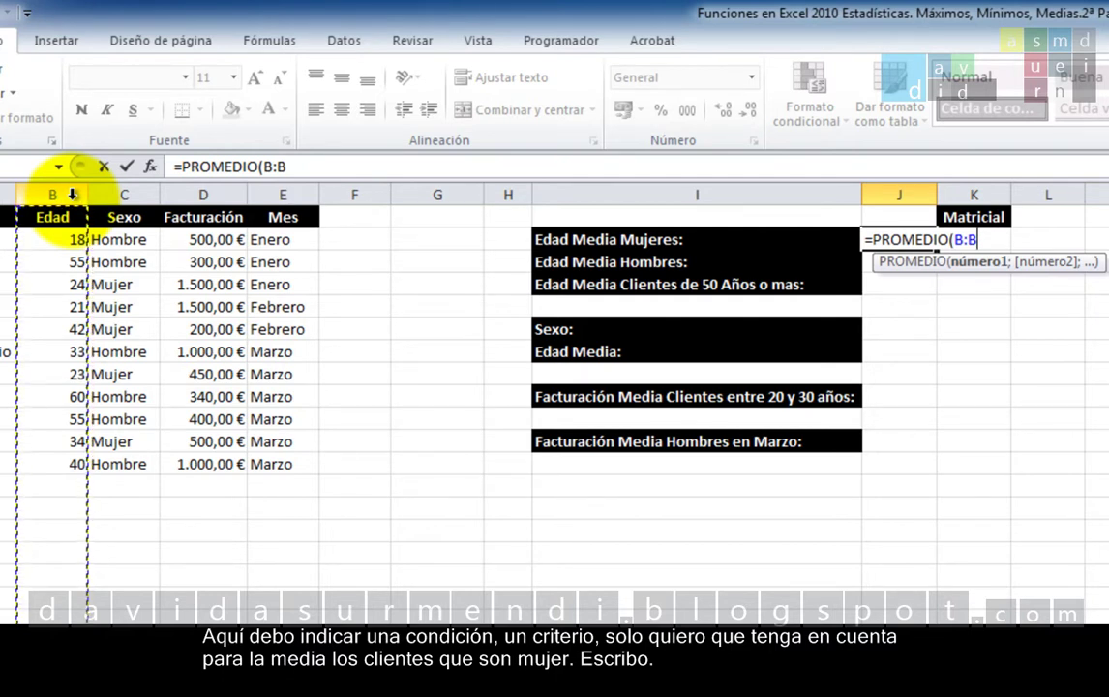
key("BackSpace")
key("BackSpace")
key("BackSpace")
key("BackSpace")
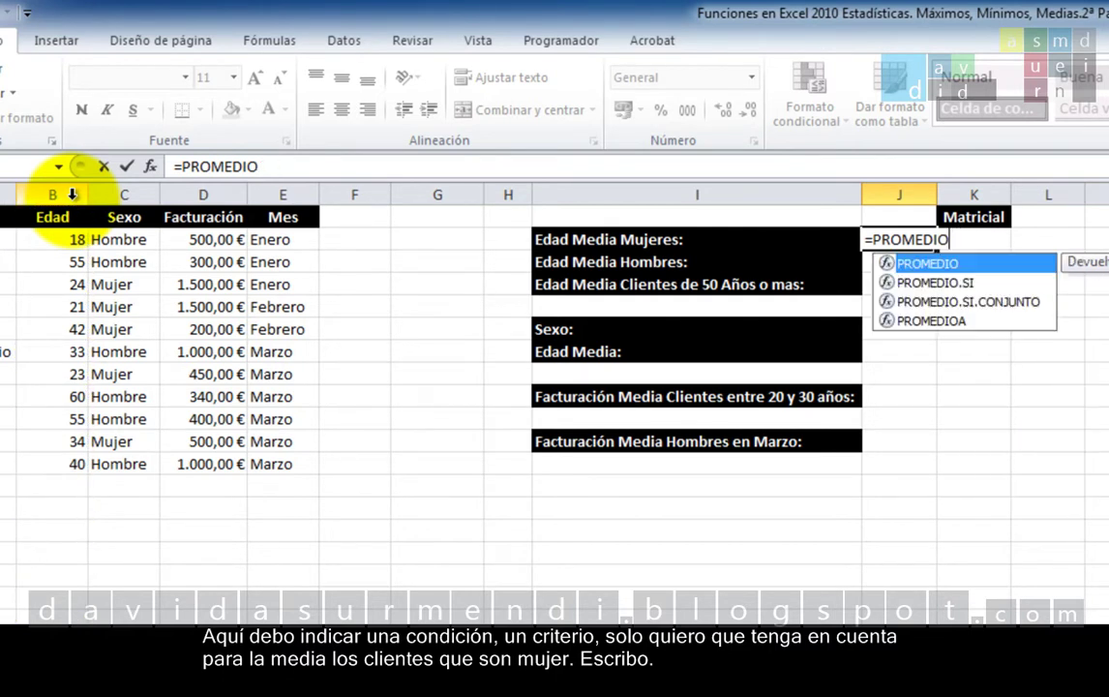
type(".si")
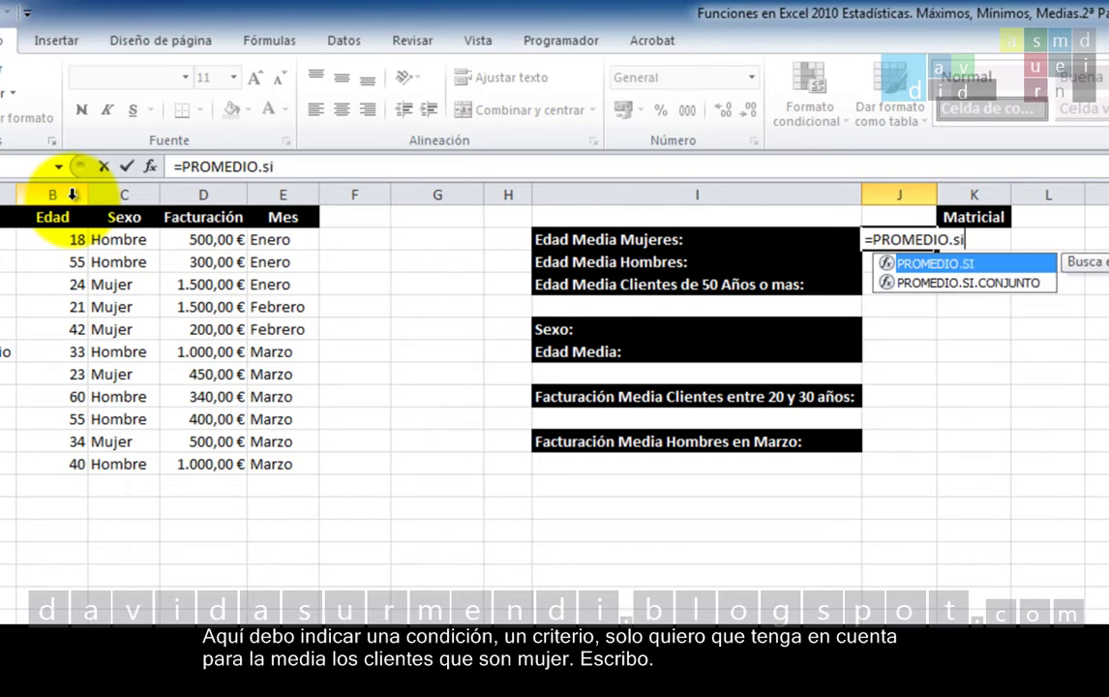
key("Tab")
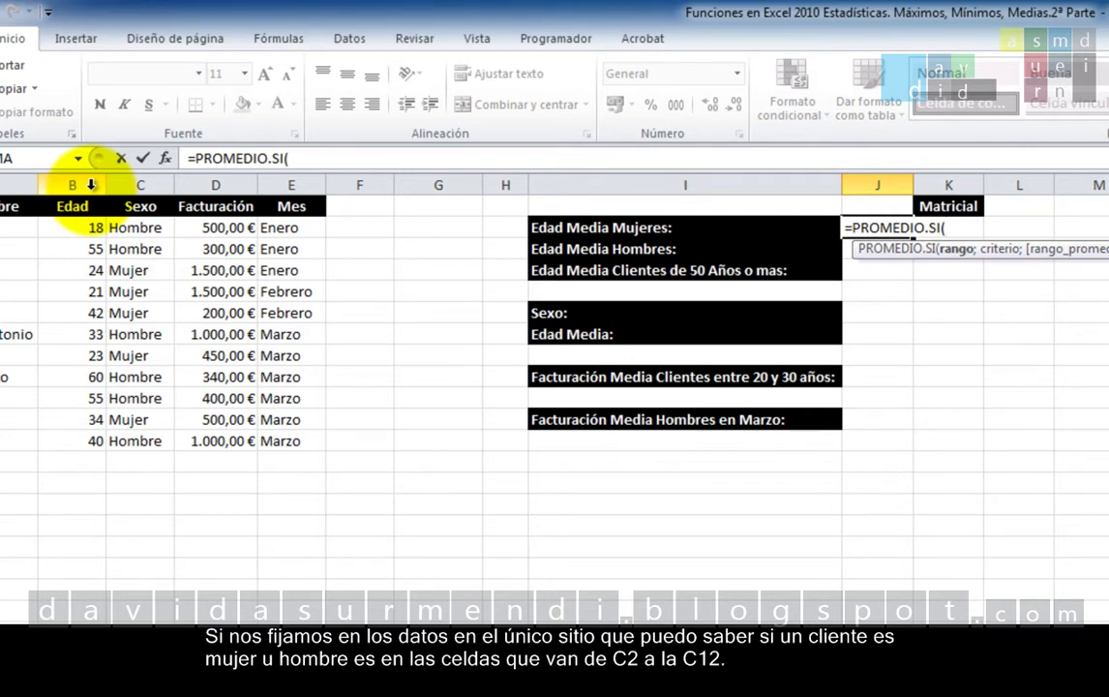
Step: Set the Sexo cells C2:C12 as the PROMEDIO.SI range, followed by a semicolon
left_click(157, 229)
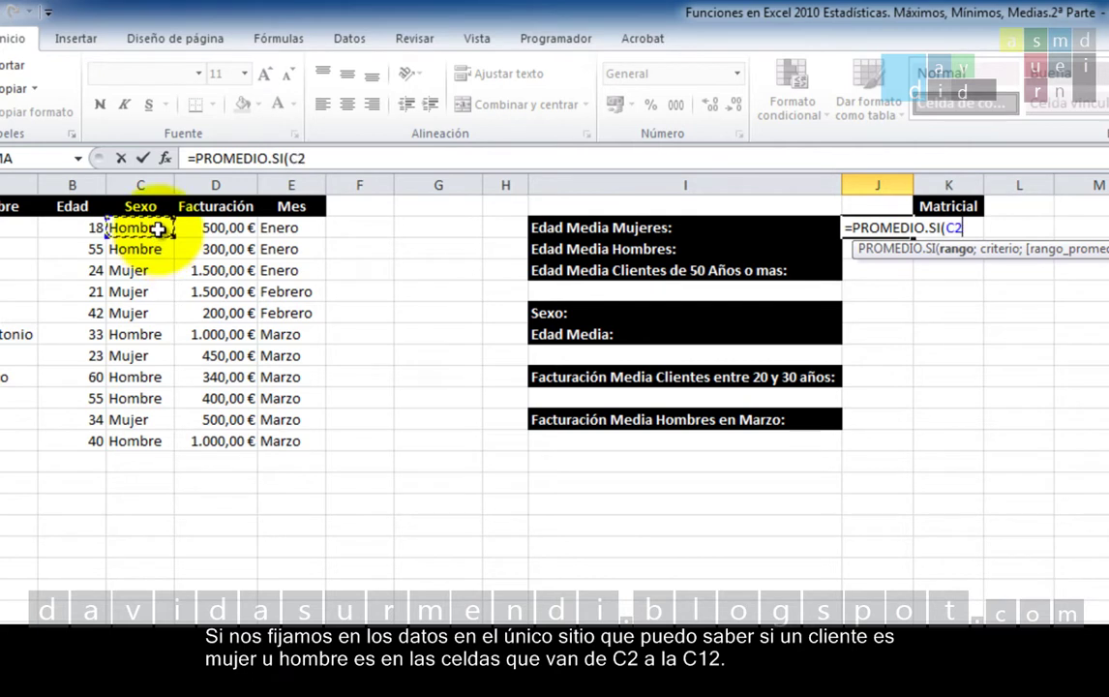
left_click_drag(158, 228, 136, 433)
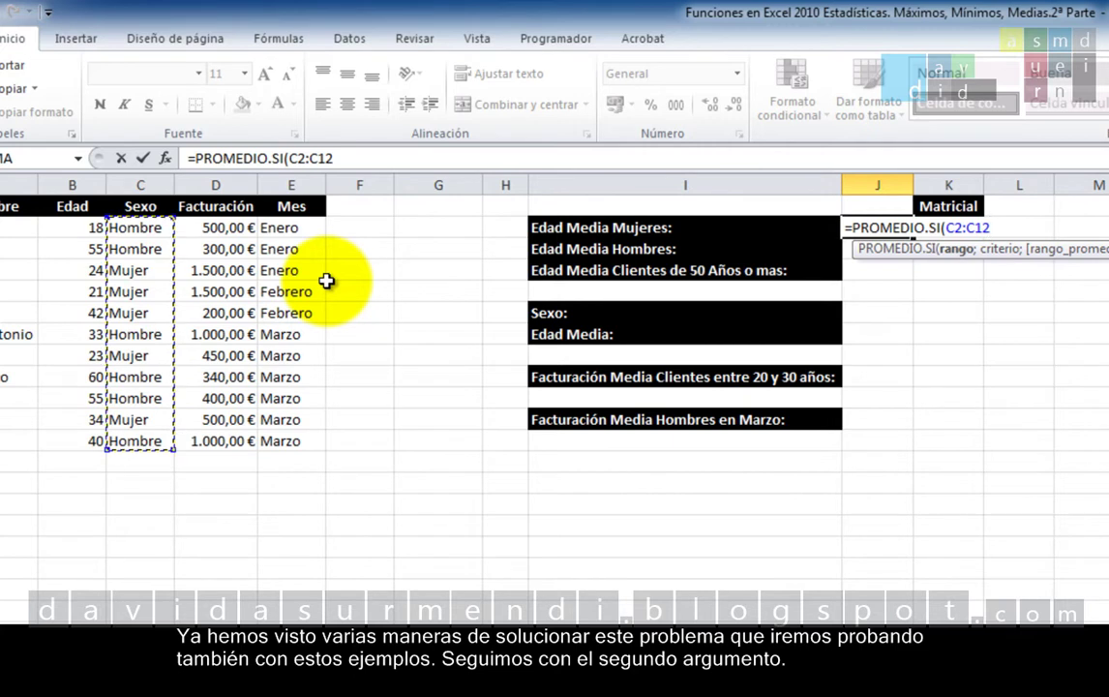
type(";")
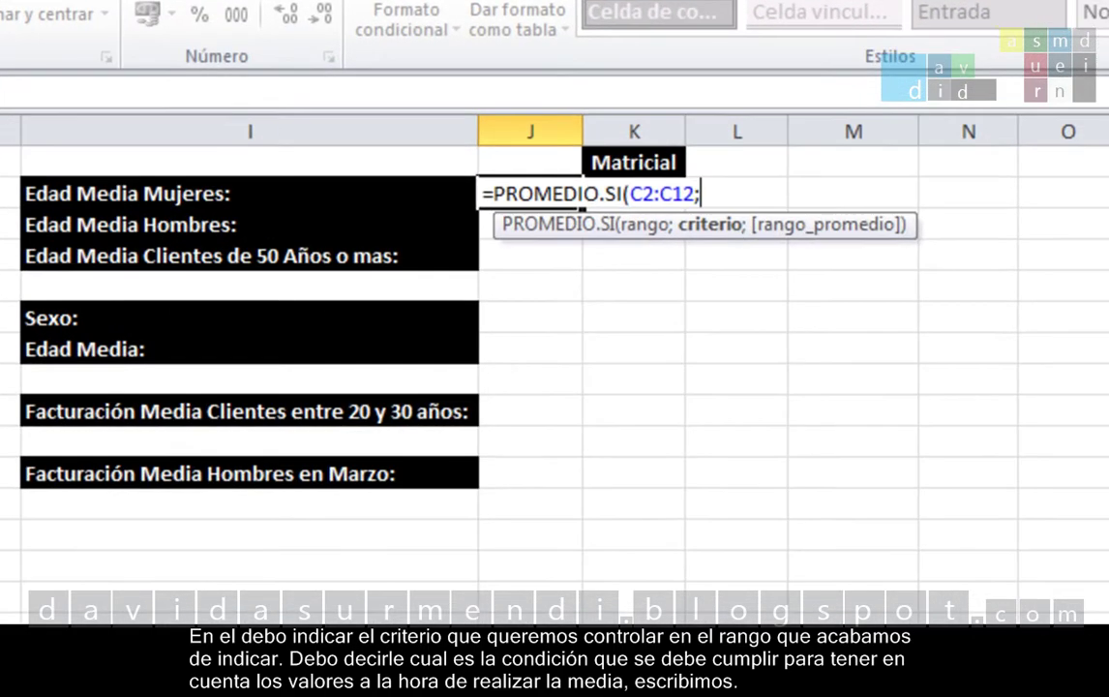
Step: Enter "=Mujer" as the criterion, followed by a semicolon
type("\"=M")
type("ujer\"")
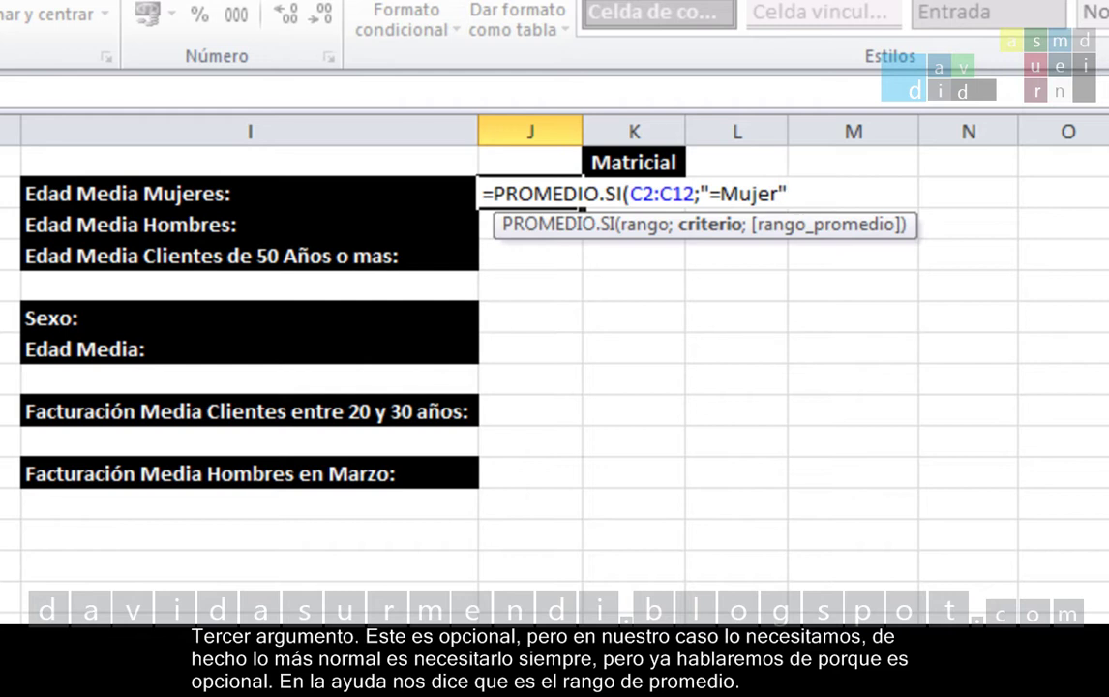
type(";")
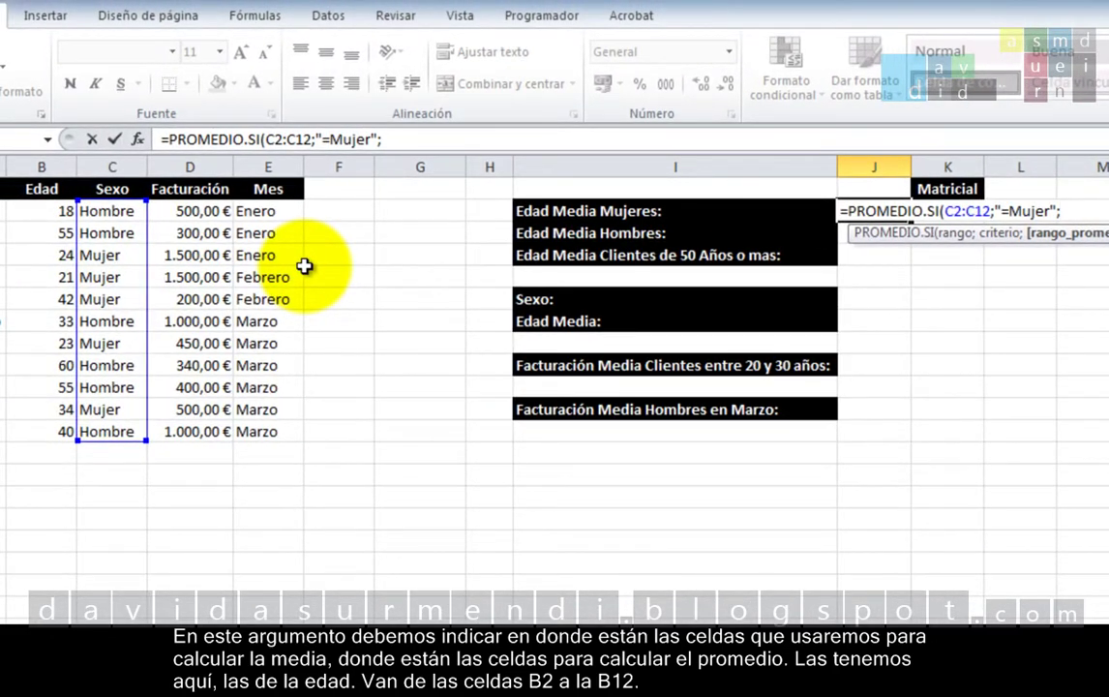
Step: Average the ages in B2:B12 and enter the formula, giving 28,8
left_click_drag(58, 211, 51, 433)
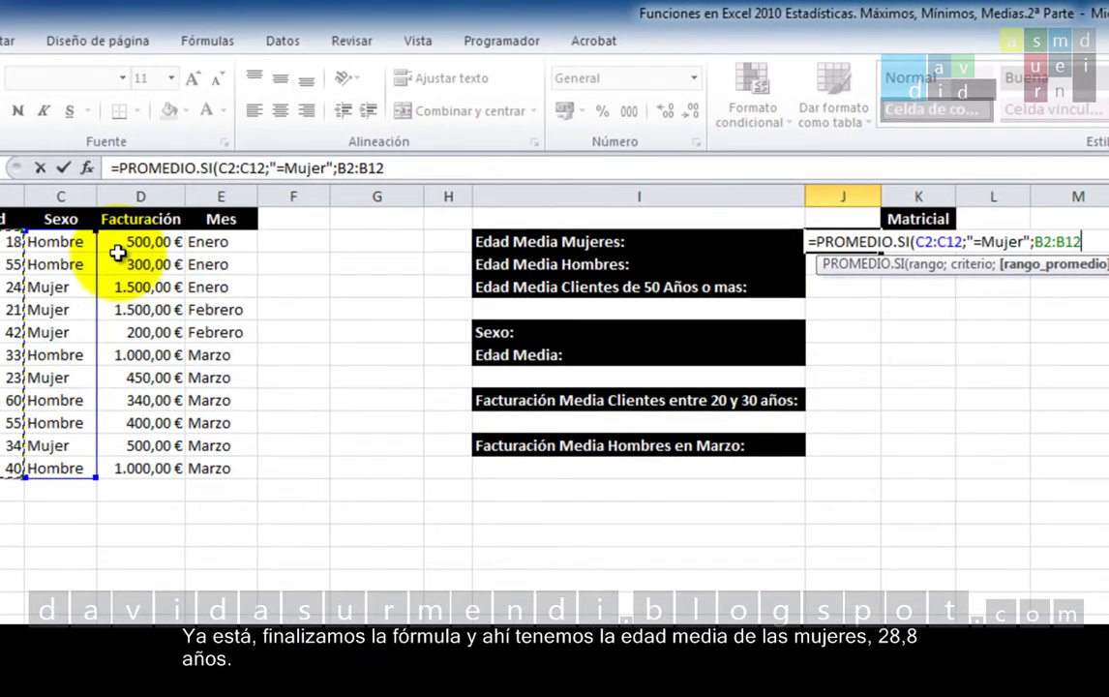
key("Return")
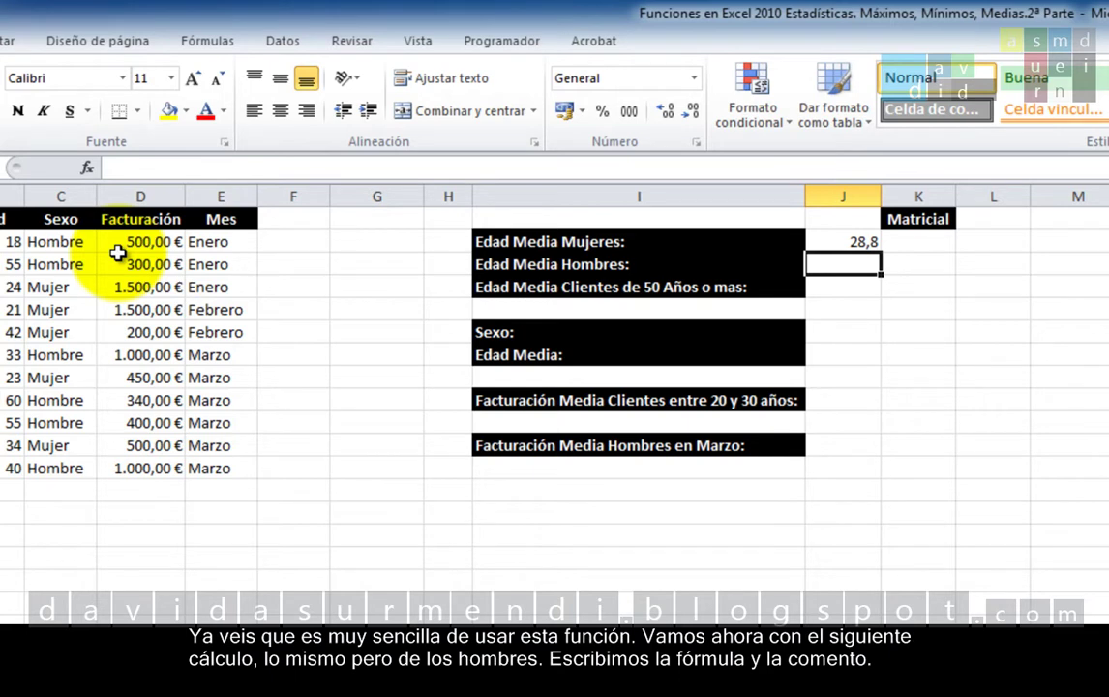
Step: In J3 enter =PROMEDIO.SI(C:C;"Hombre";B:B) for the men's average age, 43,5
left_click(849, 241)
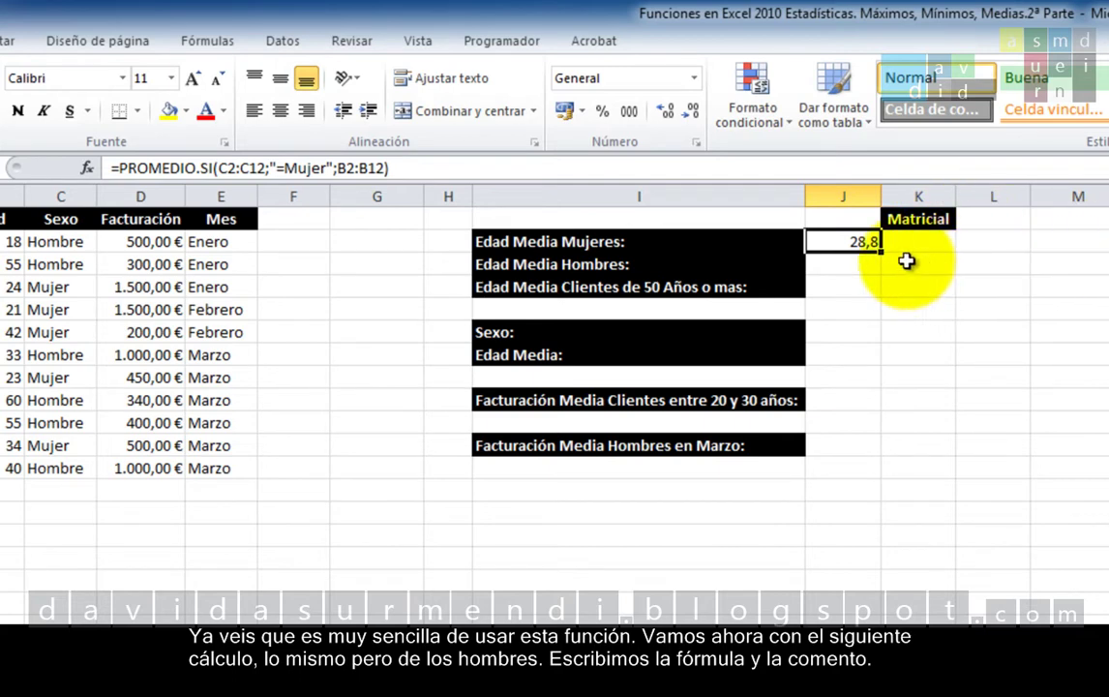
left_click(860, 261)
type("=")
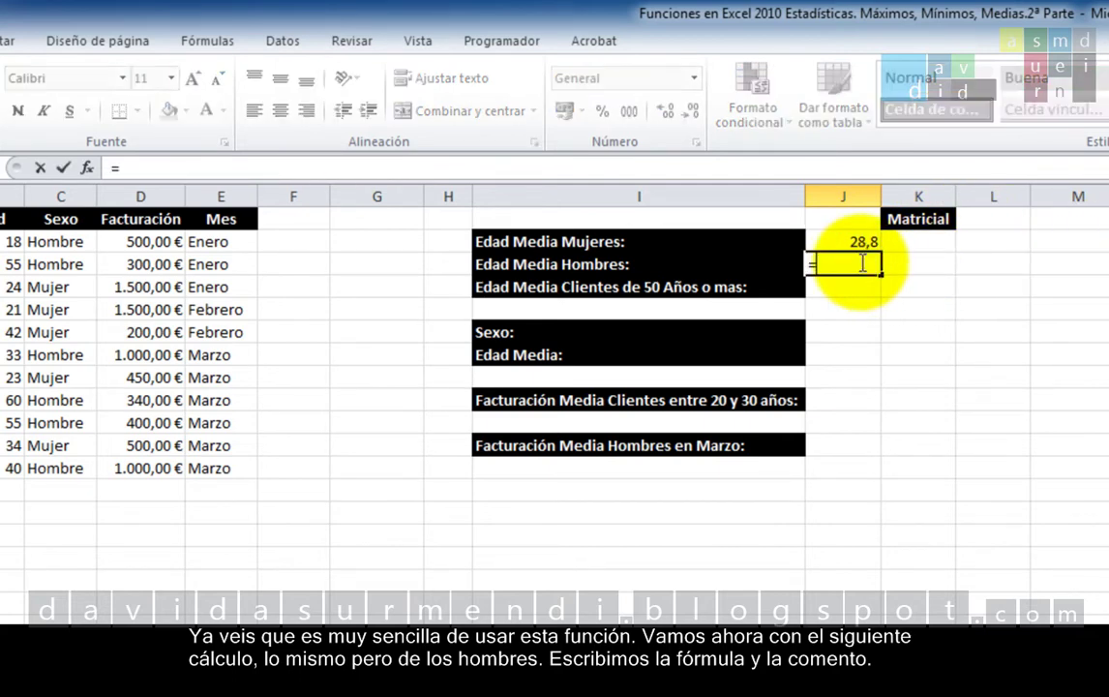
type("prome")
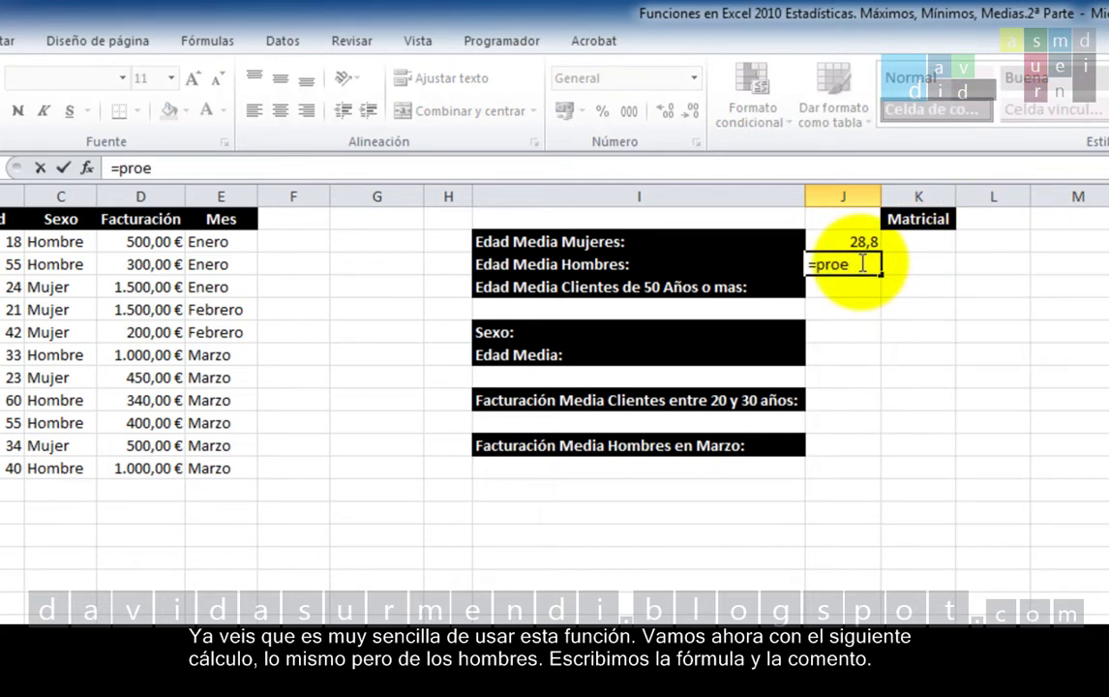
key("BackSpace")
type("medio.s")
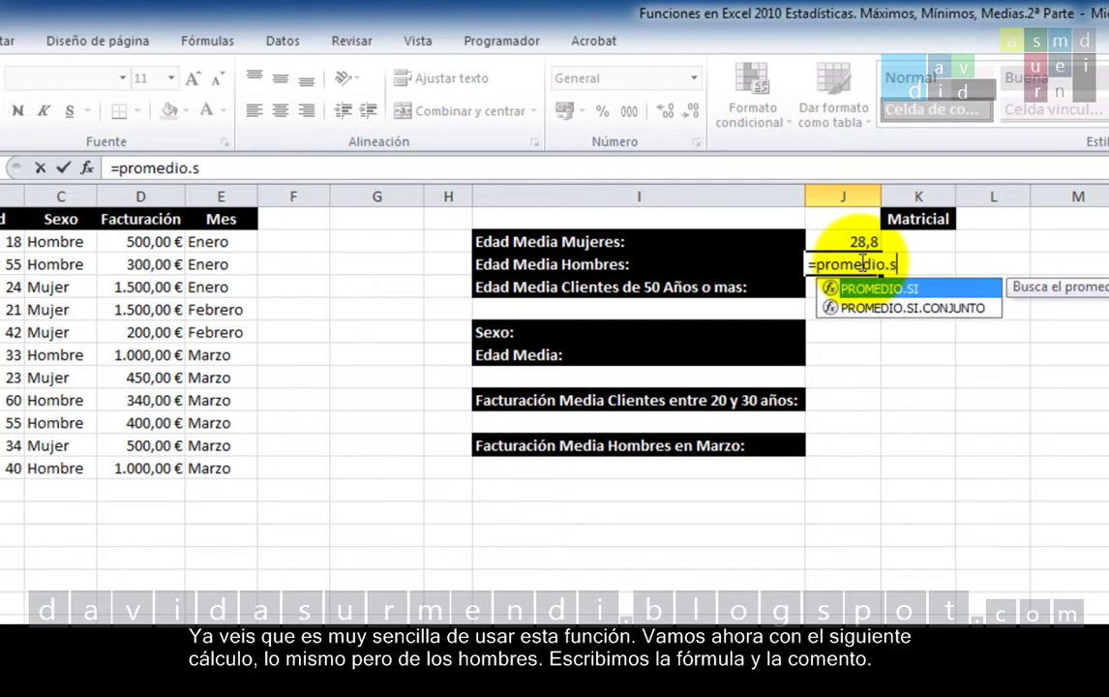
type("i")
key("Tab")
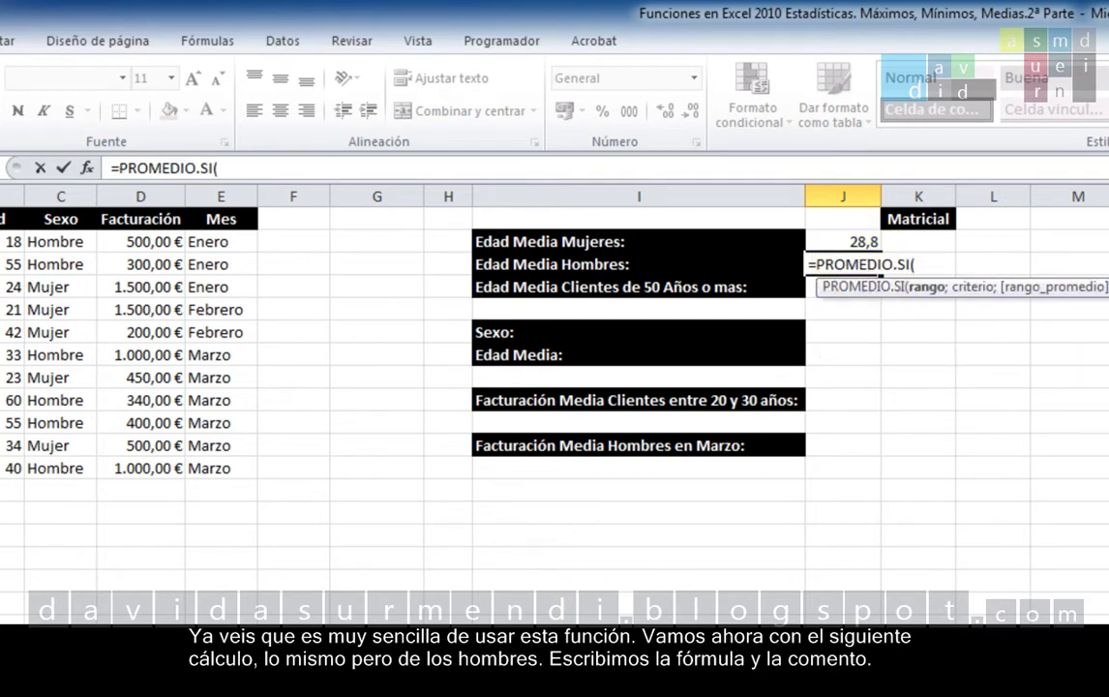
left_click(42, 196)
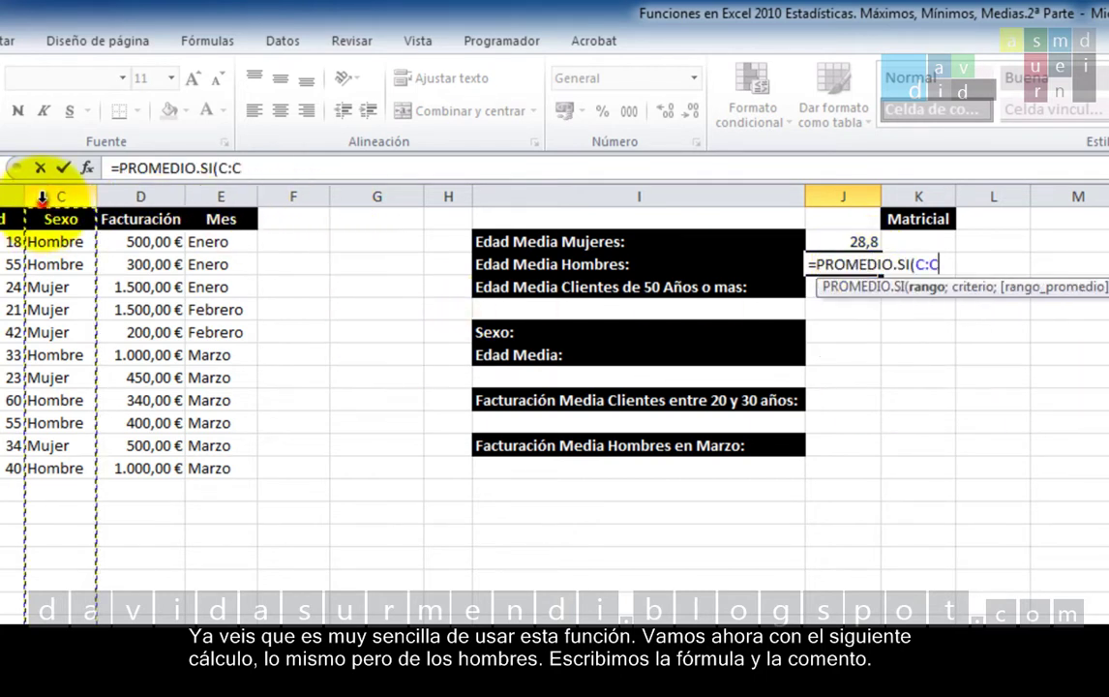
type(";")
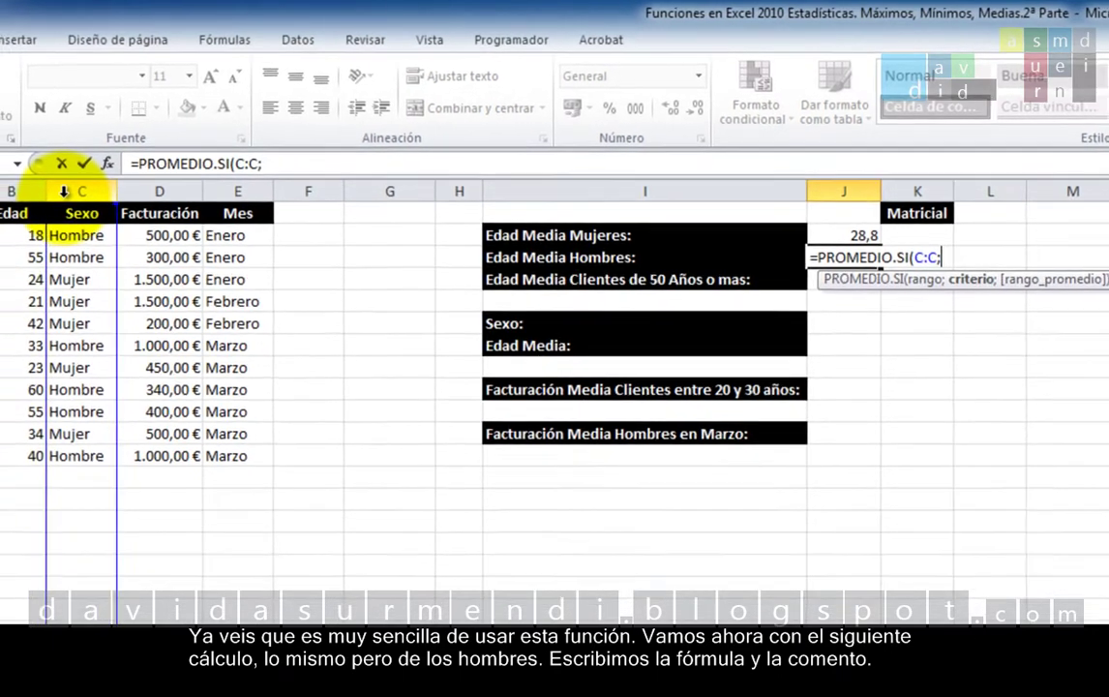
type("\"Hombr")
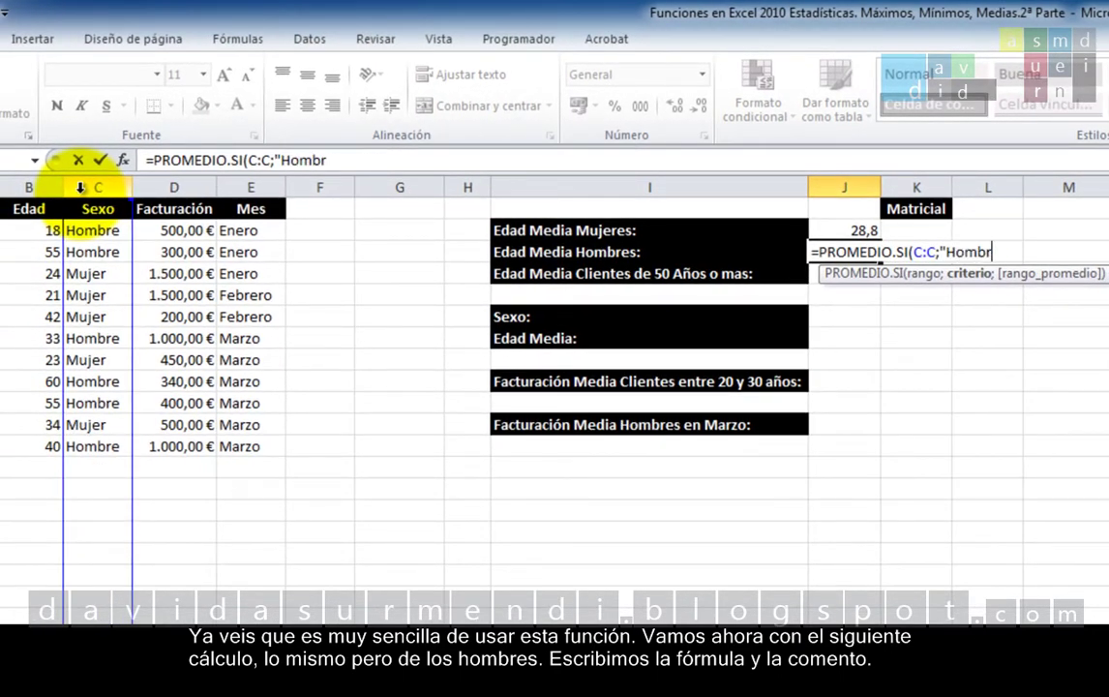
type("e\";")
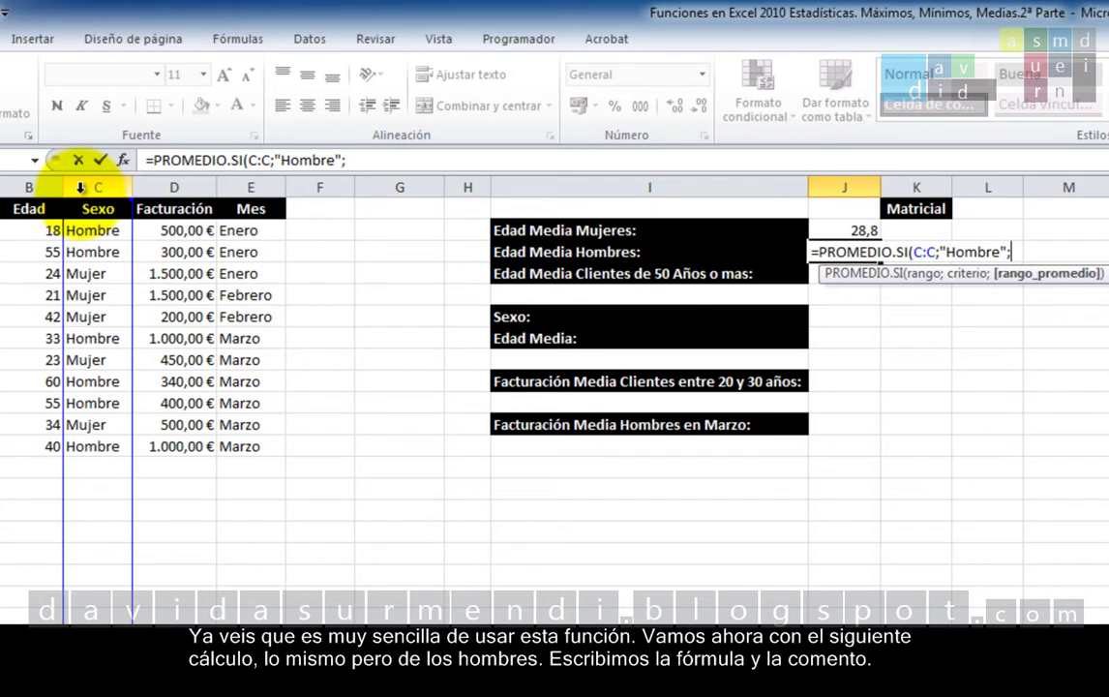
left_click(29, 184)
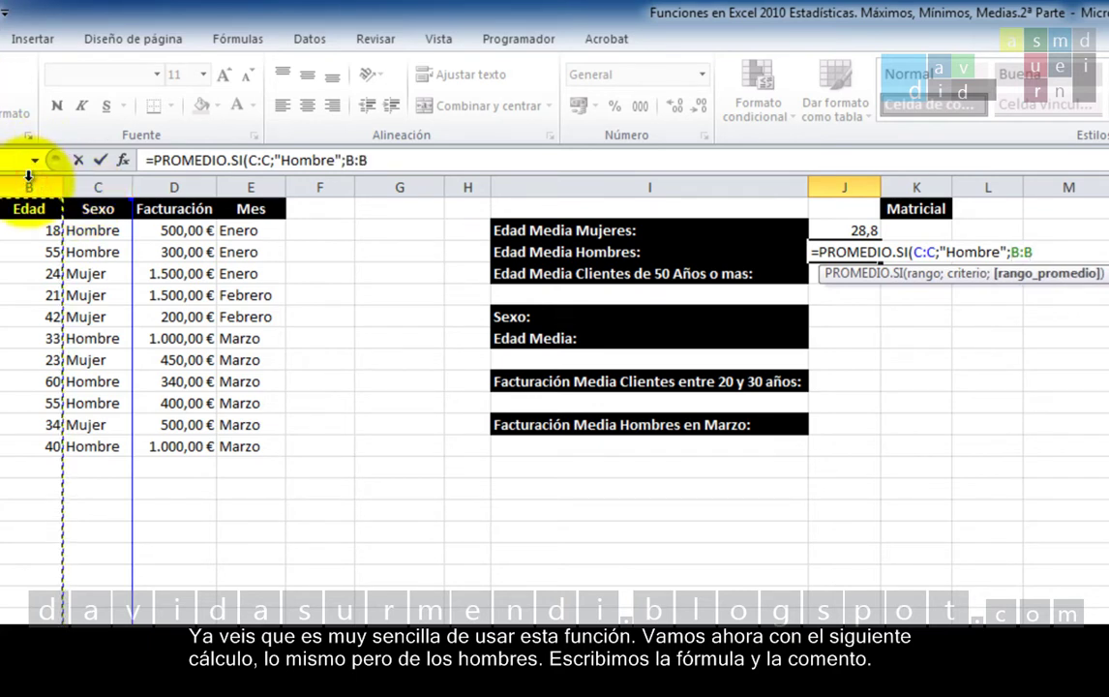
type(")")
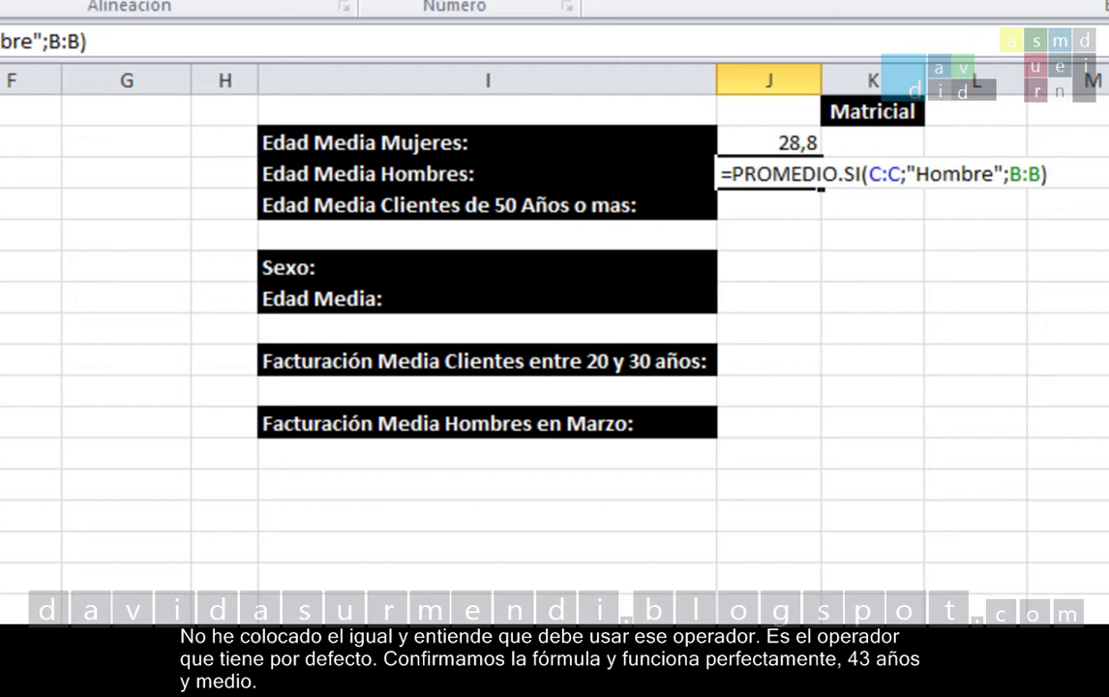
key("Return")
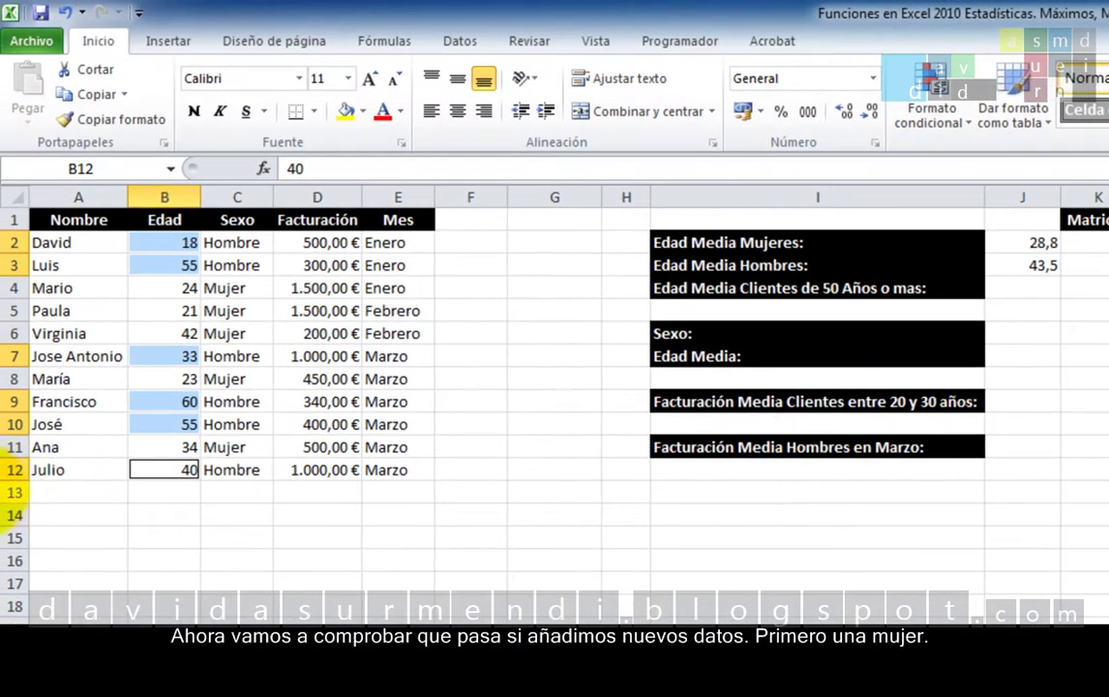
Step: Add a new customer in row 13: age 37, Mujer, billing 350, Marzo. Then inspect the J2 formula
left_click(104, 493)
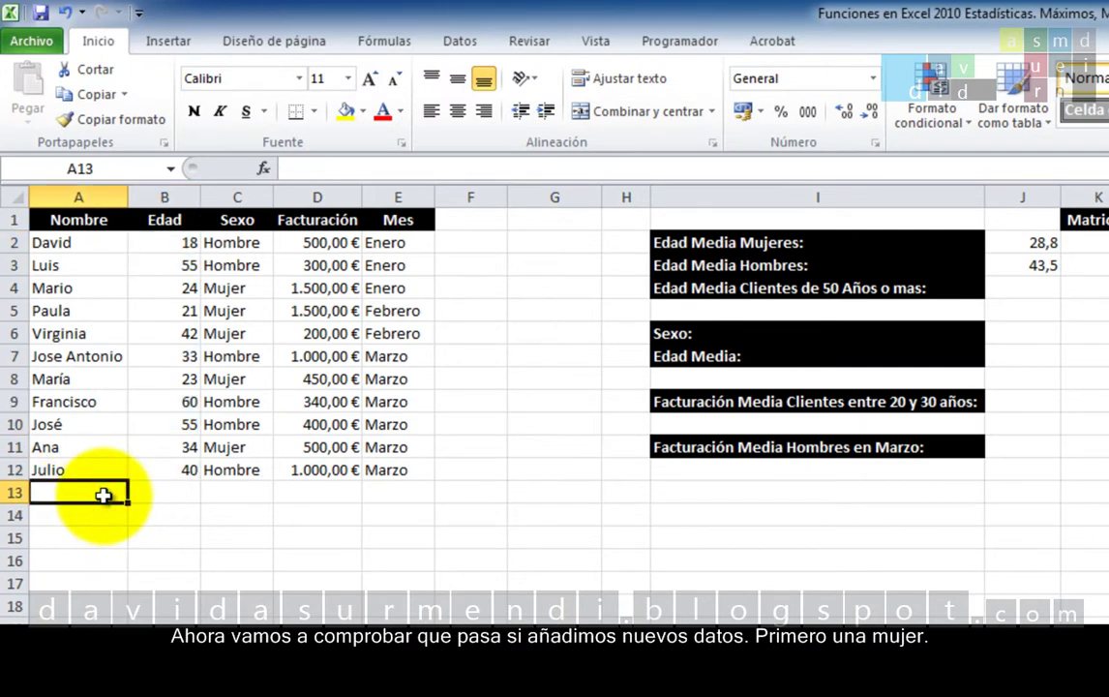
type("Nerea")
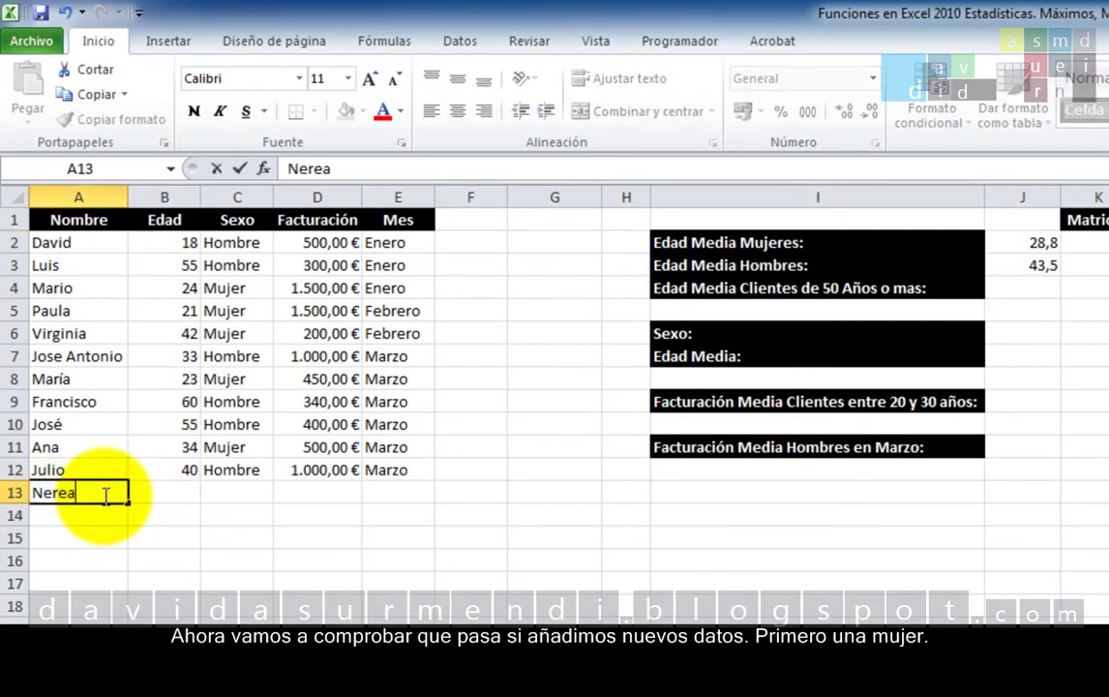
key("Tab")
type("3")
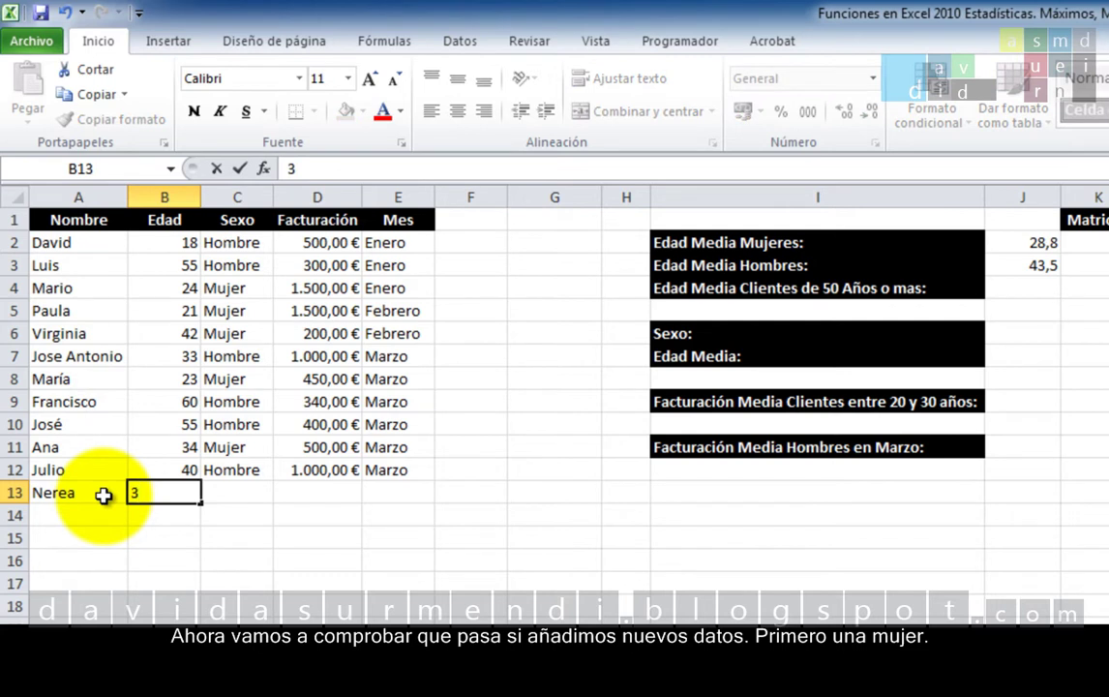
type("7")
key("Tab")
type("Mu")
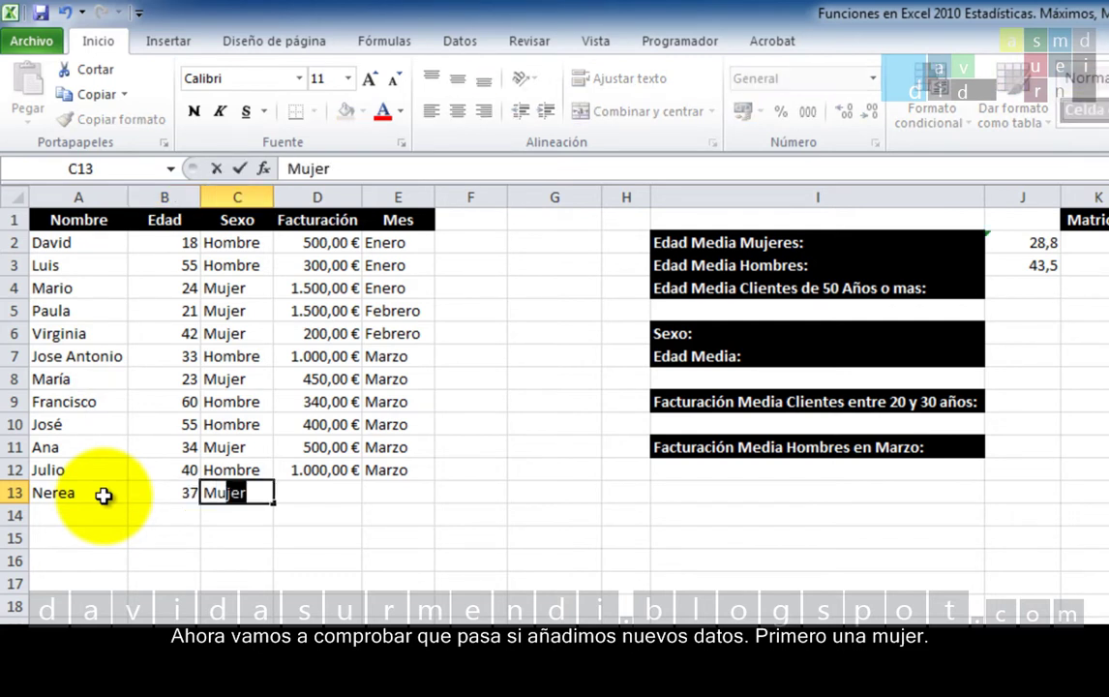
type("jer")
key("Tab")
type("350")
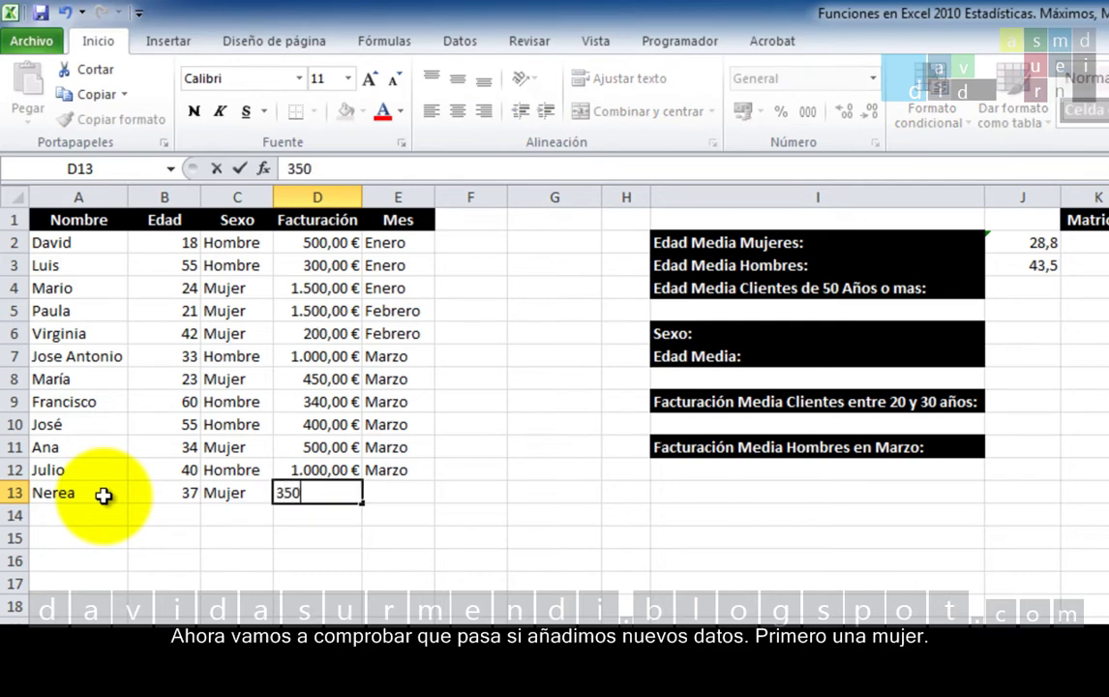
key("Tab")
type("Mar")
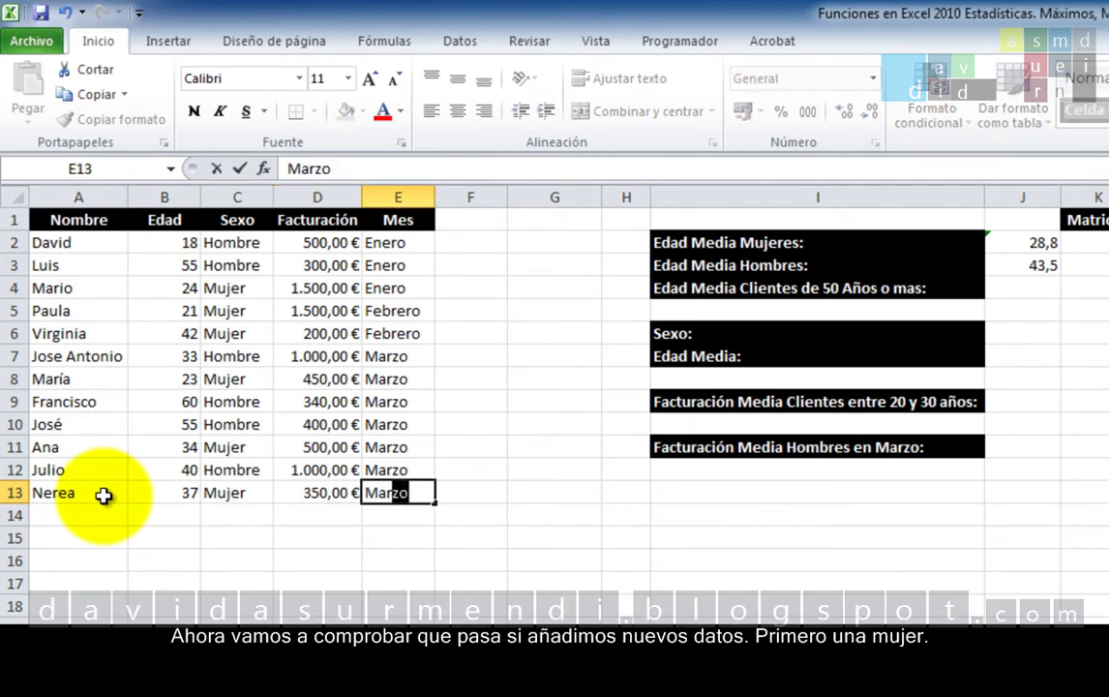
type("zo")
key("Return")
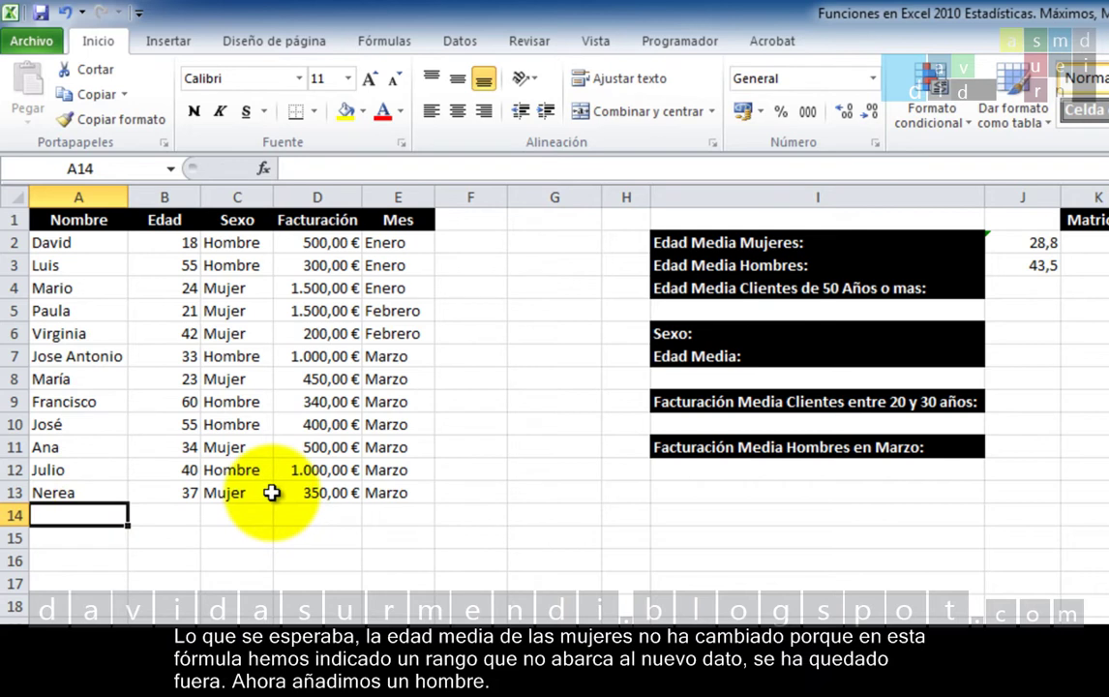
left_click(1038, 245)
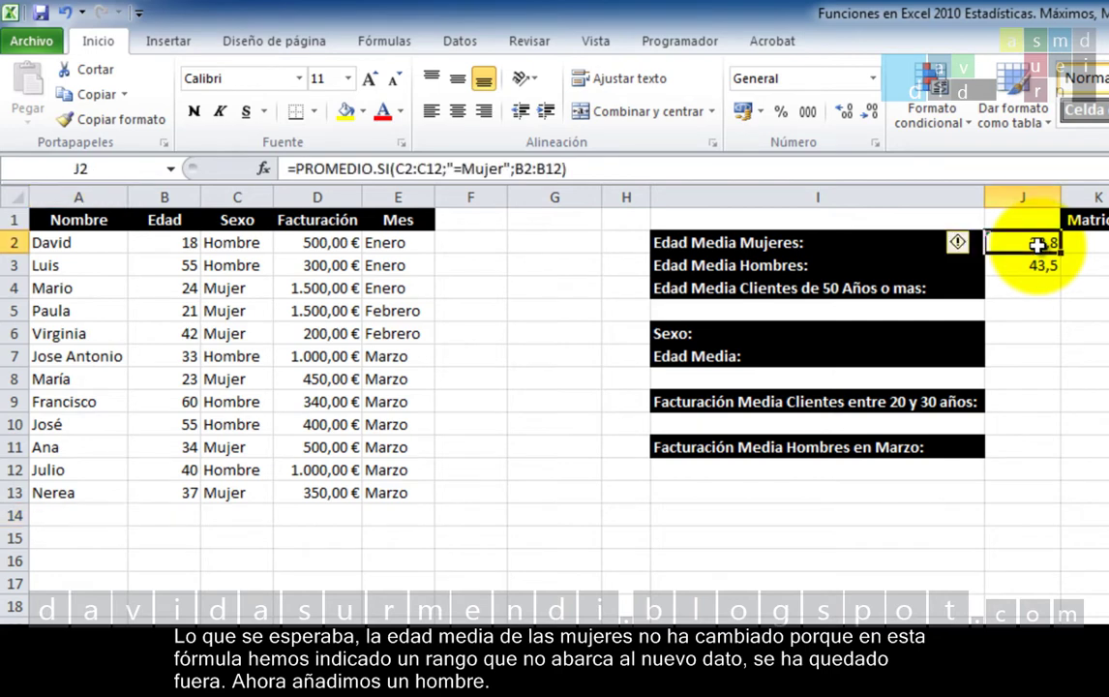
double_click(1034, 244)
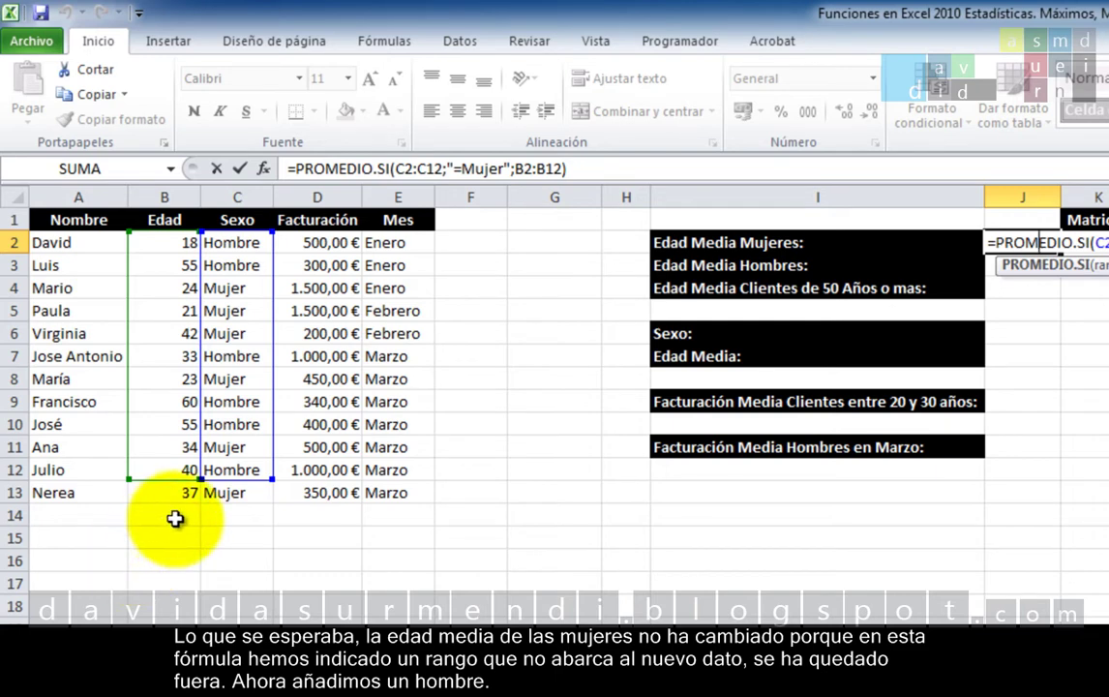
Step: Add a new customer in row 14: age 41, Hombre, billing 1500, Marzo
left_click(110, 514)
type("D")
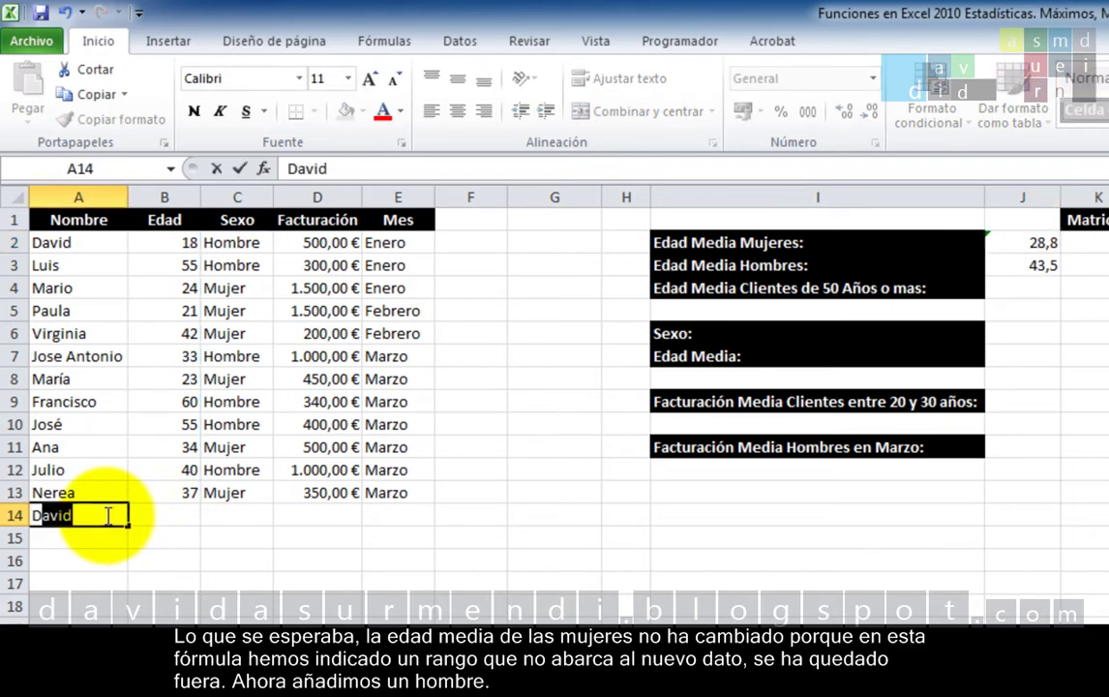
type("iego")
key("Tab")
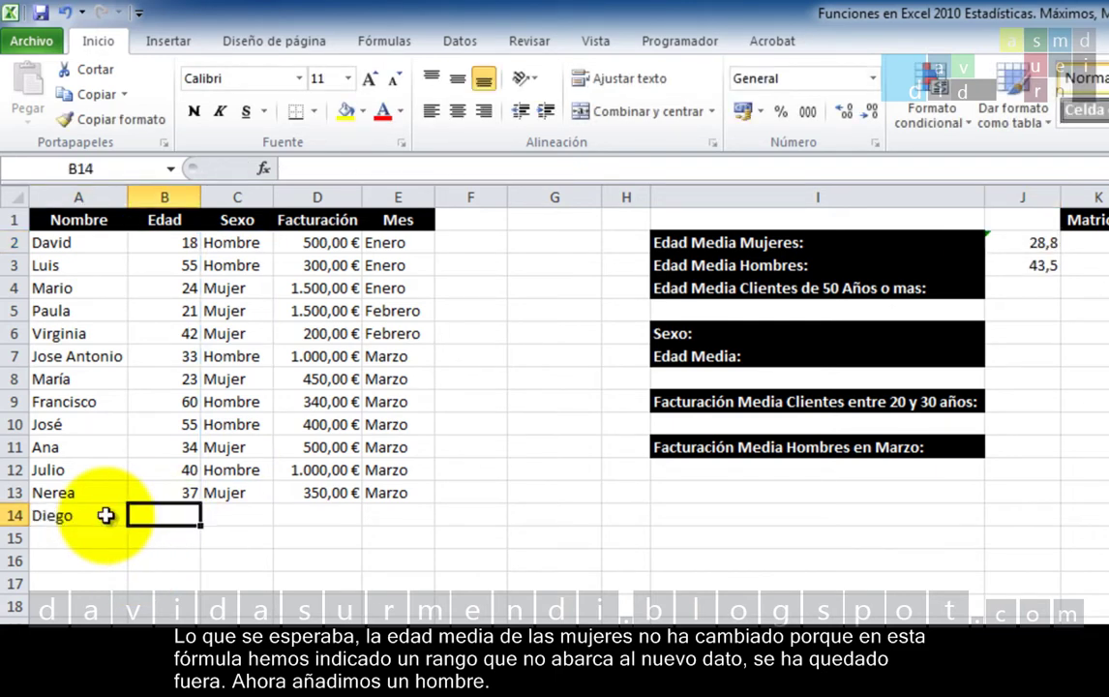
type("41")
key("Tab")
type("H")
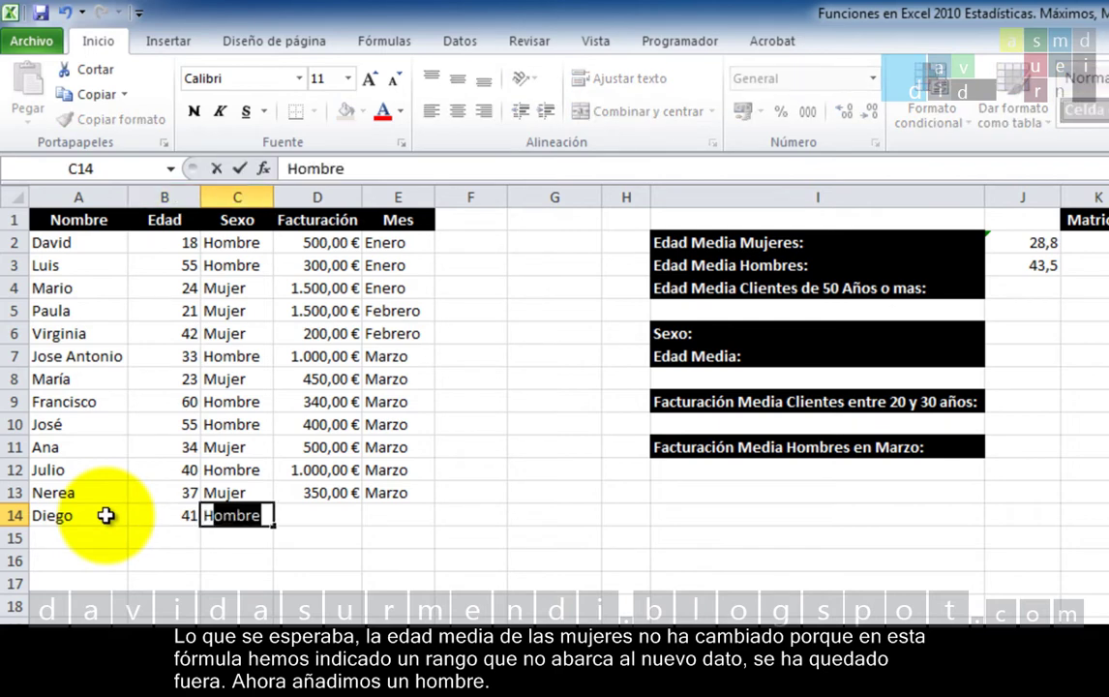
type("ombre")
key("Tab")
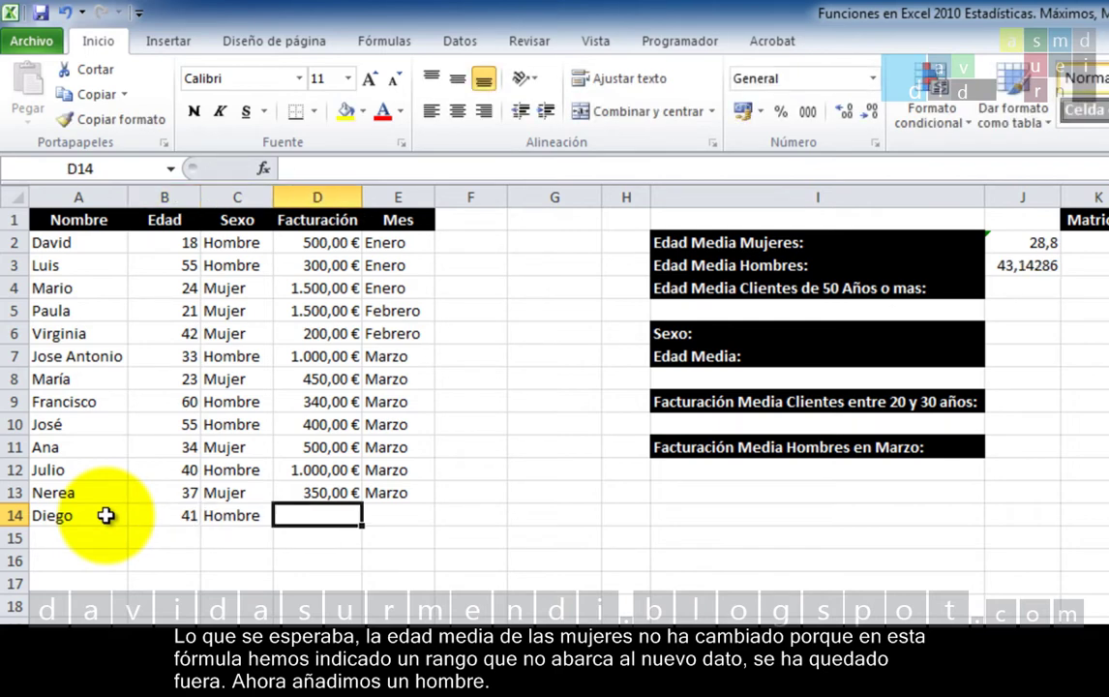
type("1500")
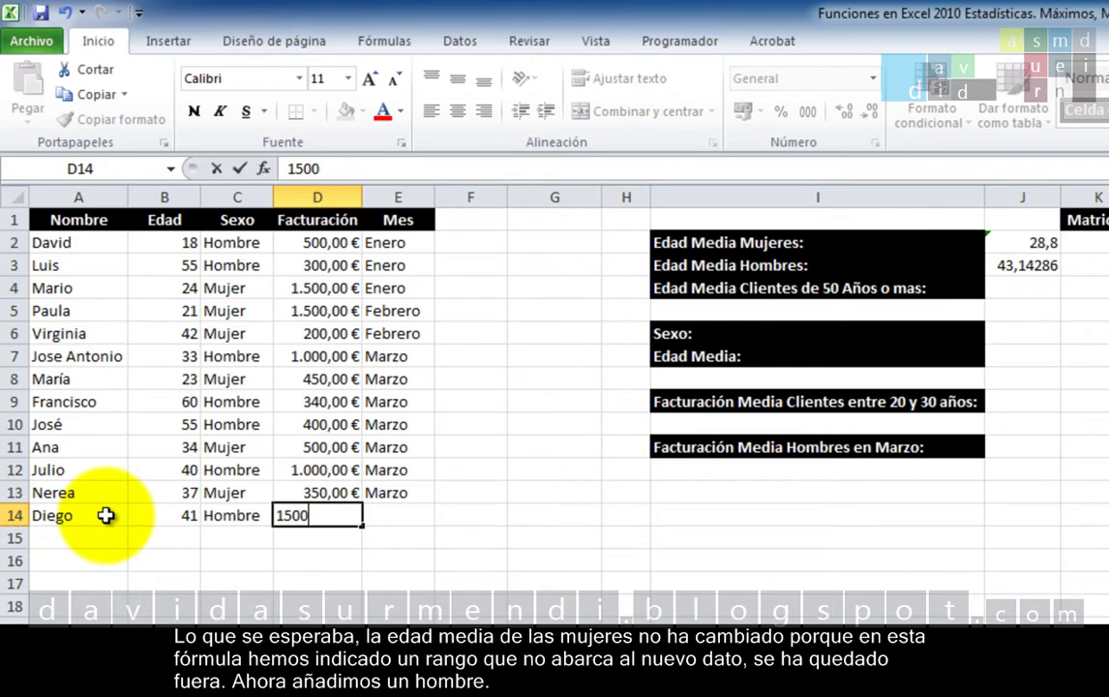
key("Tab")
type("M")
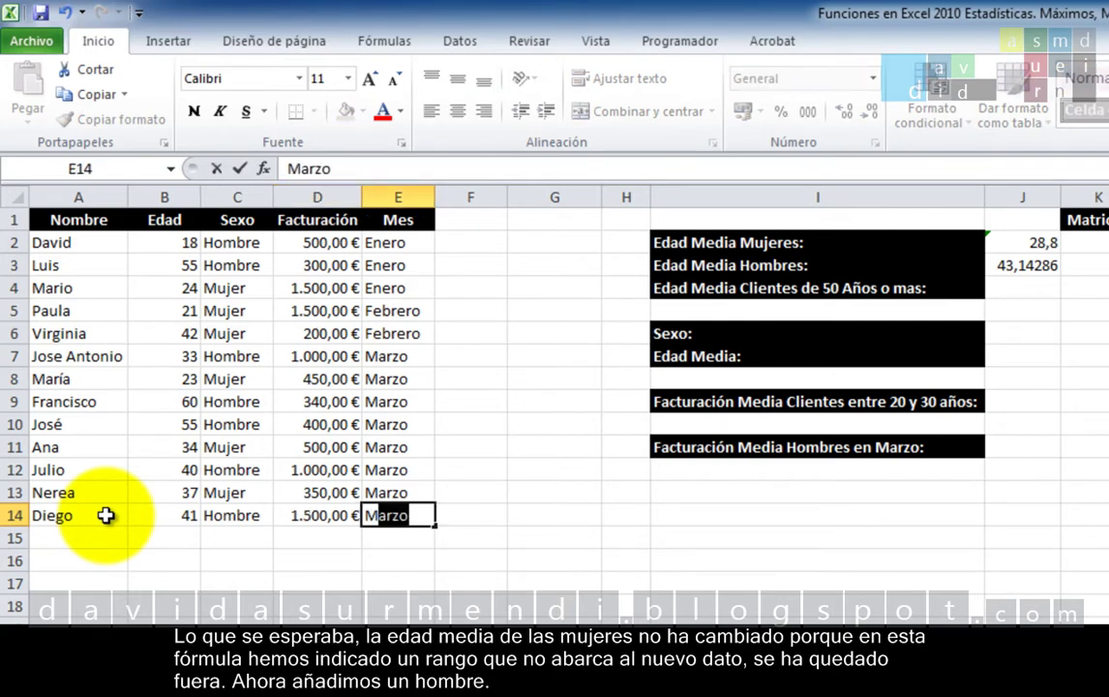
type("arzo")
key("Return")
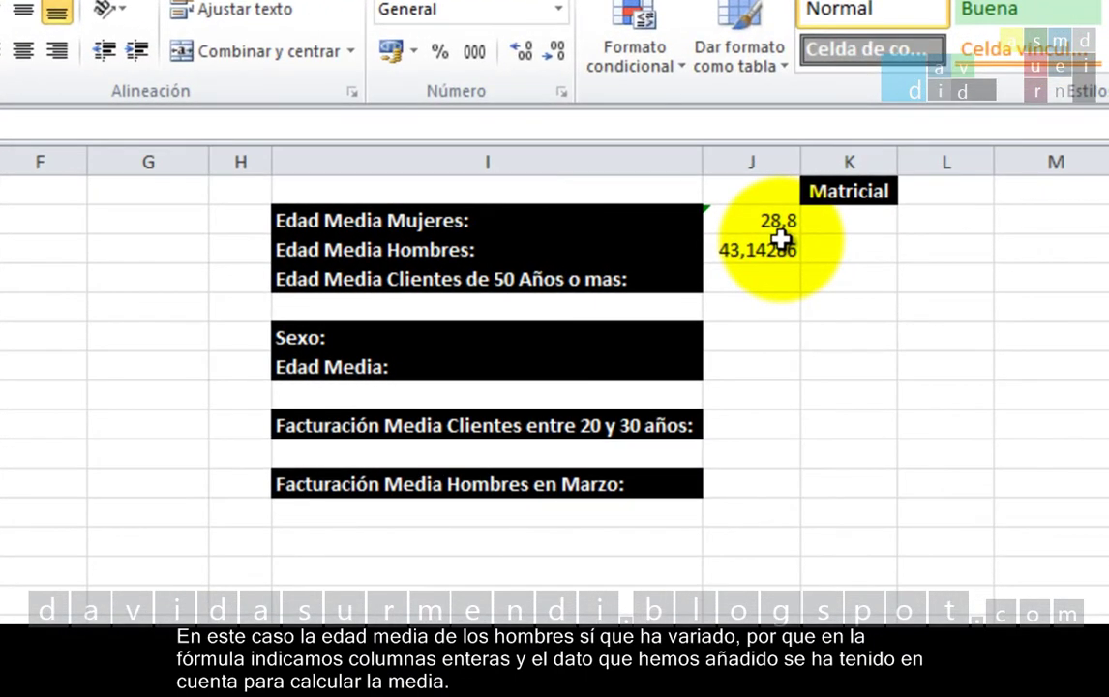
Step: Review the J3 formula, then reduce its displayed decimals so it shows 43,1
left_click(780, 247)
double_click(780, 249)
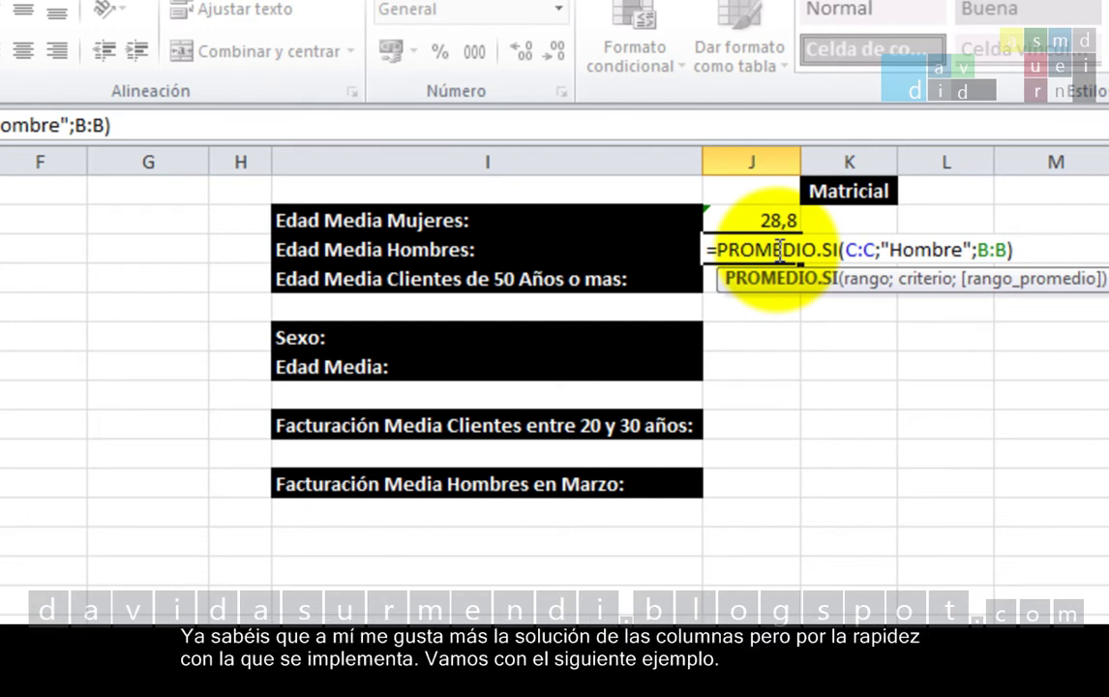
key("Return")
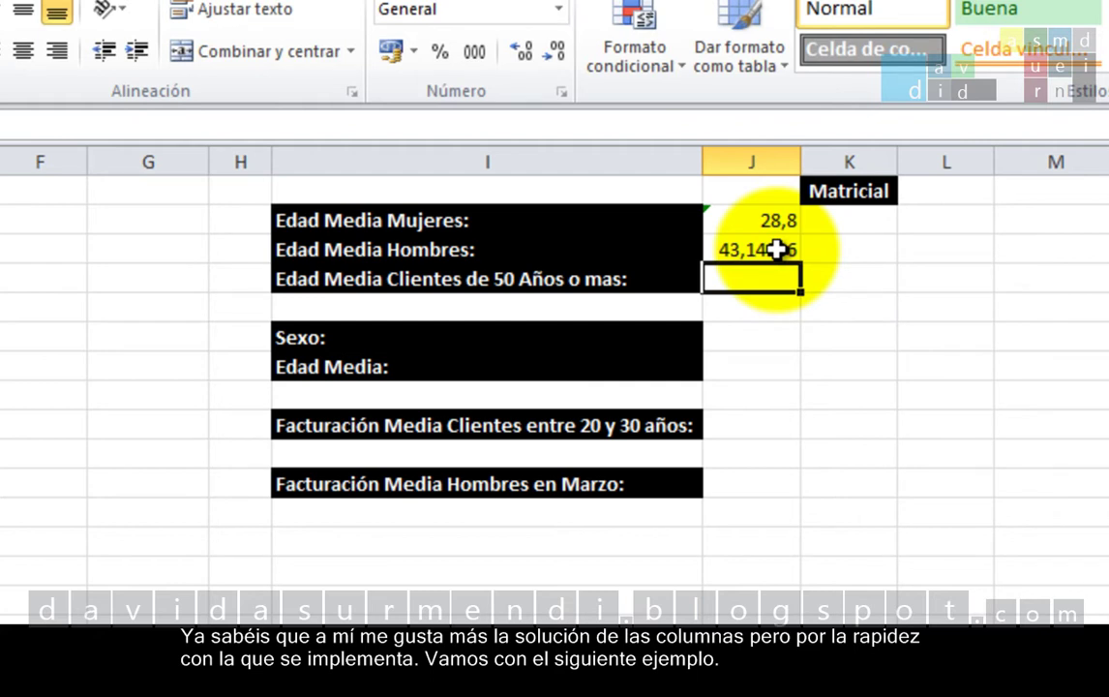
left_click(753, 250)
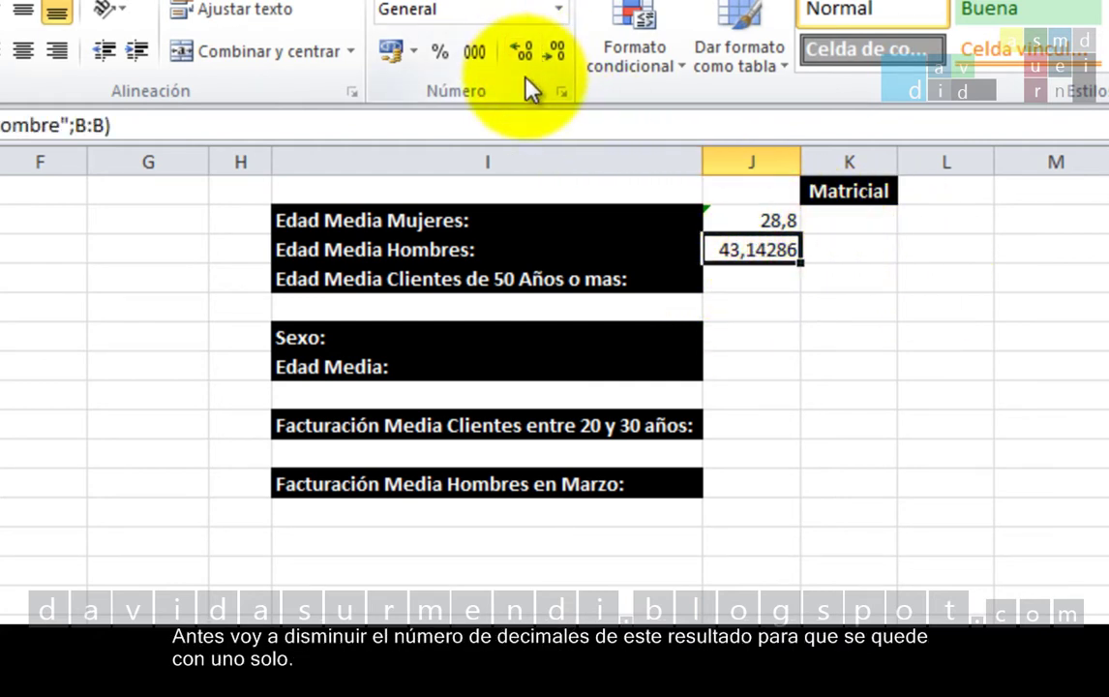
left_click(523, 50)
left_click(559, 51)
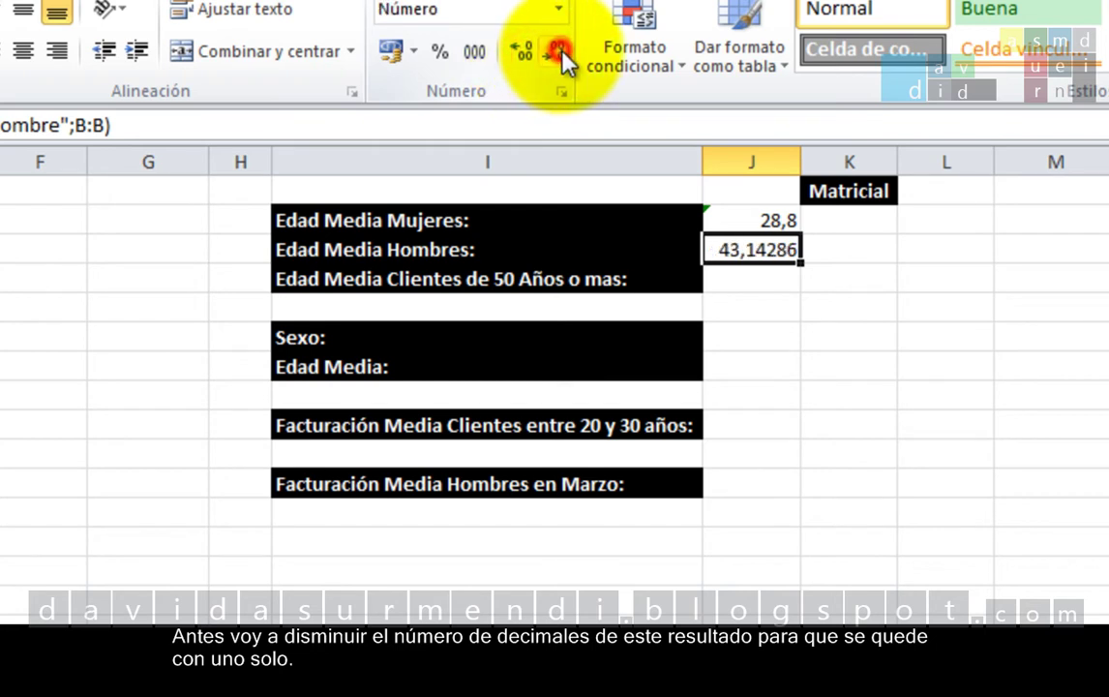
left_click(559, 52)
left_click(559, 52)
left_click(560, 52)
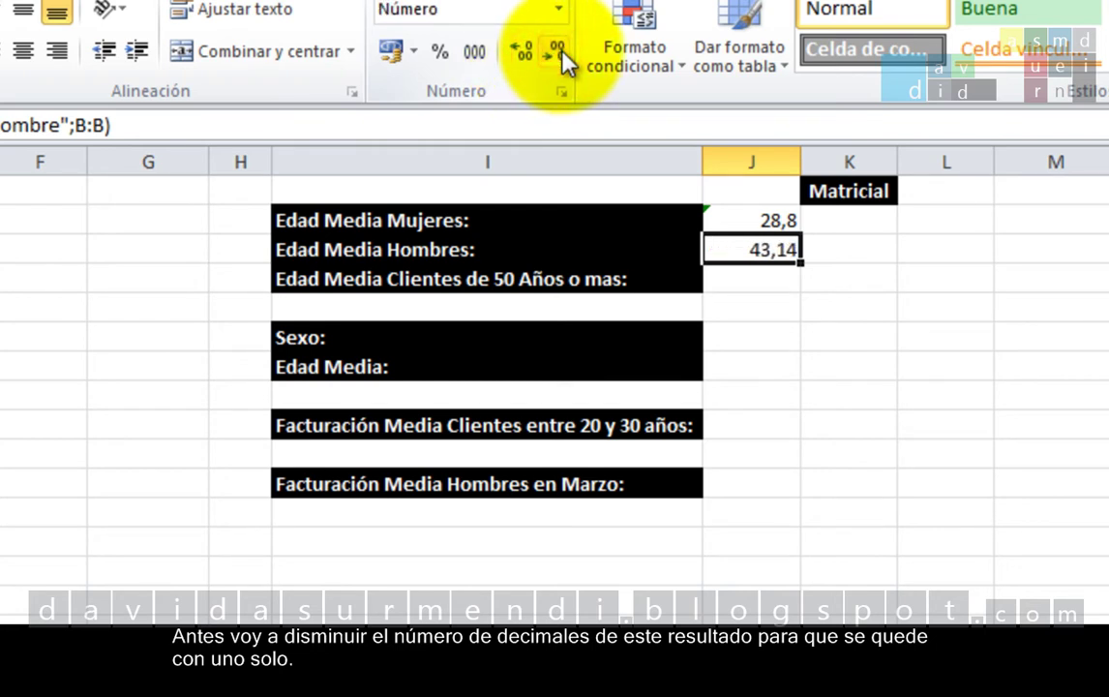
left_click(561, 53)
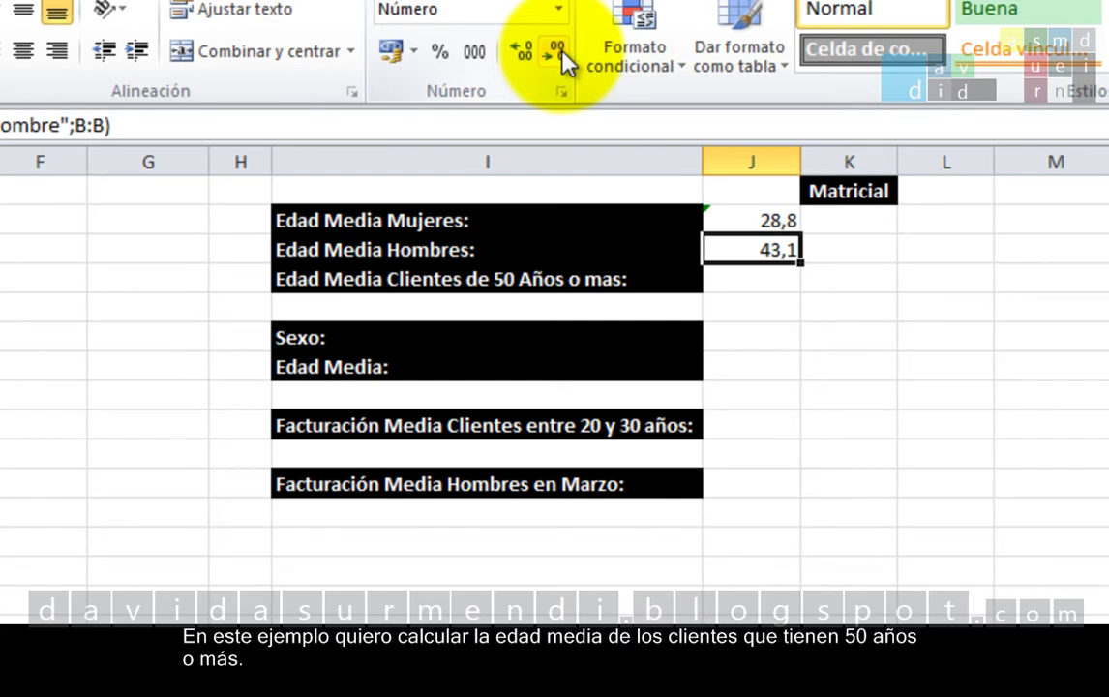
Step: In J4 enter =PROMEDIO.SI(B:B;">=50") to average customers aged 50 or more
left_click(771, 276)
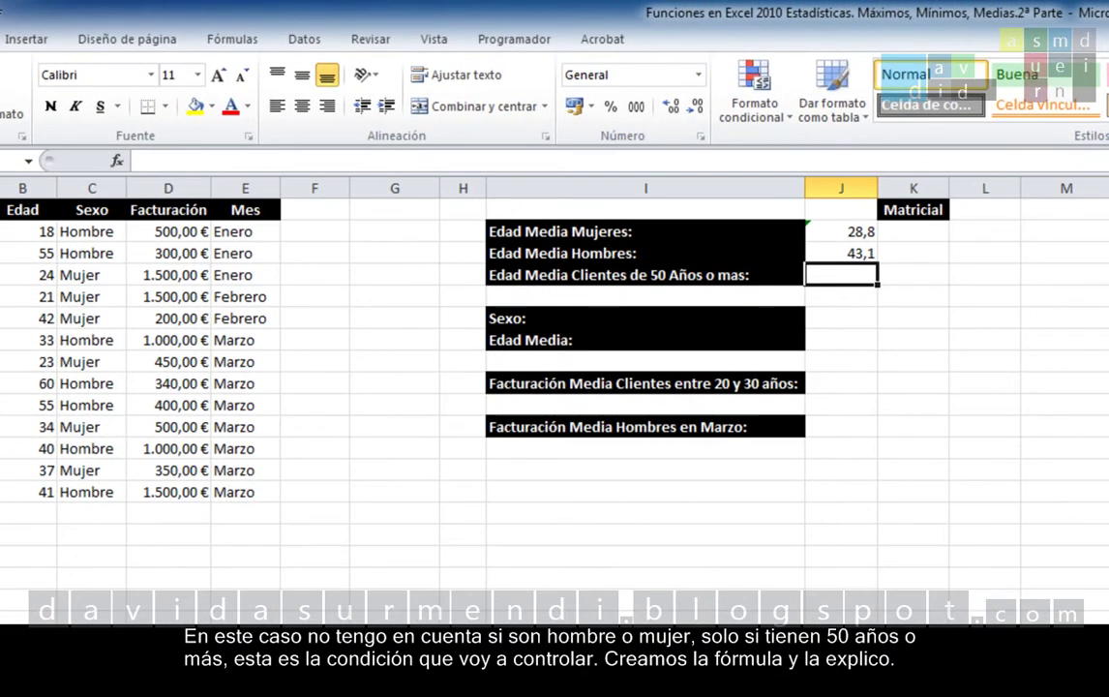
type("=pro")
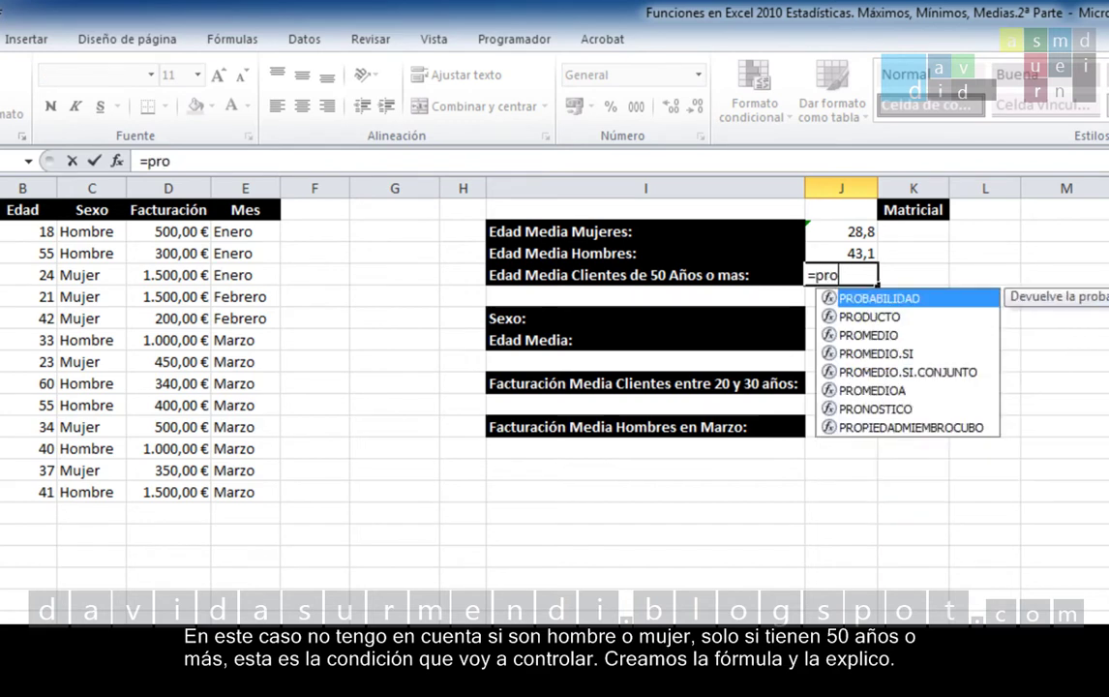
type("medio.si")
key("Tab")
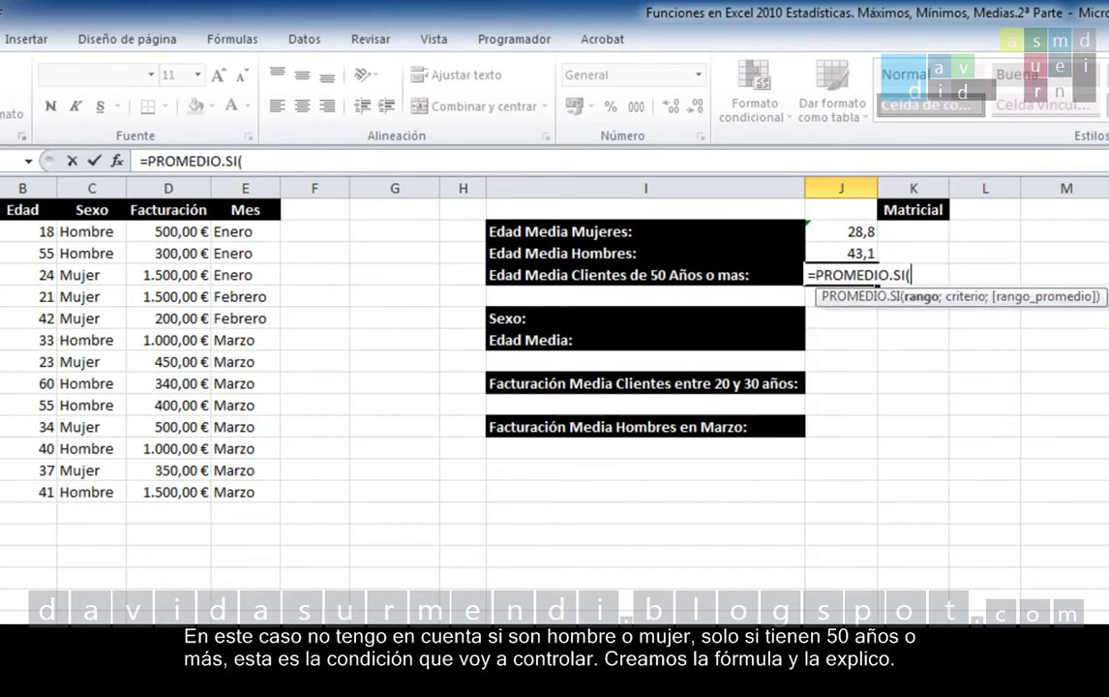
left_click(40, 187)
type(";")
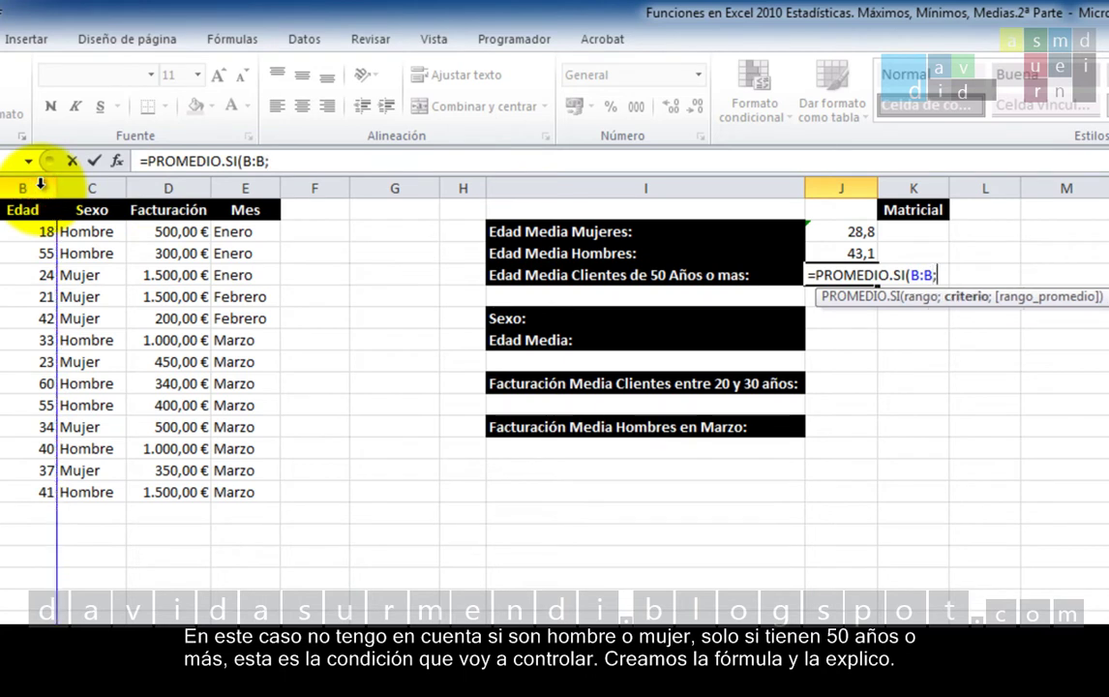
type("\">")
type("=")
type("50")
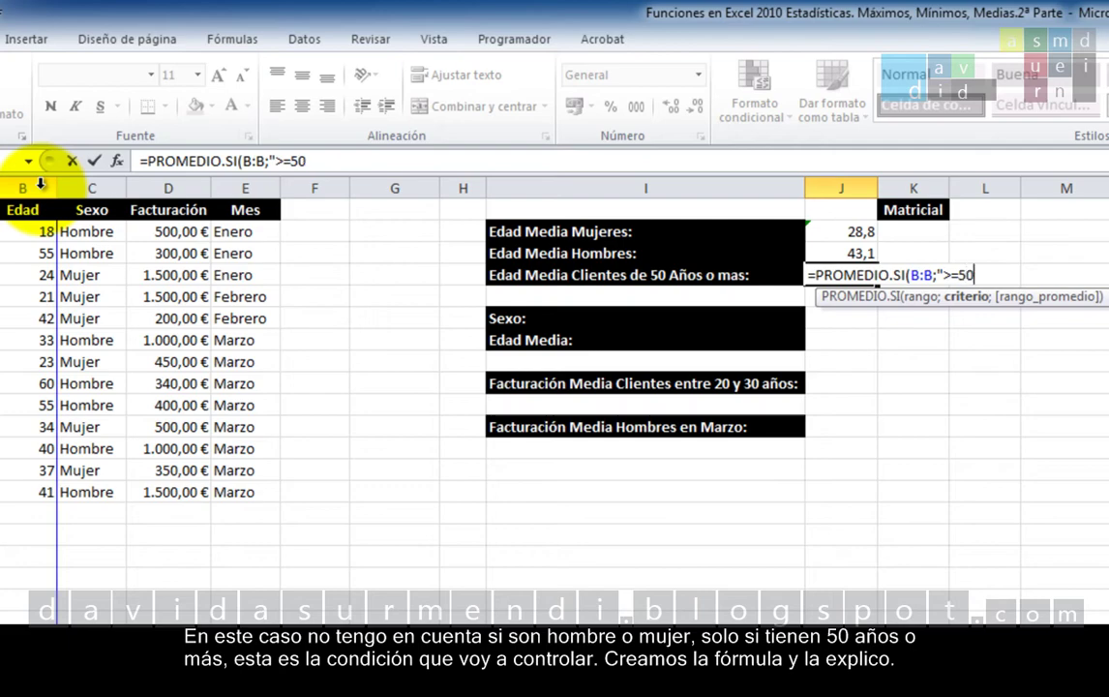
type("!")
key("BackSpace")
type("\"")
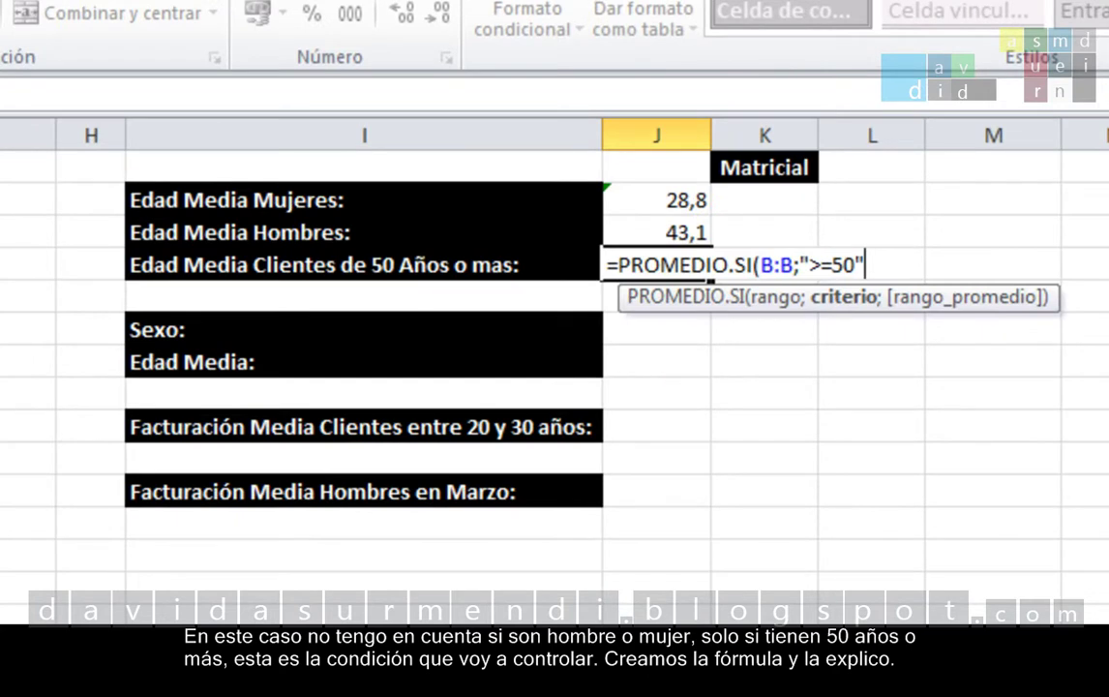
type(")")
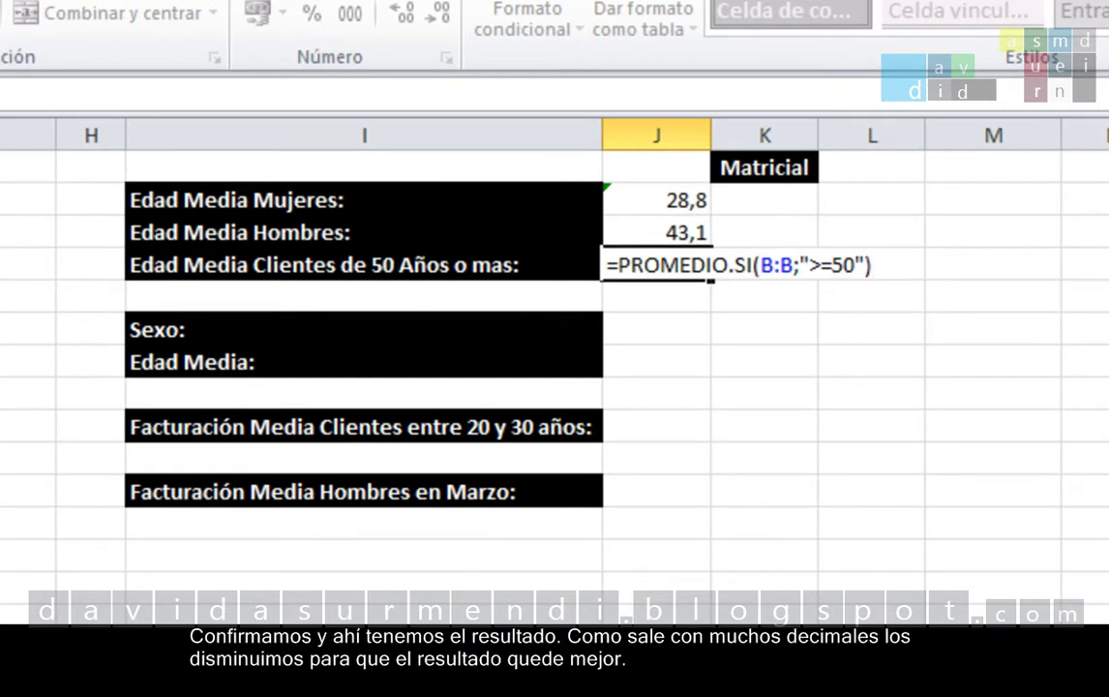
key("Return")
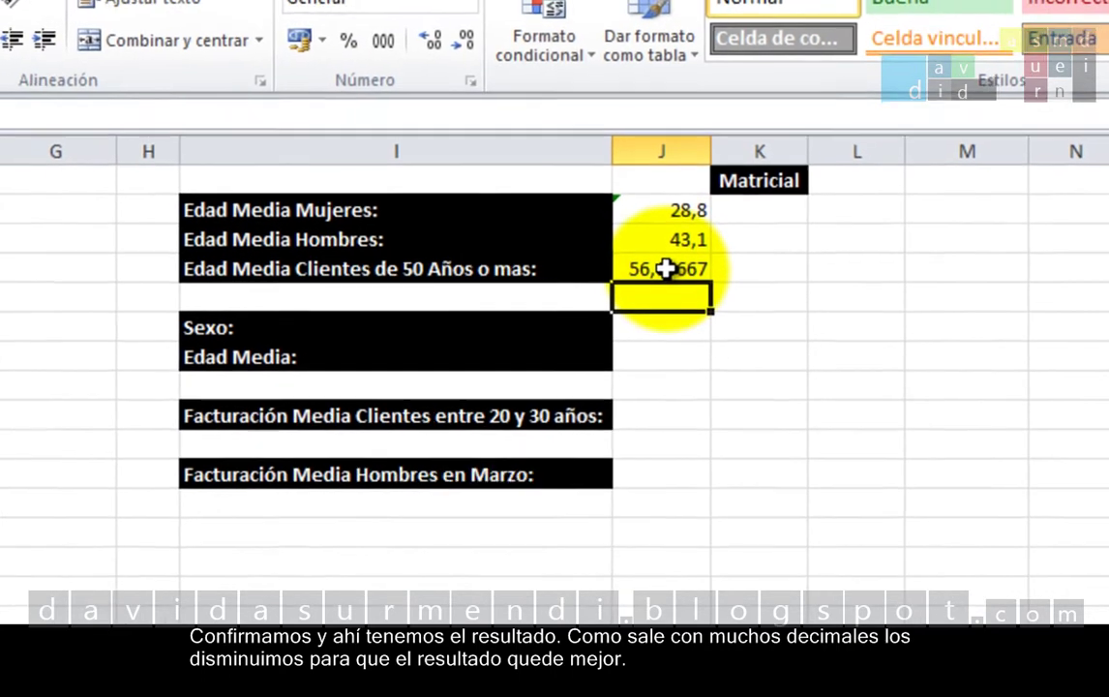
Step: Reduce J4's decimals so 56,66667 displays as 56,7
left_click(664, 265)
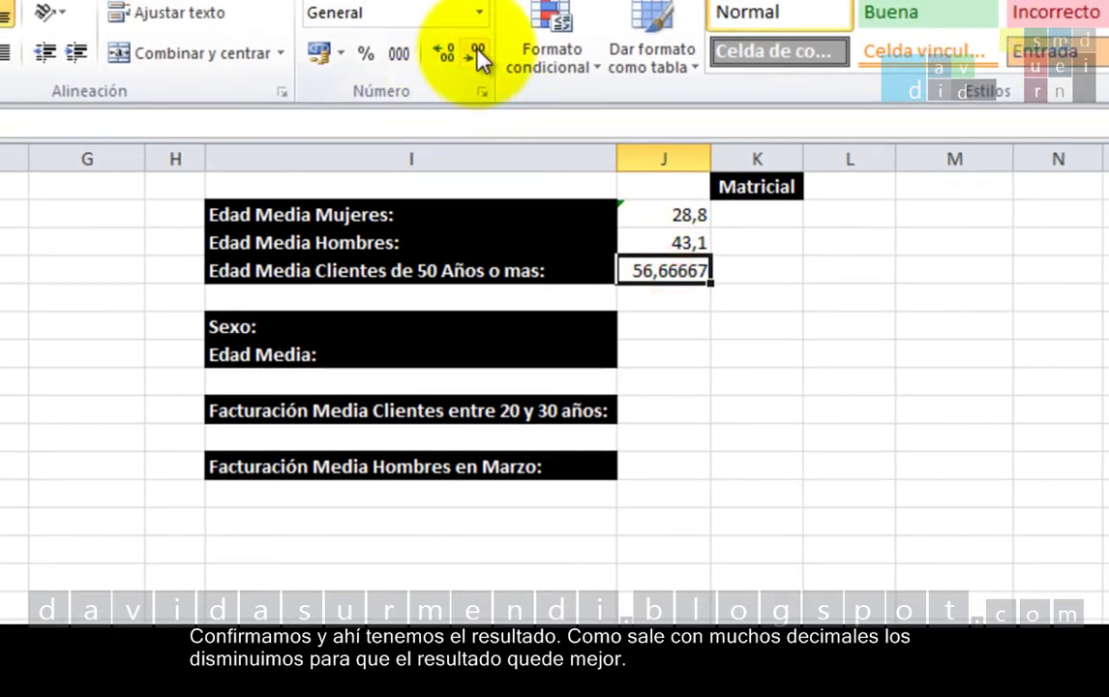
left_click(478, 55)
left_click(478, 55)
left_click(478, 55)
left_click(478, 56)
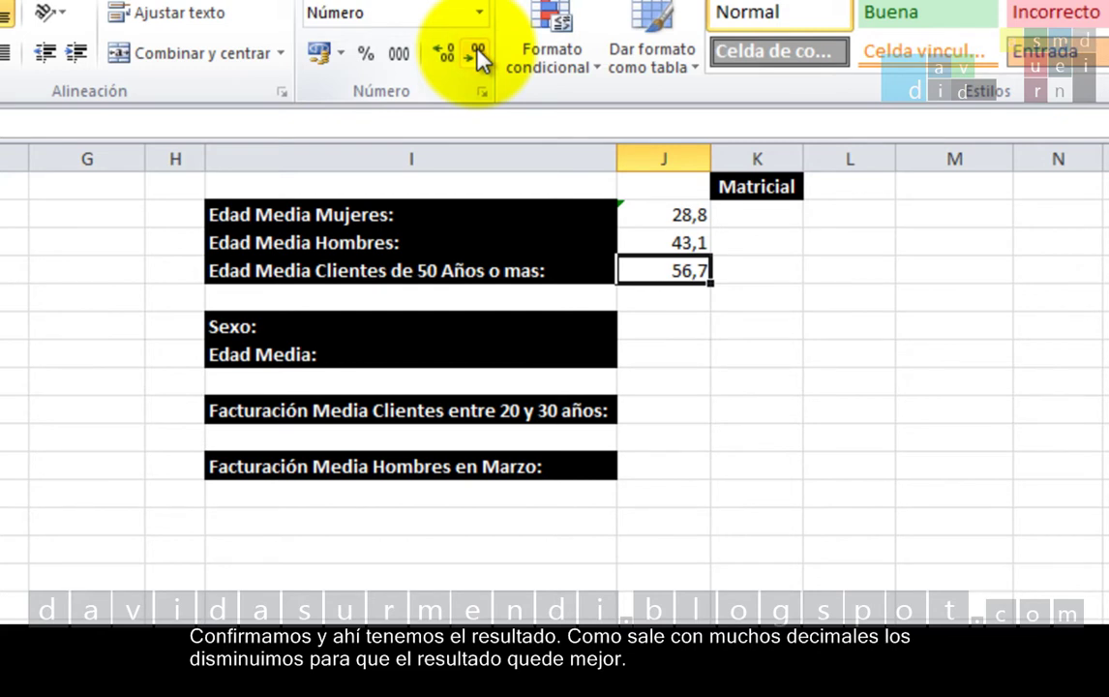
key("F2")
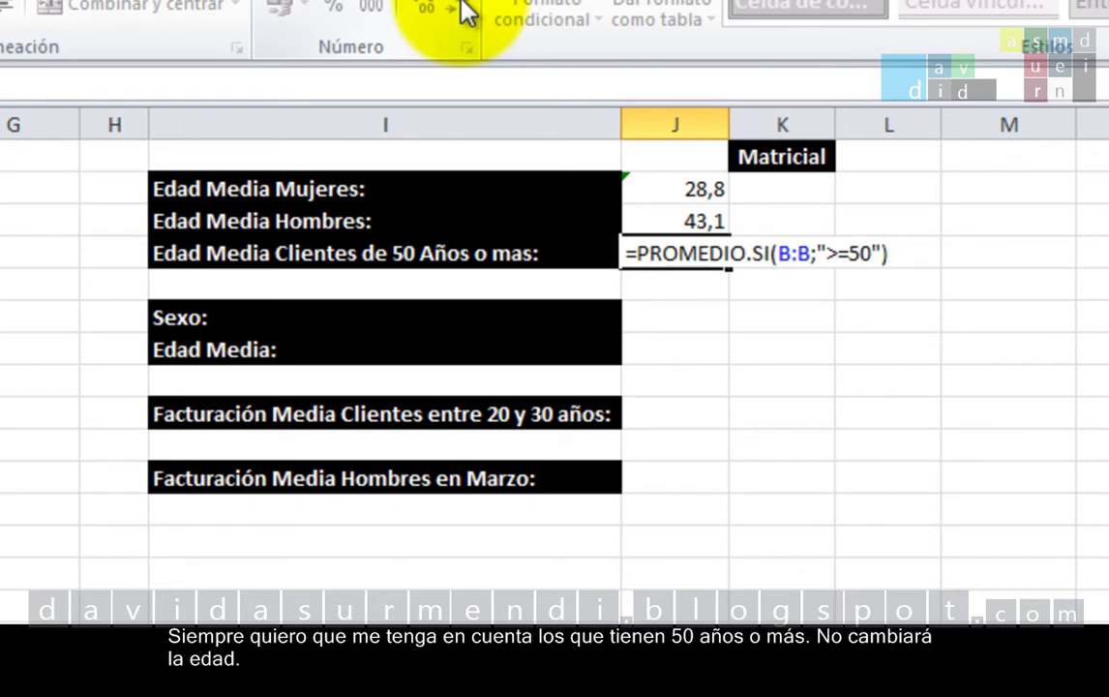
key("Return")
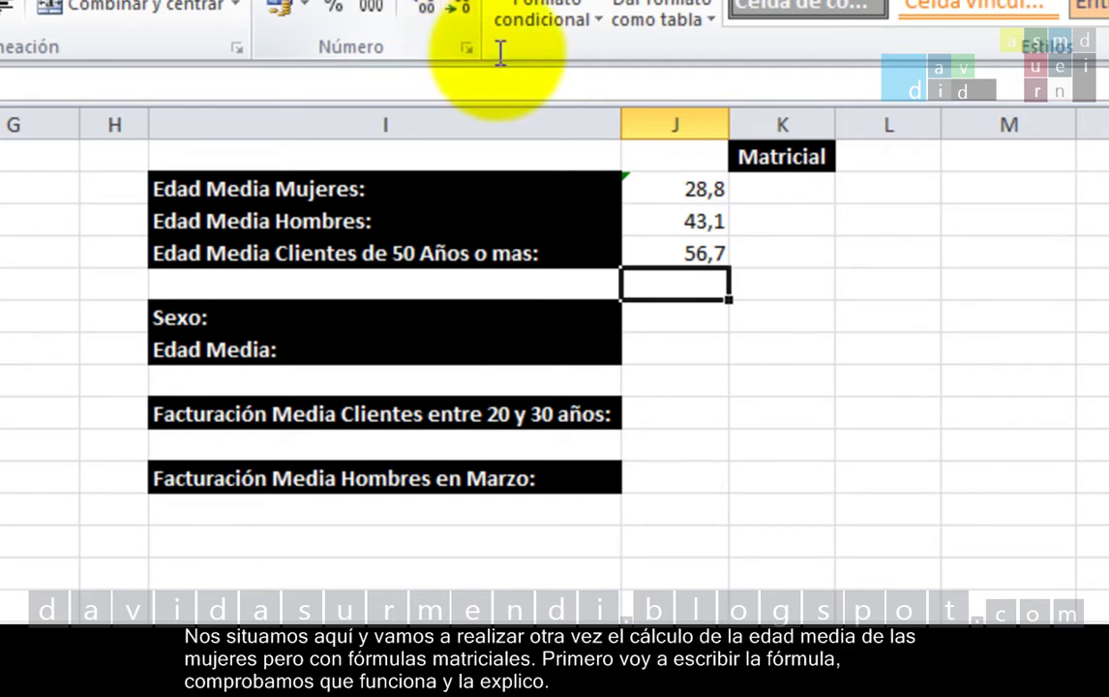
Step: Type =PROMEDIO(SI(C:C="Mujer";B:B)) into K2 under the Matricial heading
left_click(786, 190)
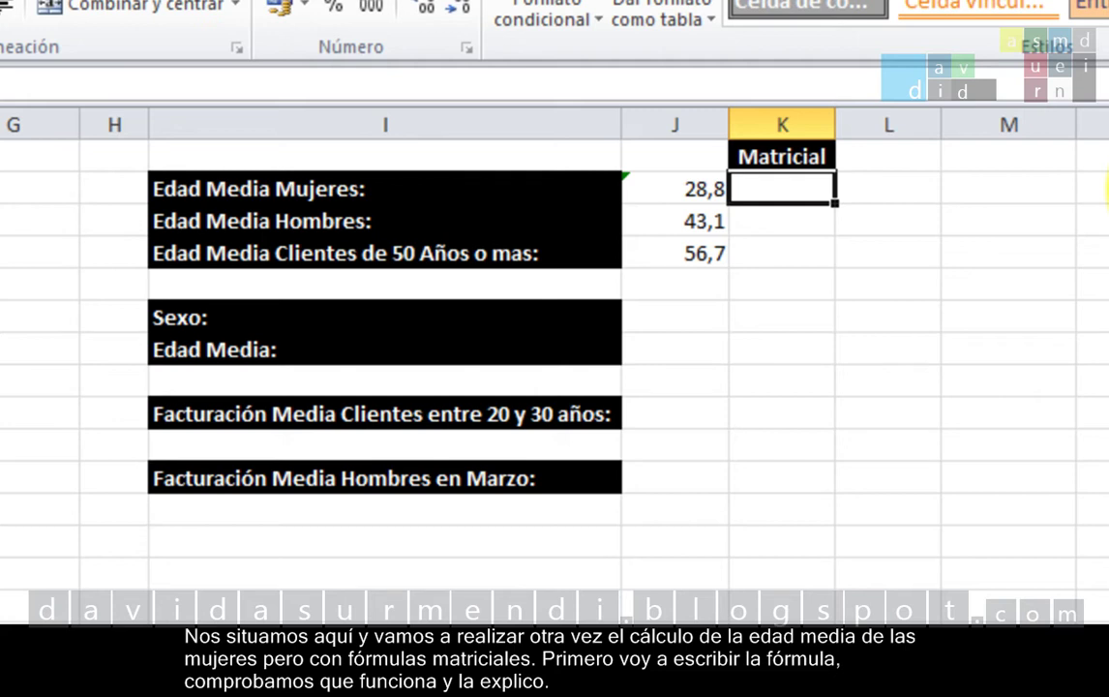
type("=")
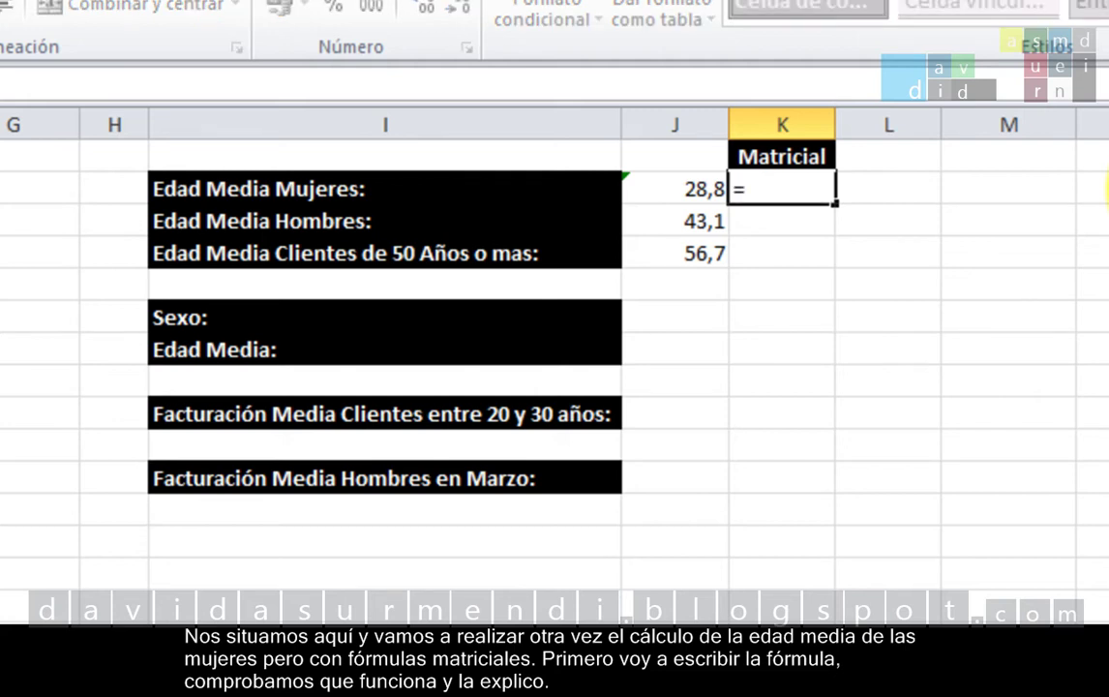
type("PROMEDIO(")
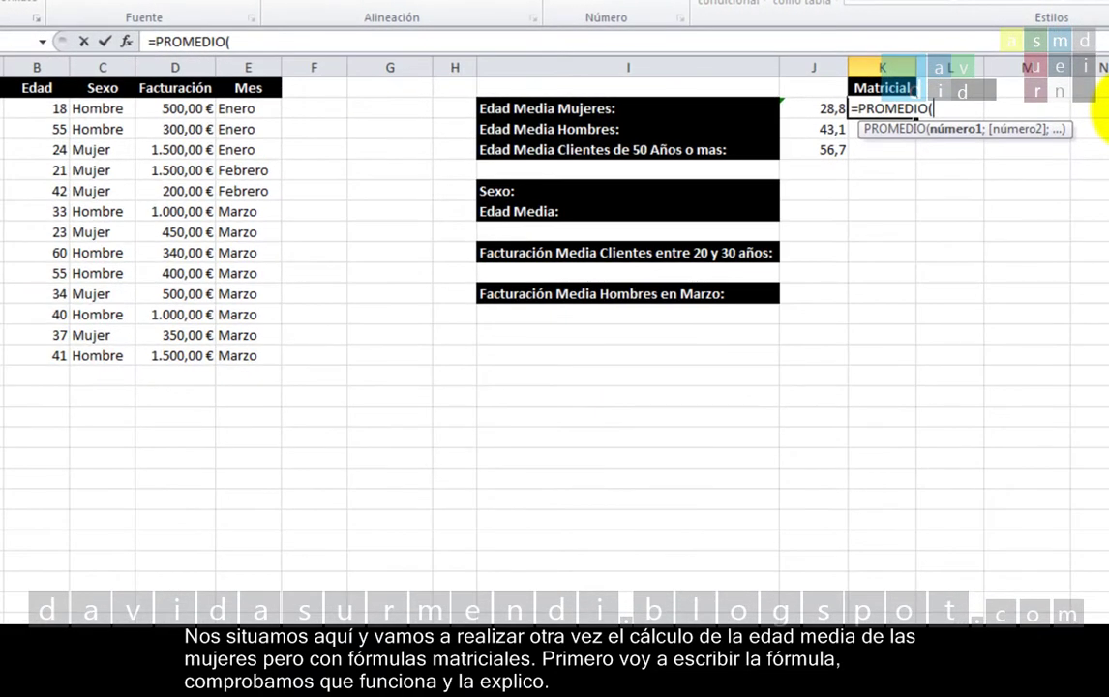
type("DI")
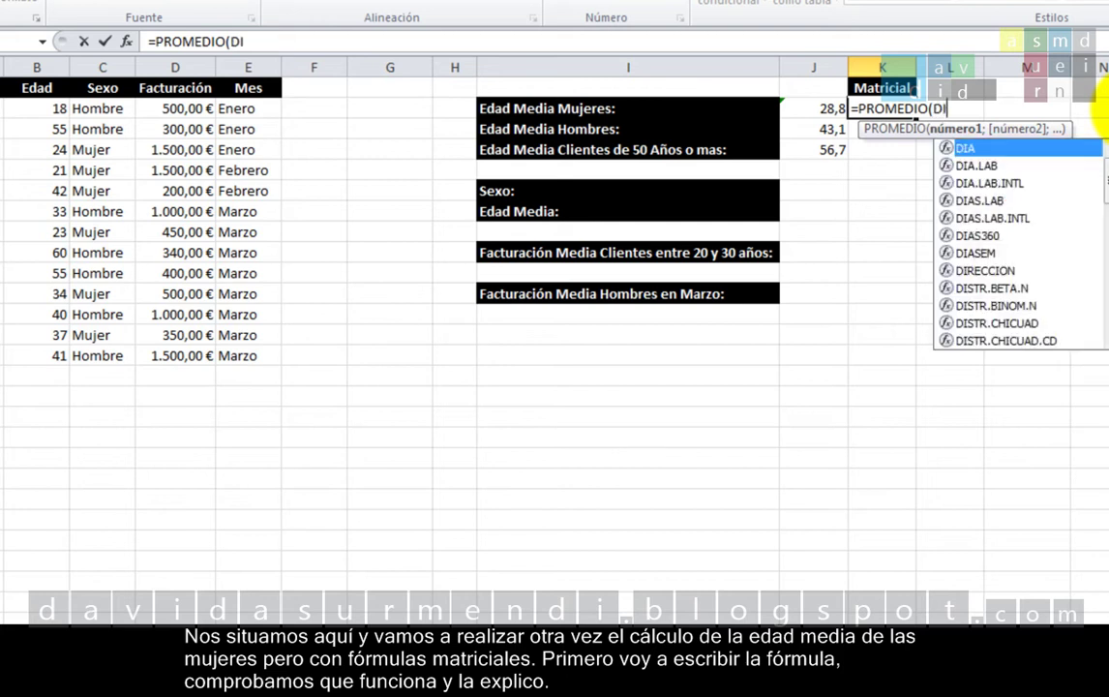
key("BackSpace")
key("BackSpace")
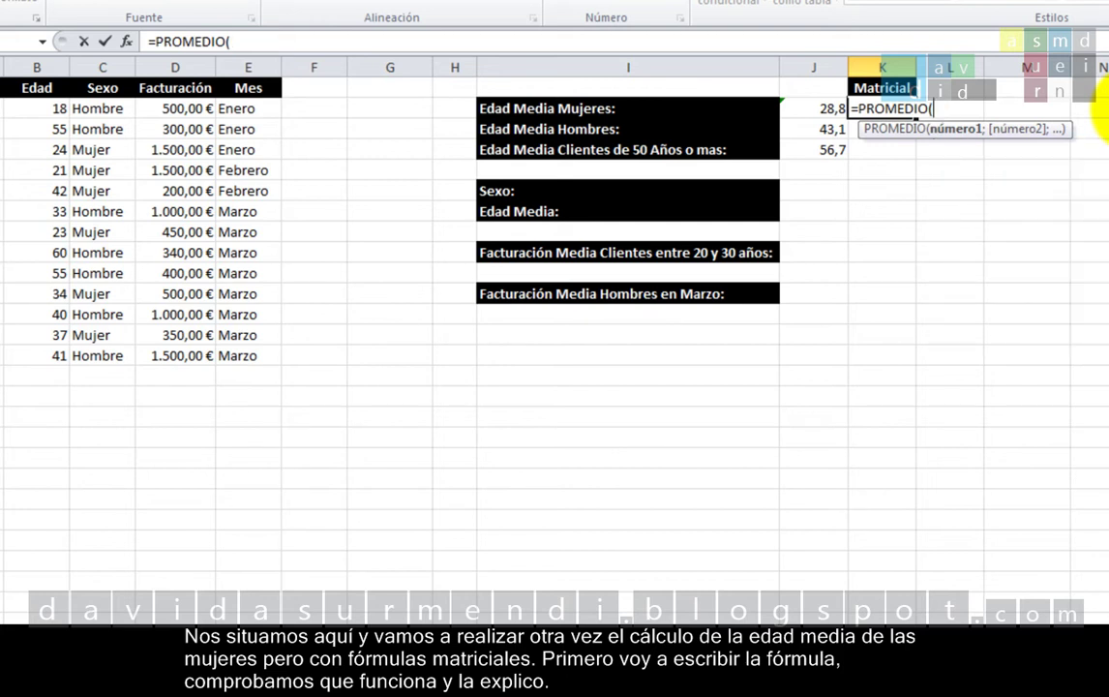
type("SI(")
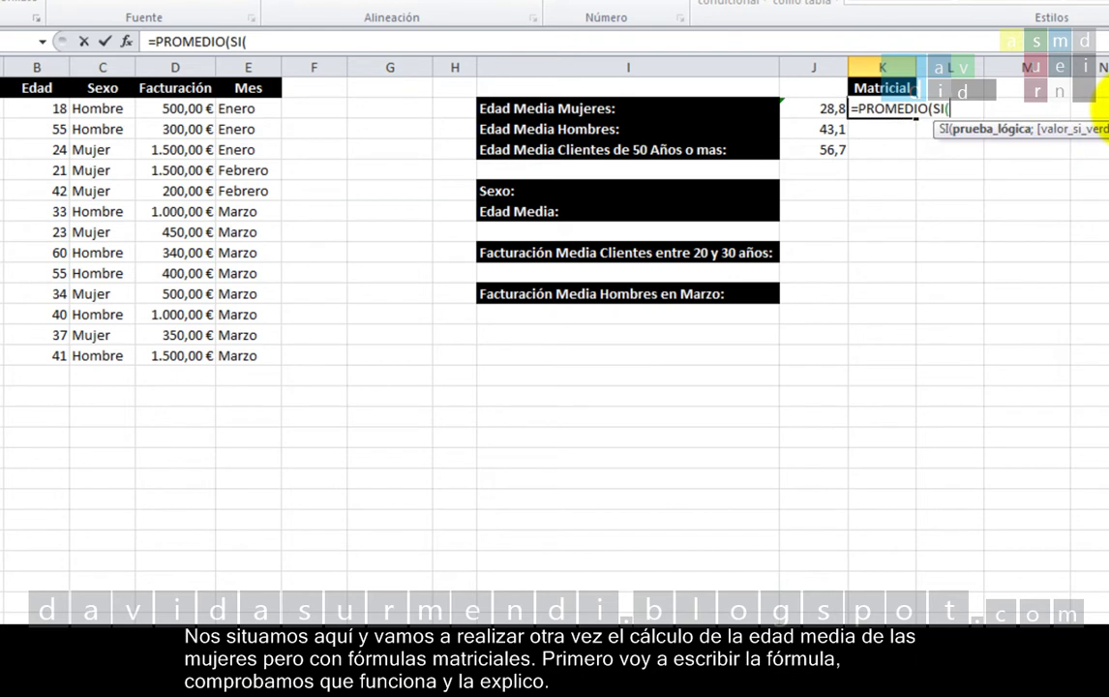
type("(")
left_click(126, 66)
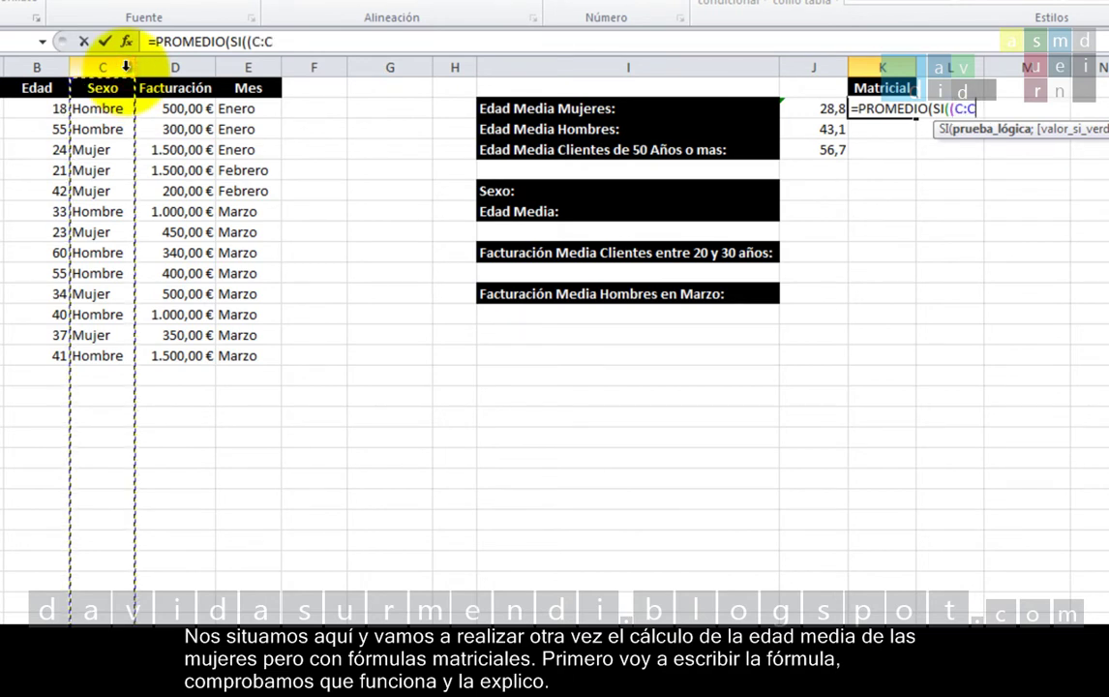
type("=")
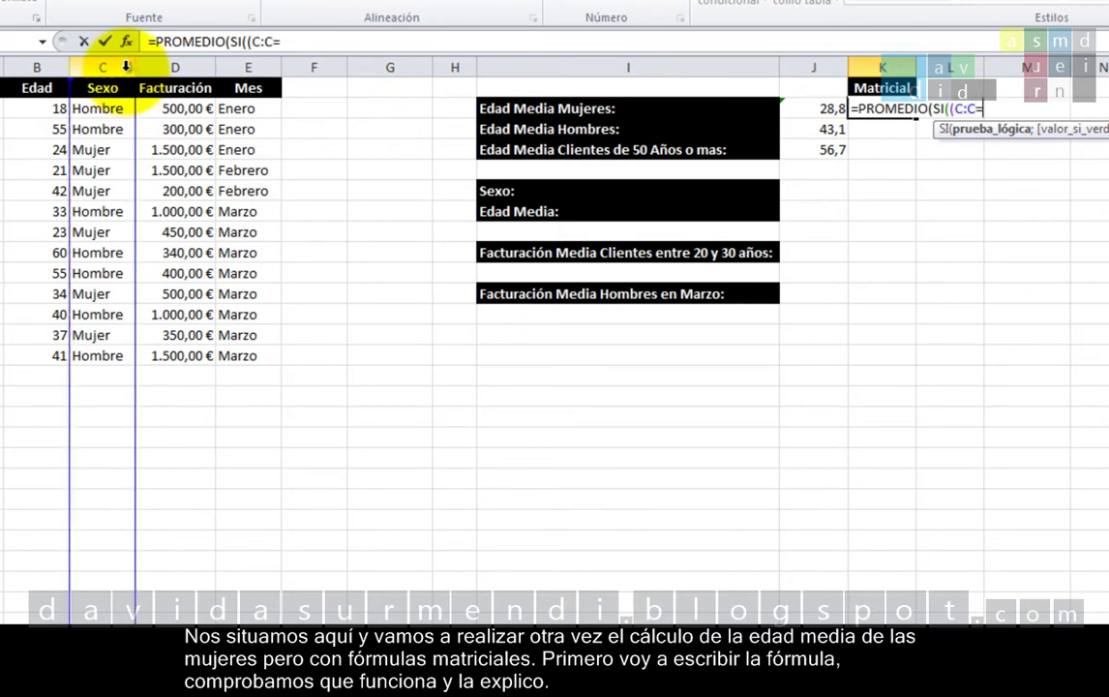
type("\"Muj")
type("er\"")
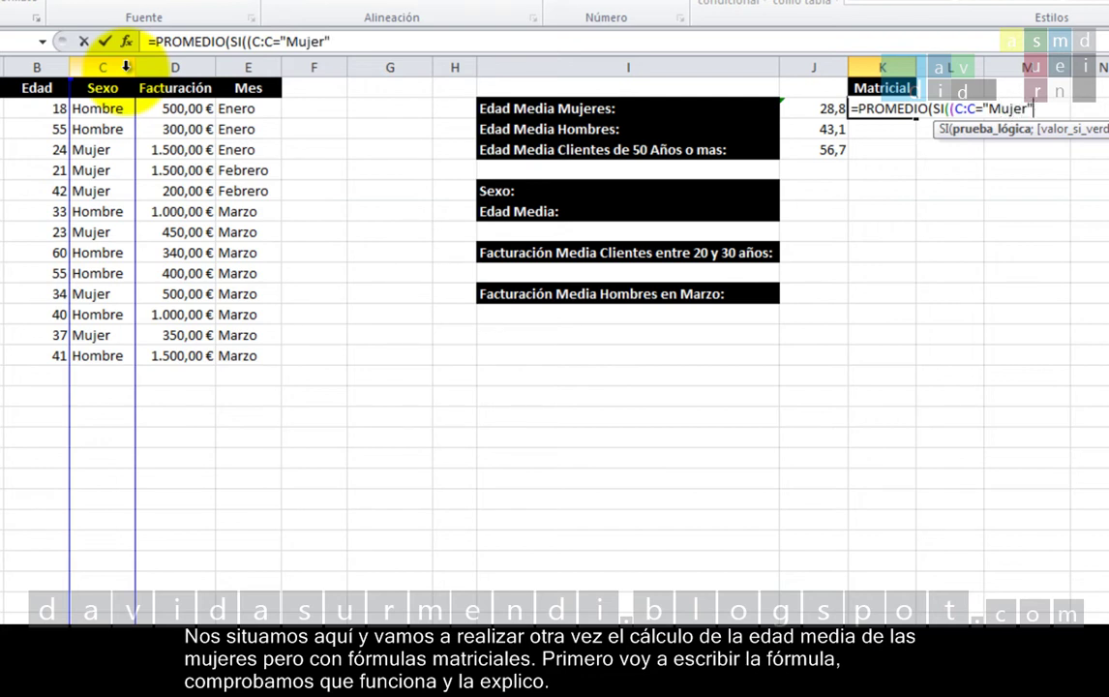
type(");")
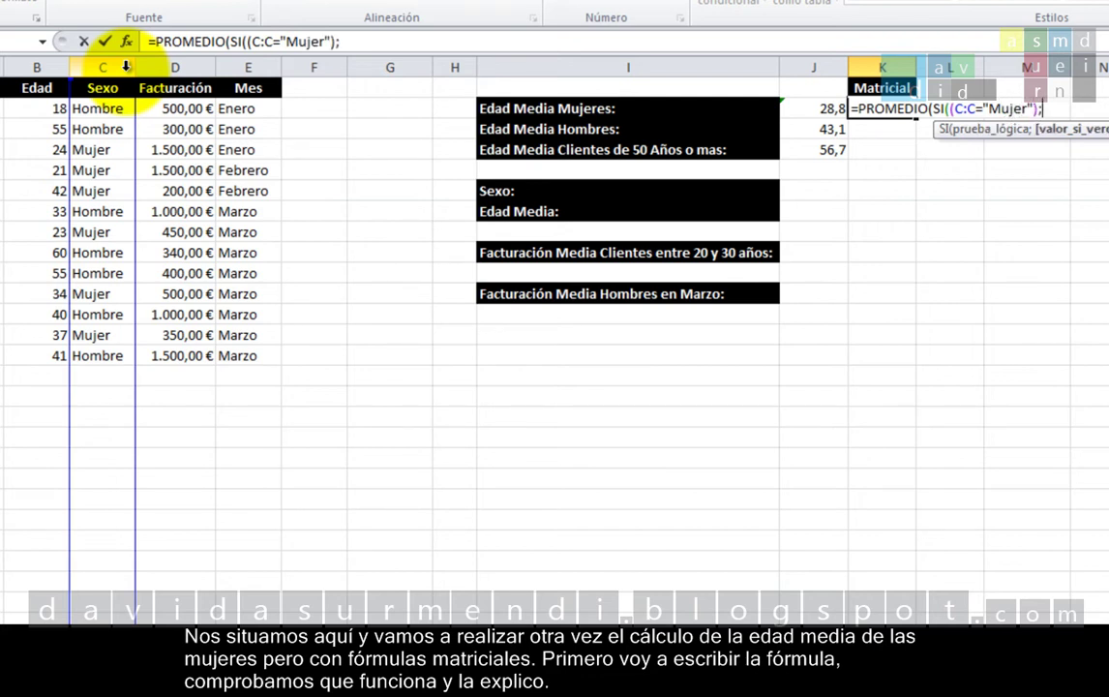
left_click(27, 66)
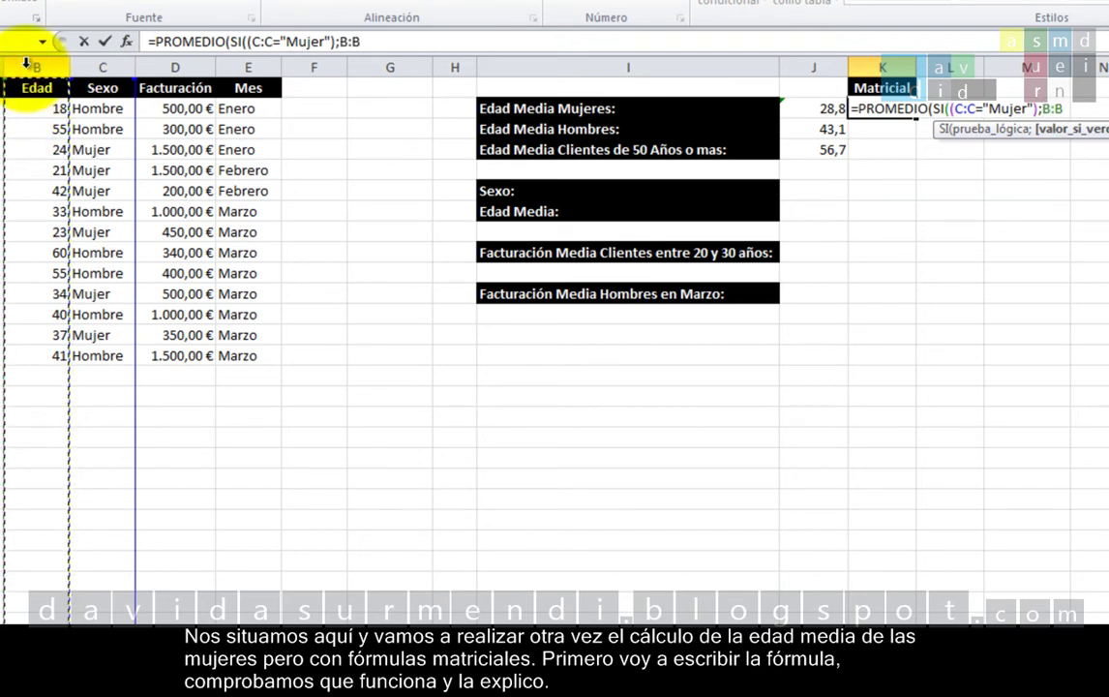
type(")")
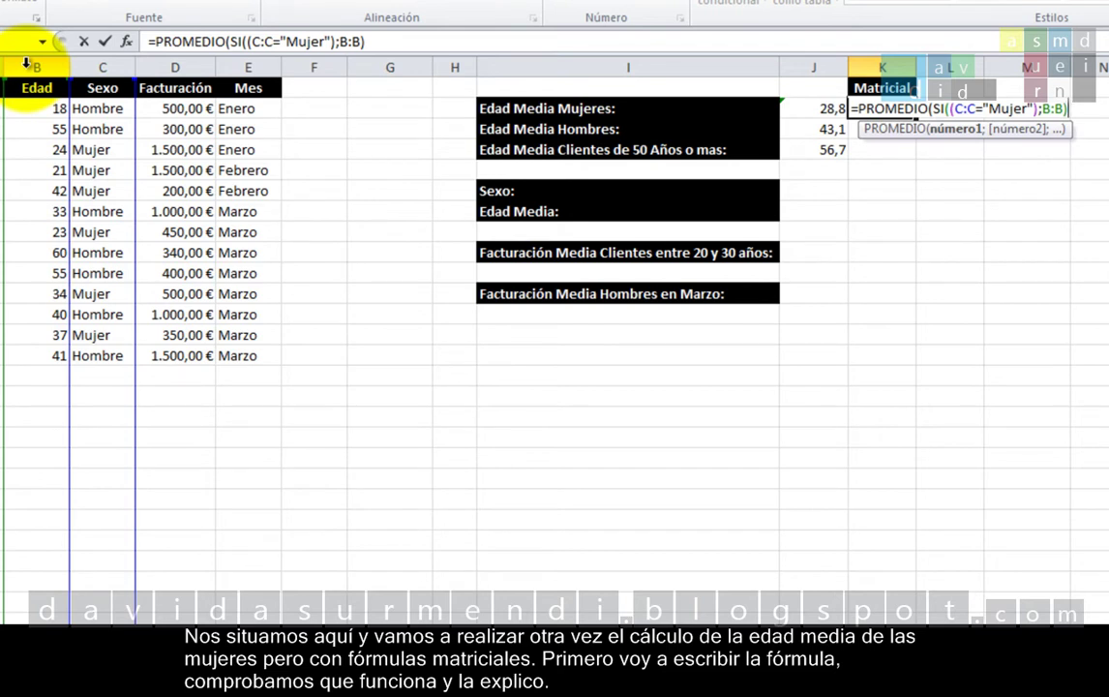
type(")")
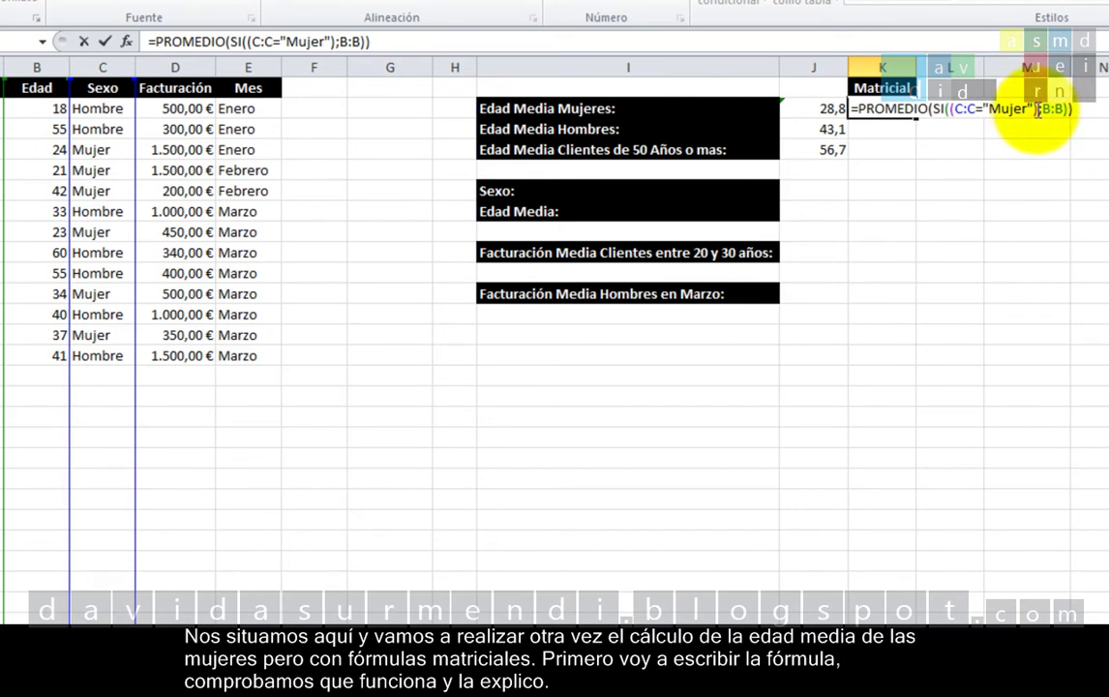
Step: Remove the extra parenthesis before C:C and commit K2 as an array formula, giving 30,16667
left_click(1035, 109)
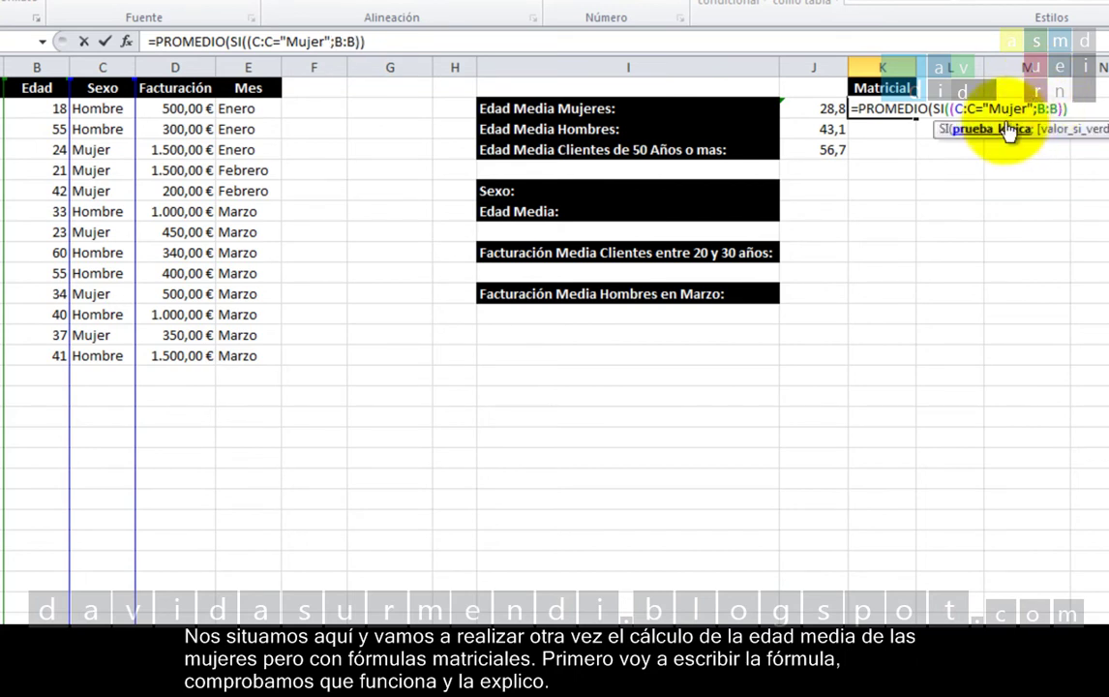
left_click(953, 109)
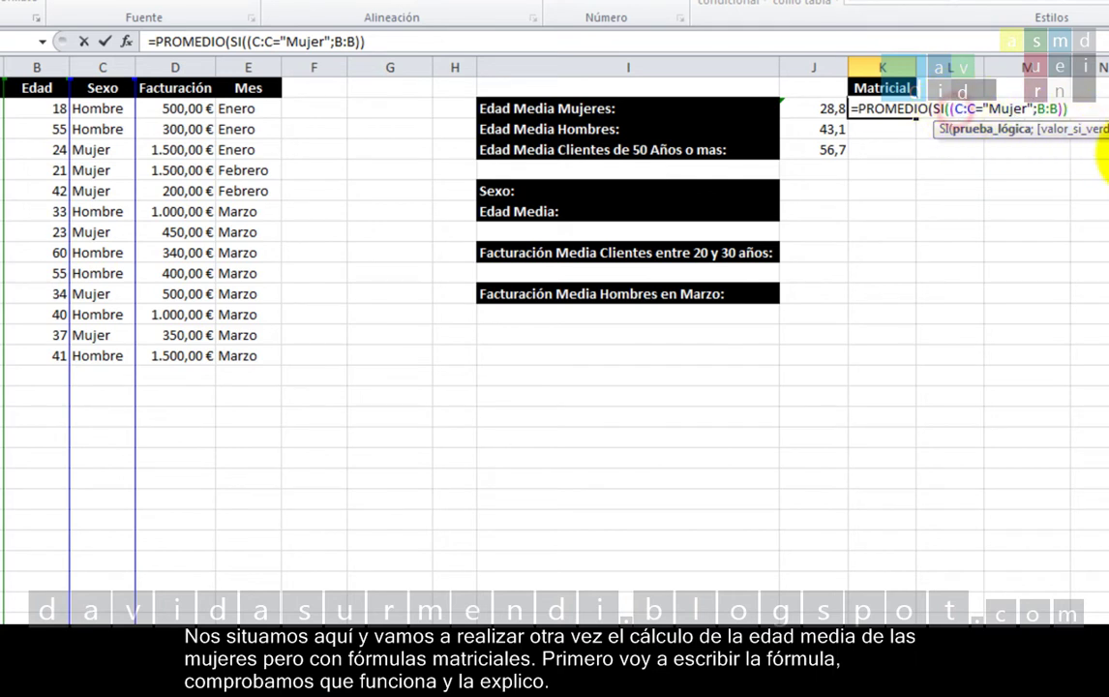
key("BackSpace")
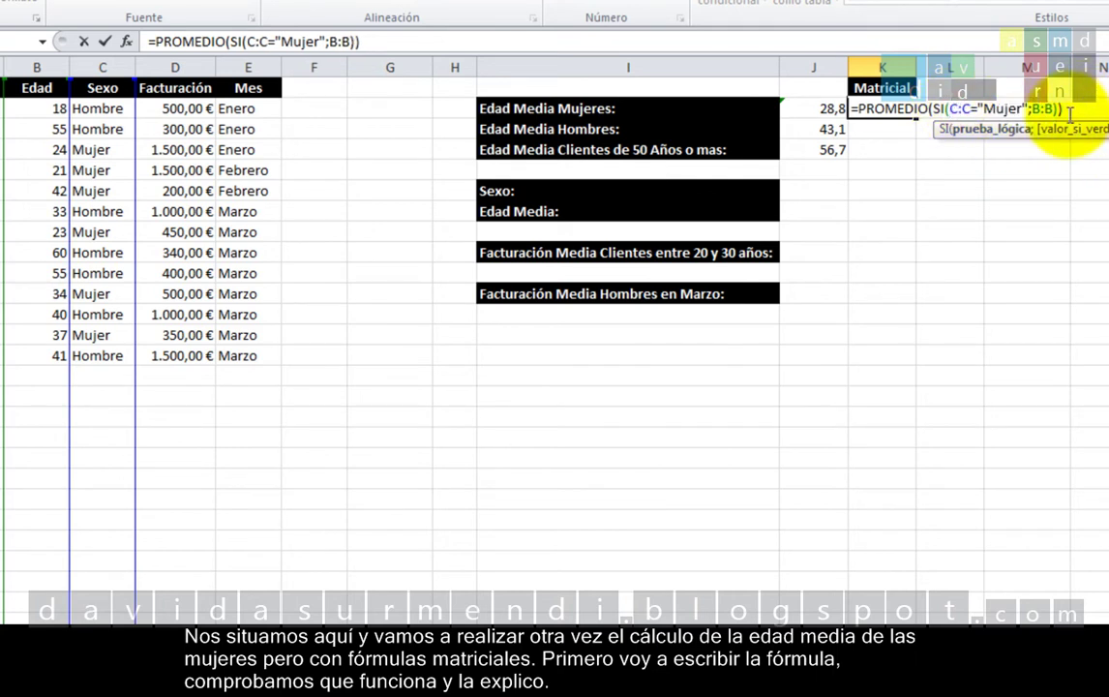
left_click(1066, 111)
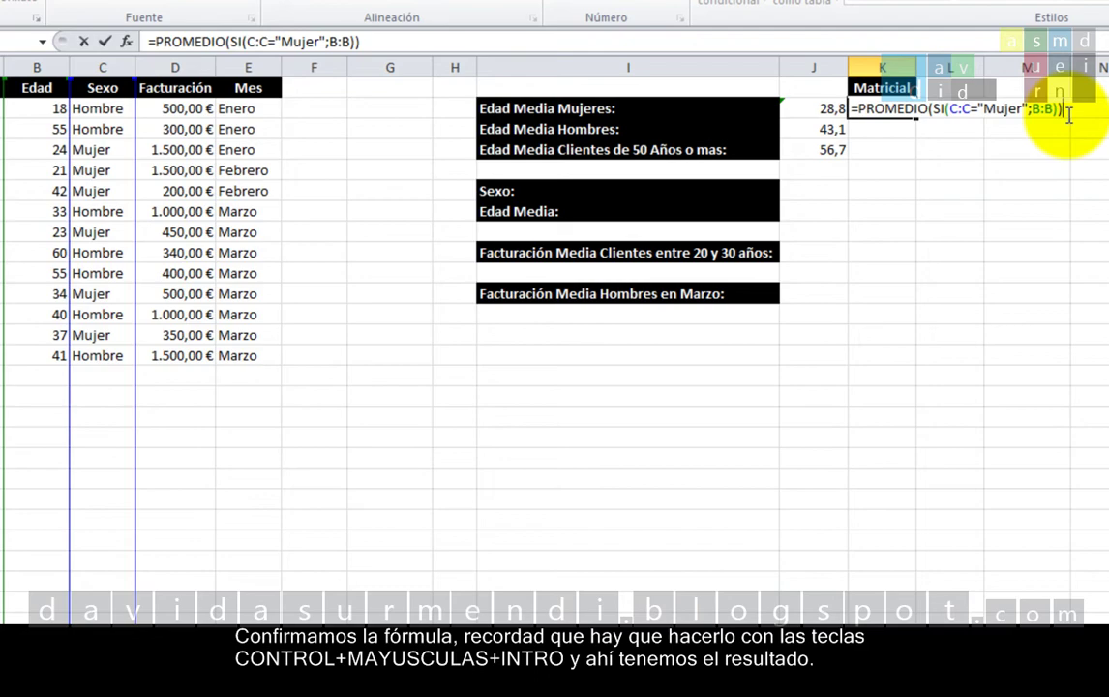
key("ctrl+shift+Return")
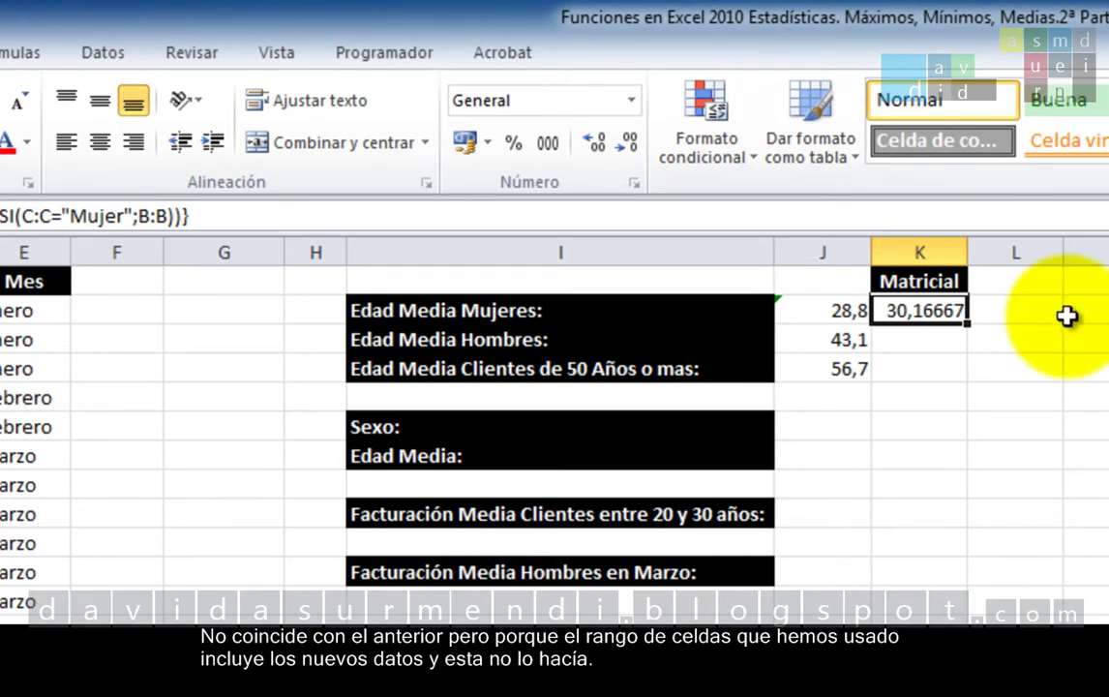
Step: Change J2's PROMEDIO.SI ranges from C2:C12 and B2:B12 to whole columns C:C and B:B
double_click(834, 318)
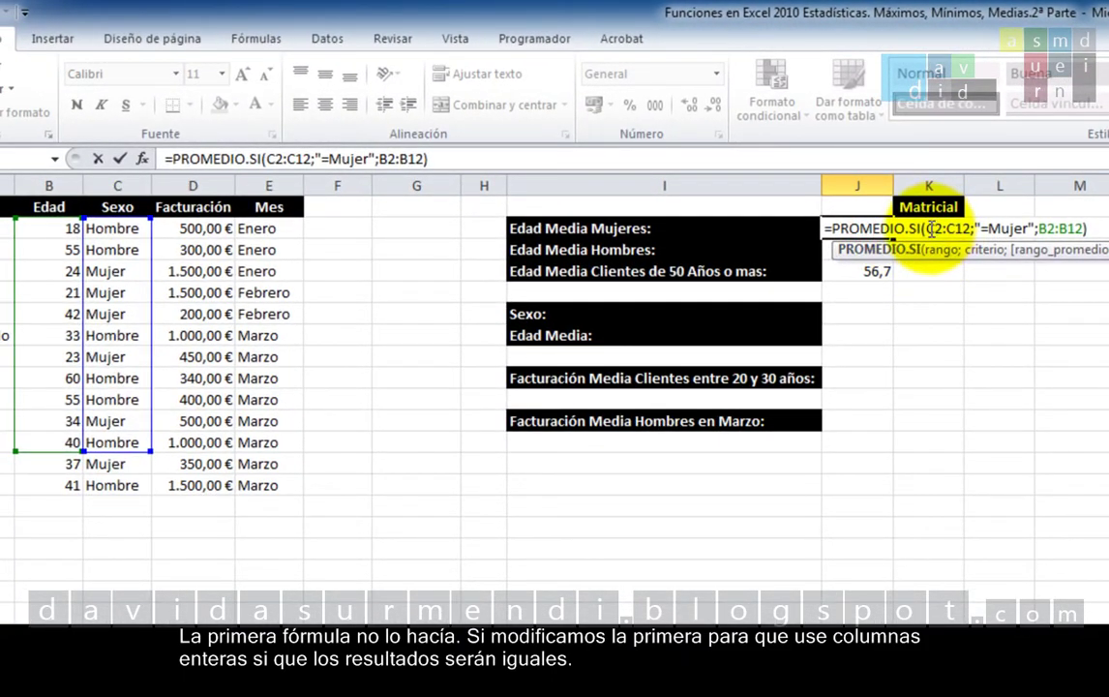
double_click(930, 229)
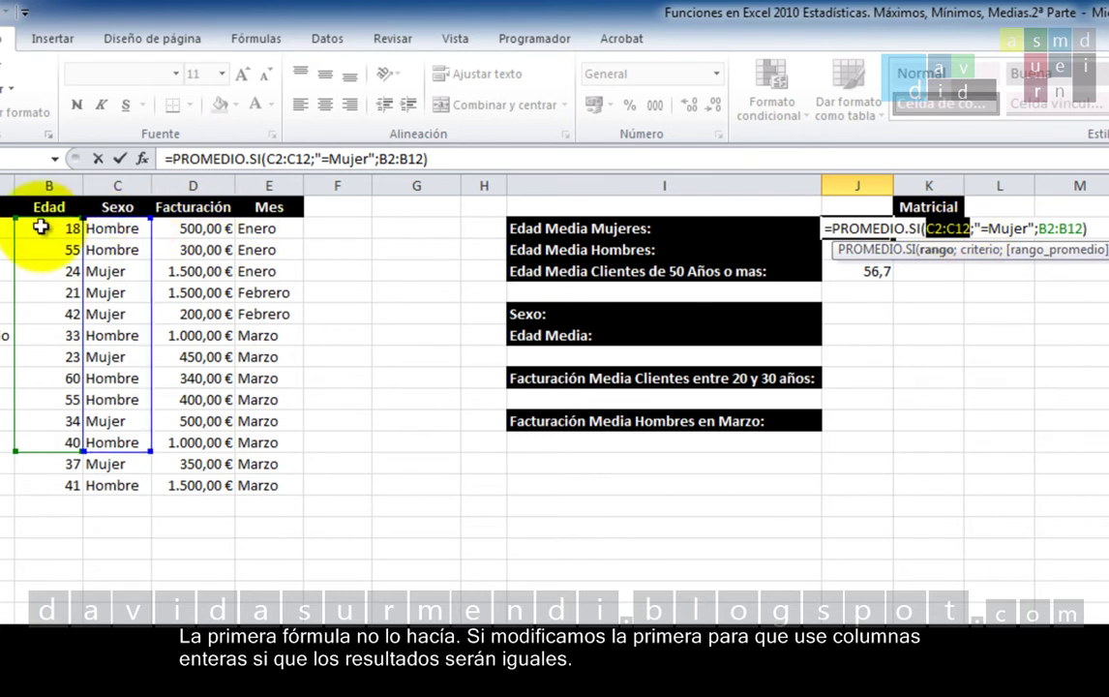
left_click(131, 182)
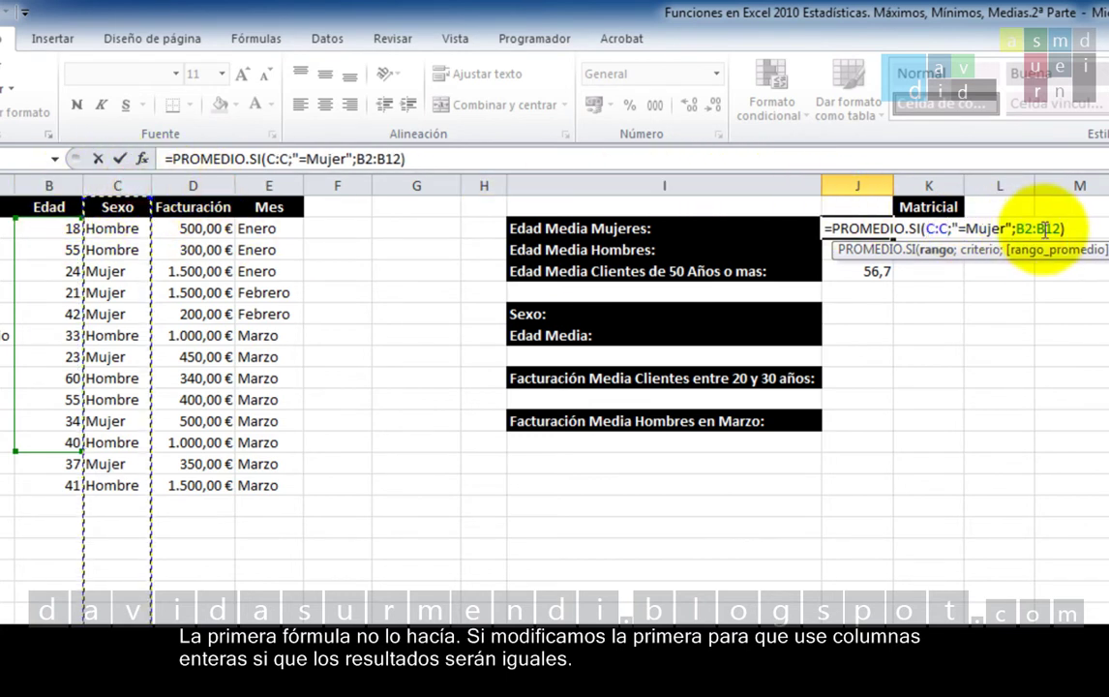
left_click_drag(1016, 229, 1062, 229)
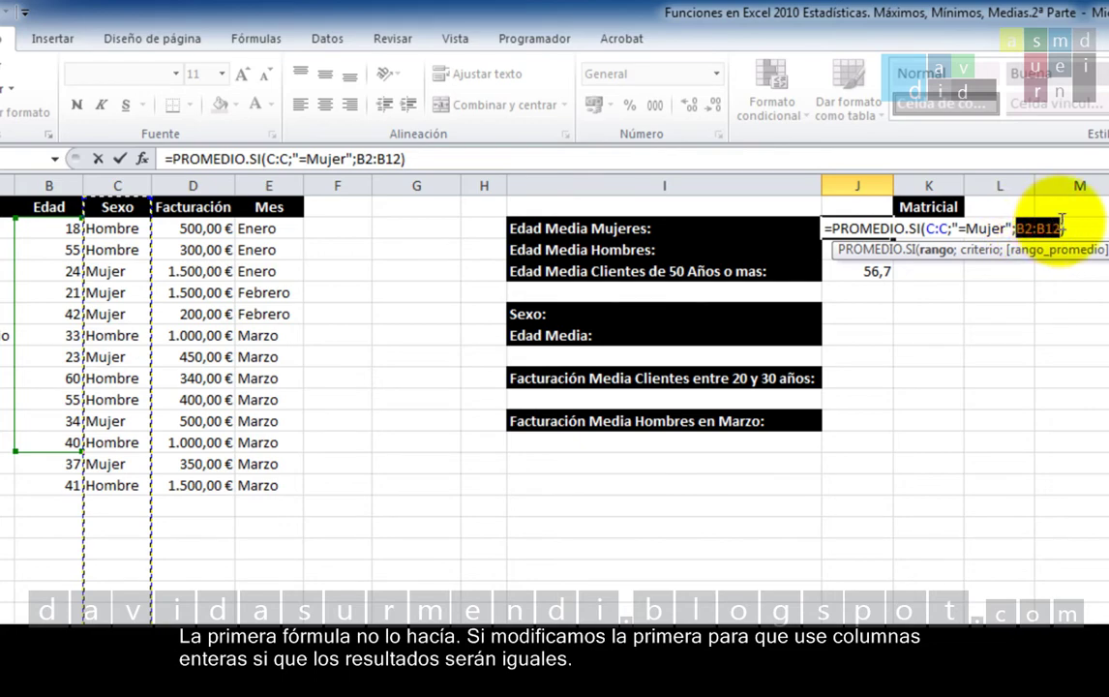
left_click(50, 184)
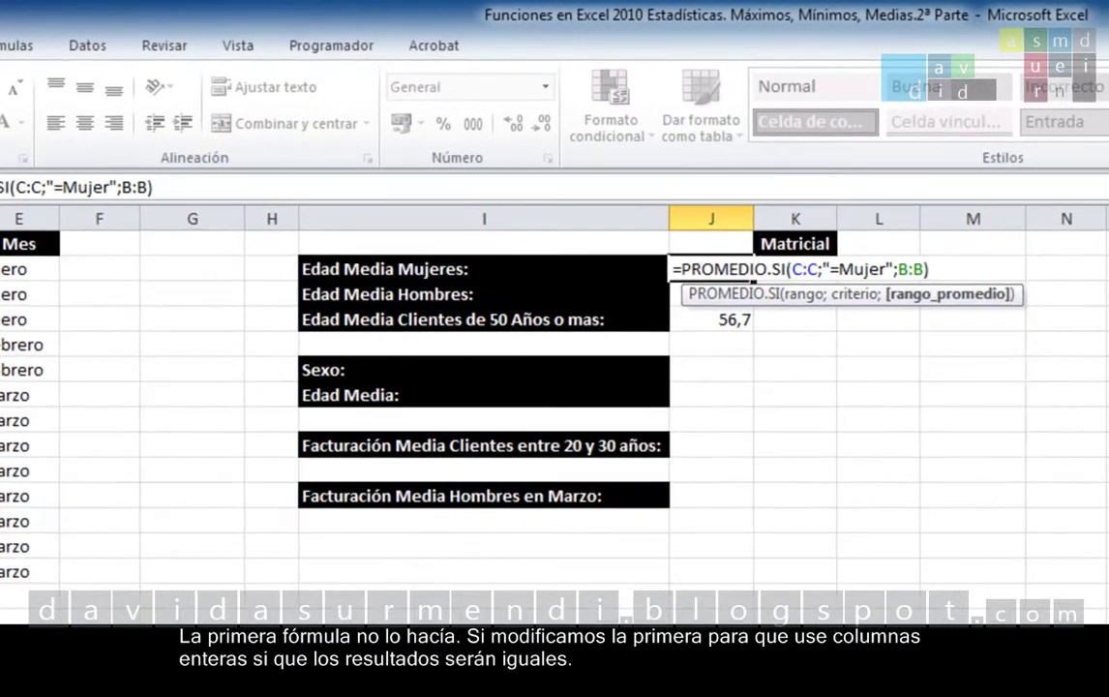
key("Return")
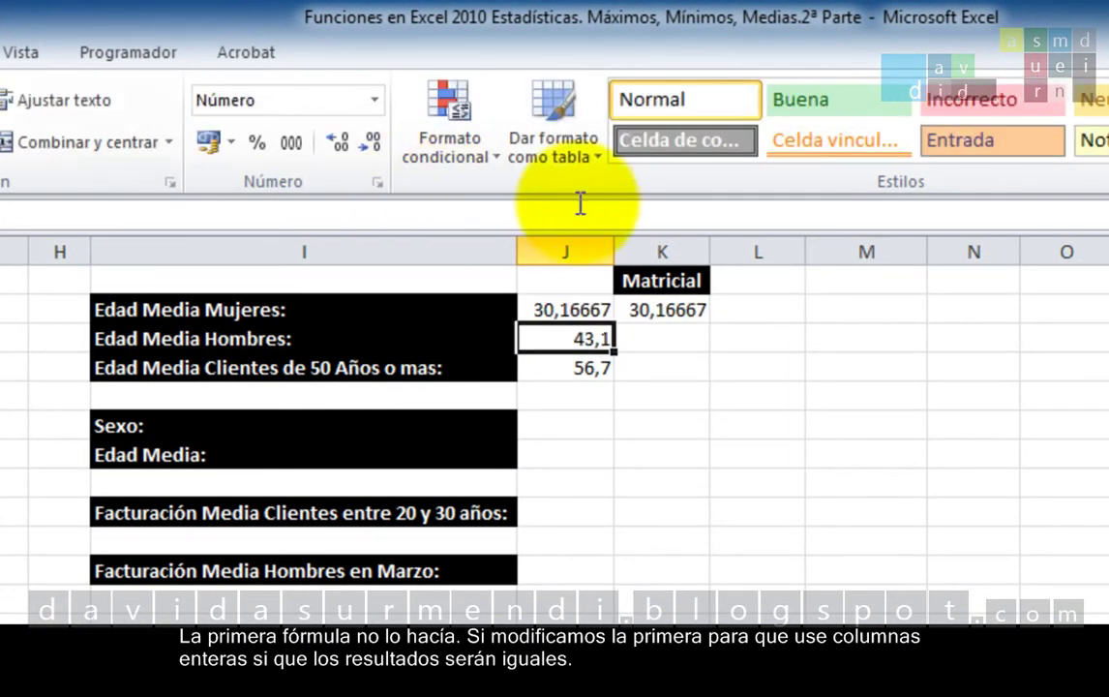
Step: Reduce the decimals of J2 and K2 so both averages display 30,2
mouse_move(571, 310)
left_mouse_down()
mouse_move(641, 283)
mouse_move(662, 302)
left_mouse_up()
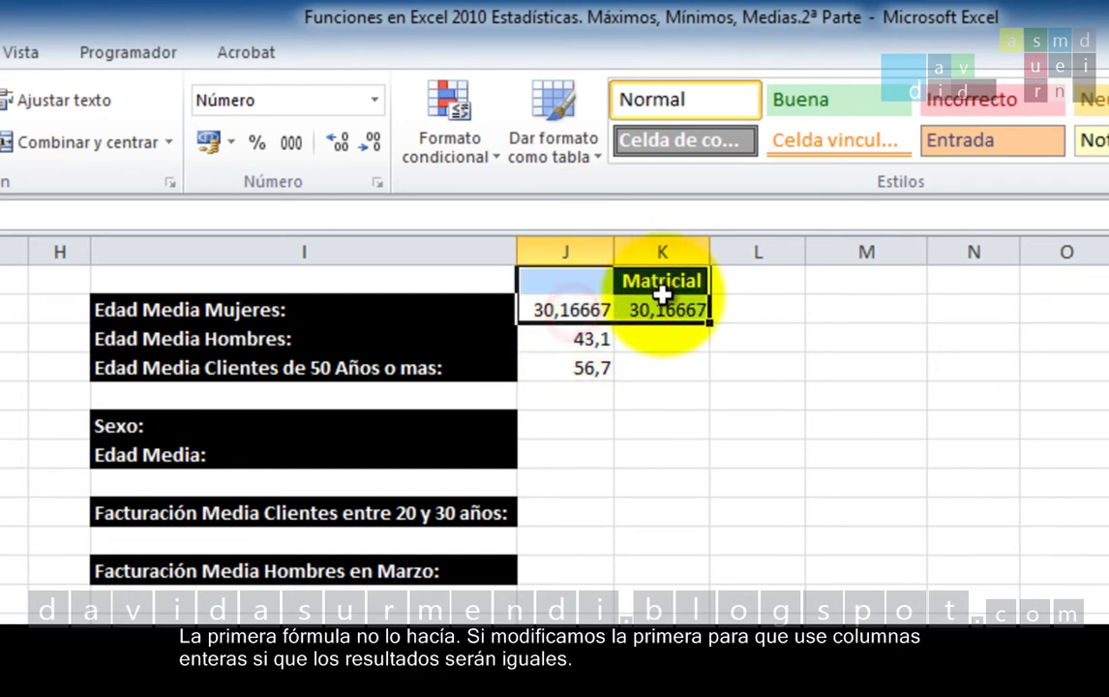
left_click(362, 148)
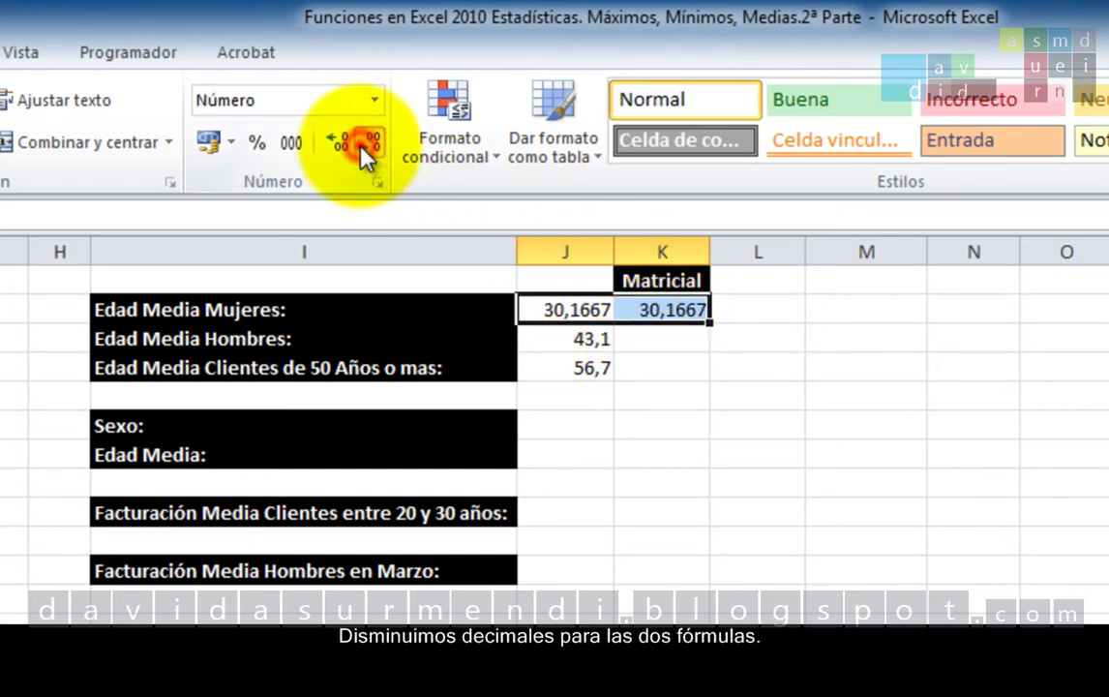
left_click(361, 147)
left_click(361, 147)
left_click(361, 147)
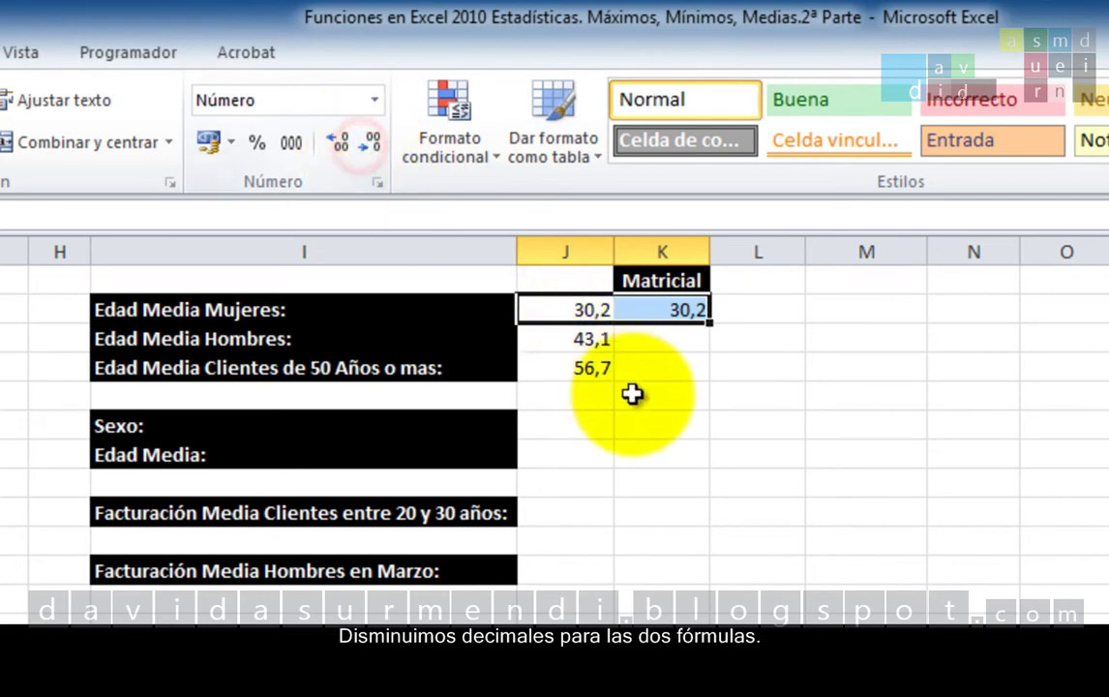
left_click(689, 339)
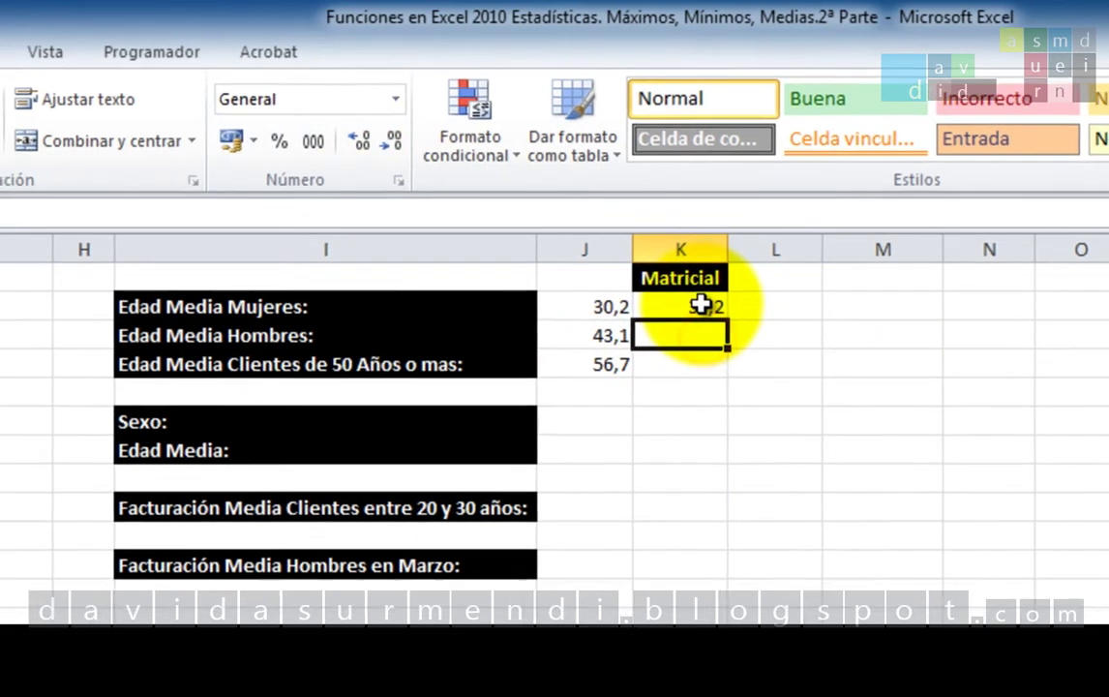
left_click(689, 305)
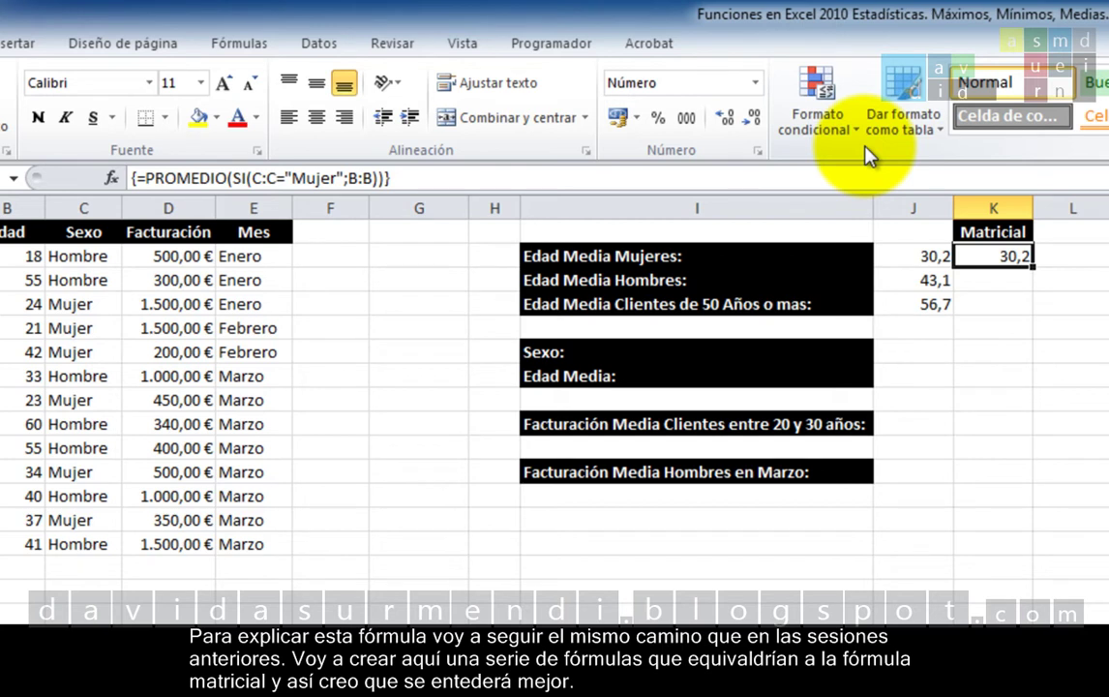
left_click(426, 253)
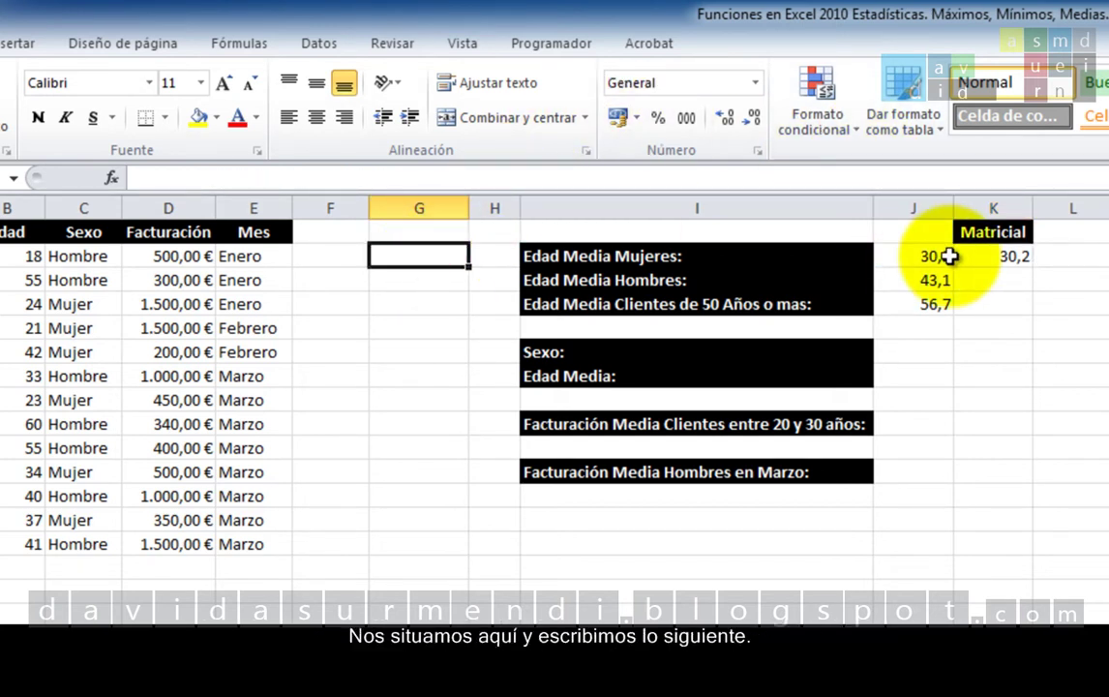
Step: Enter the helper comparison =C2="Mujer" in G2
type("=")
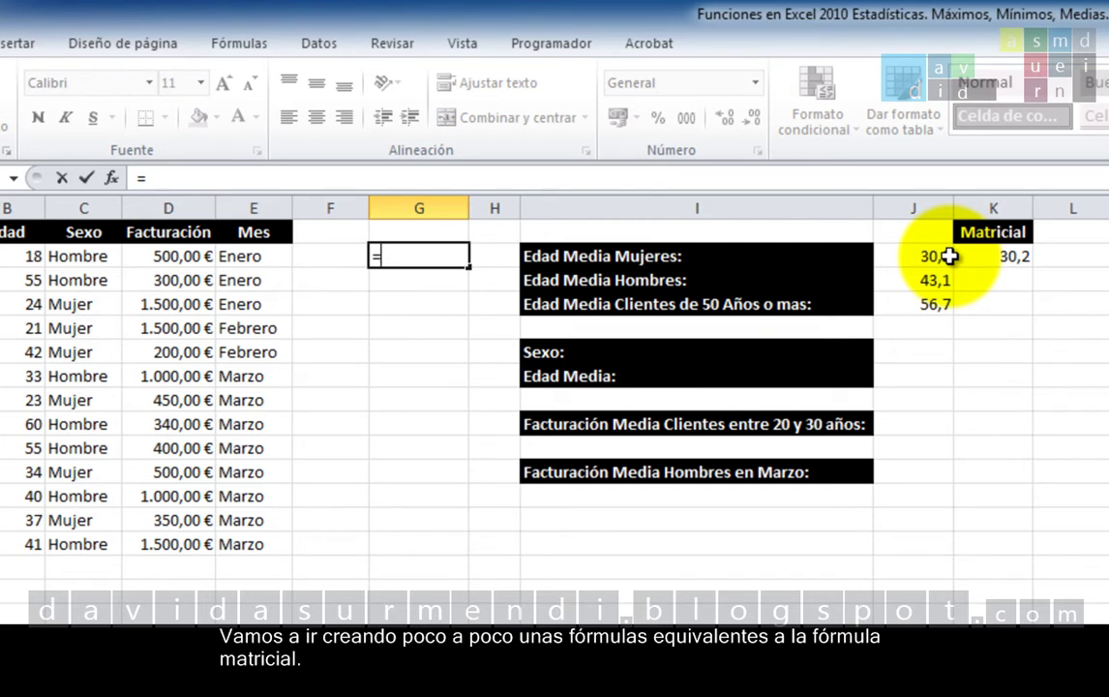
type("C\"")
key("BackSpace")
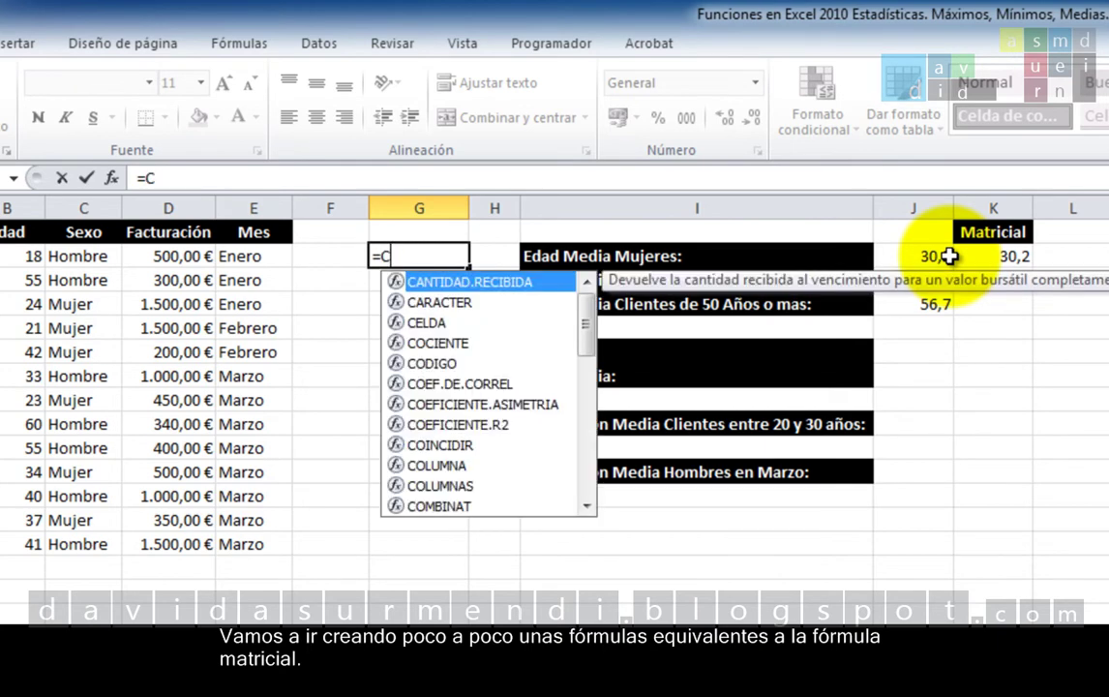
type("2=\"Muj")
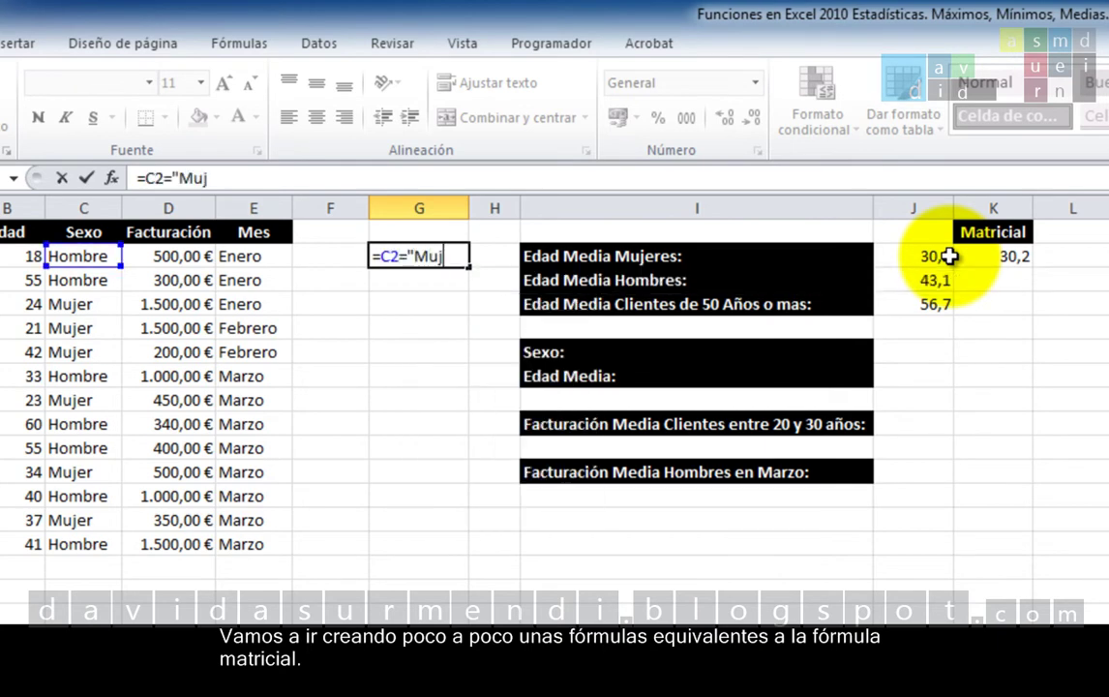
type("er\"")
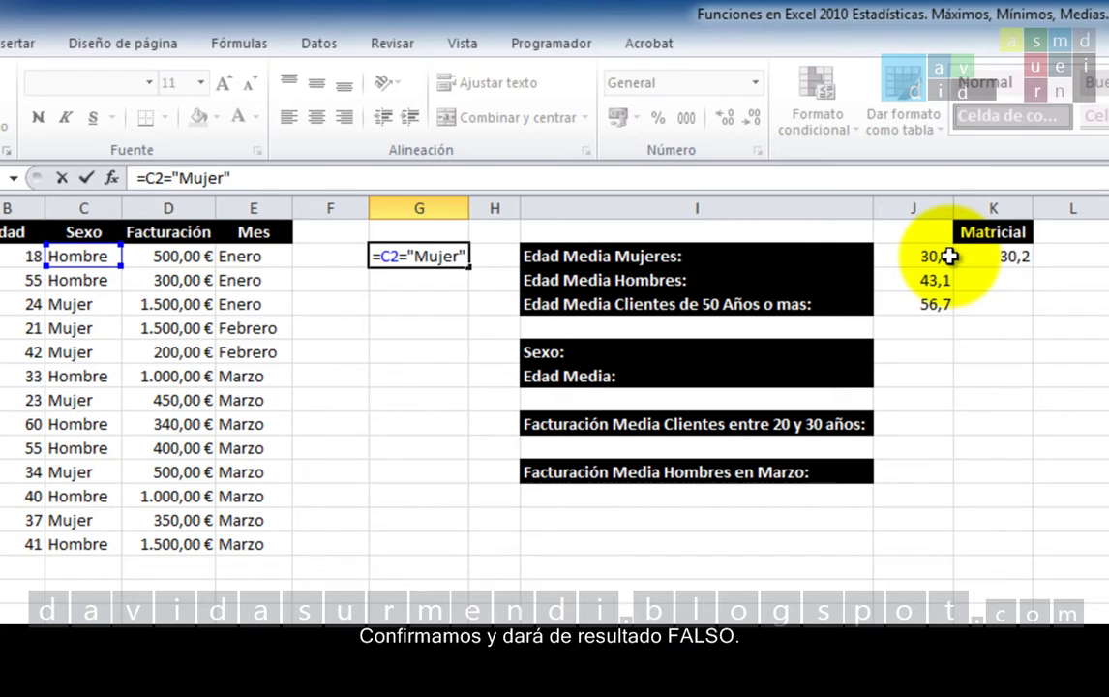
key("Return")
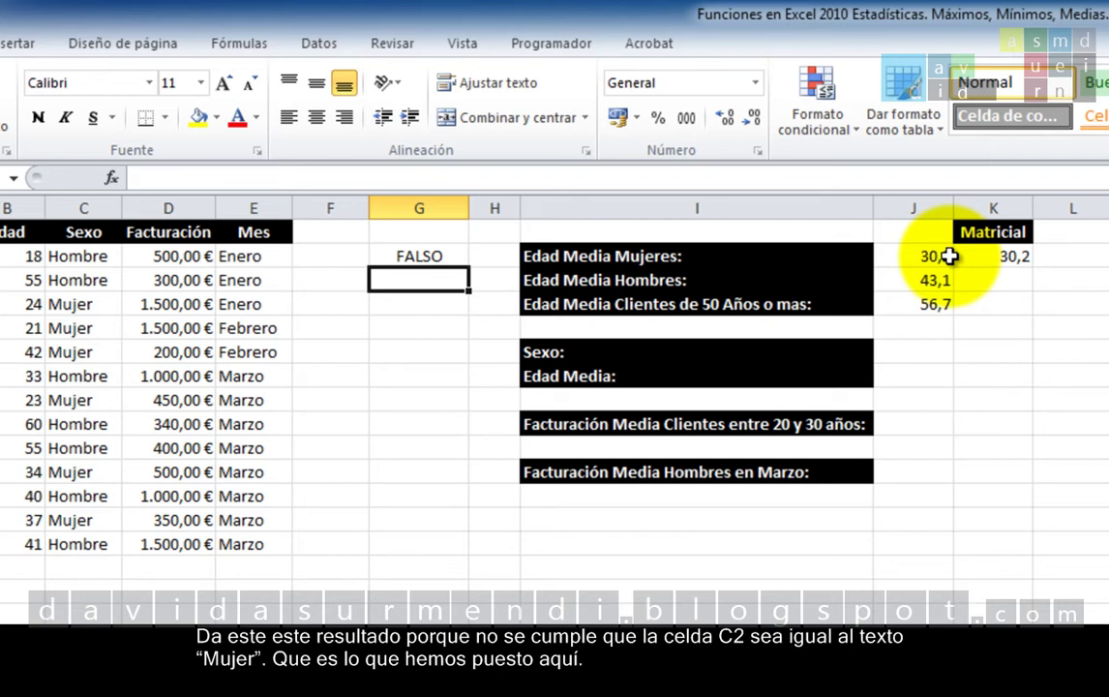
key("Up")
key("F2")
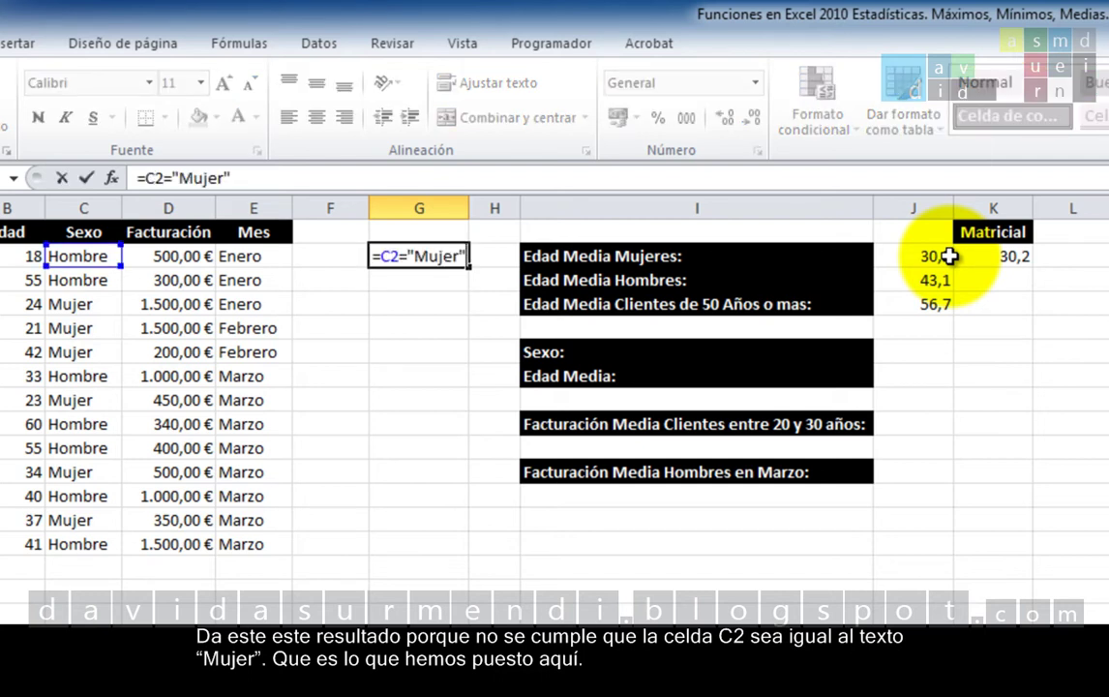
key("Return")
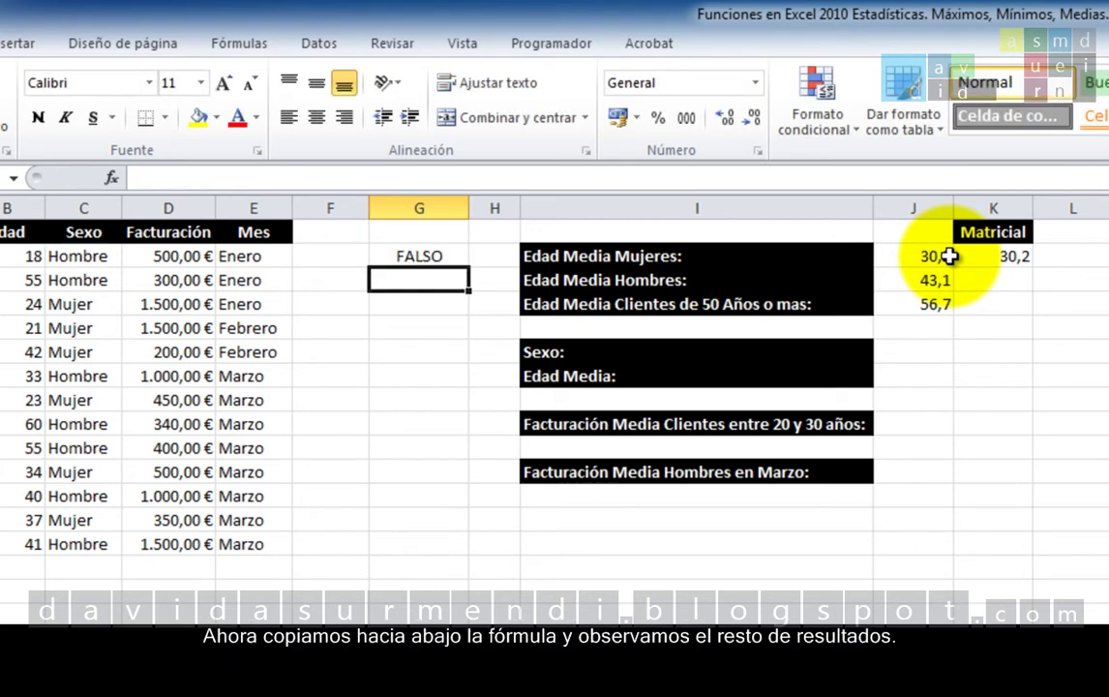
Step: Fill G2's comparison down to G14, showing VERDADERO for women and FALSO for men
left_click(432, 256)
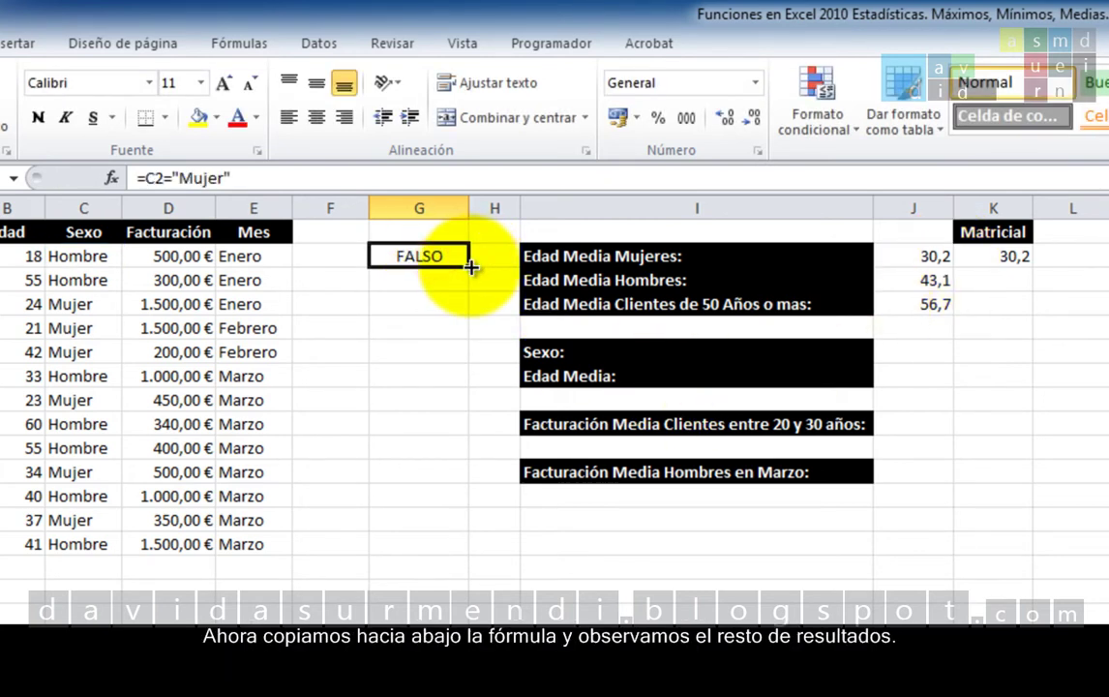
mouse_move(472, 267)
left_mouse_down()
mouse_move(502, 494)
mouse_move(489, 549)
left_mouse_up()
left_click(579, 571)
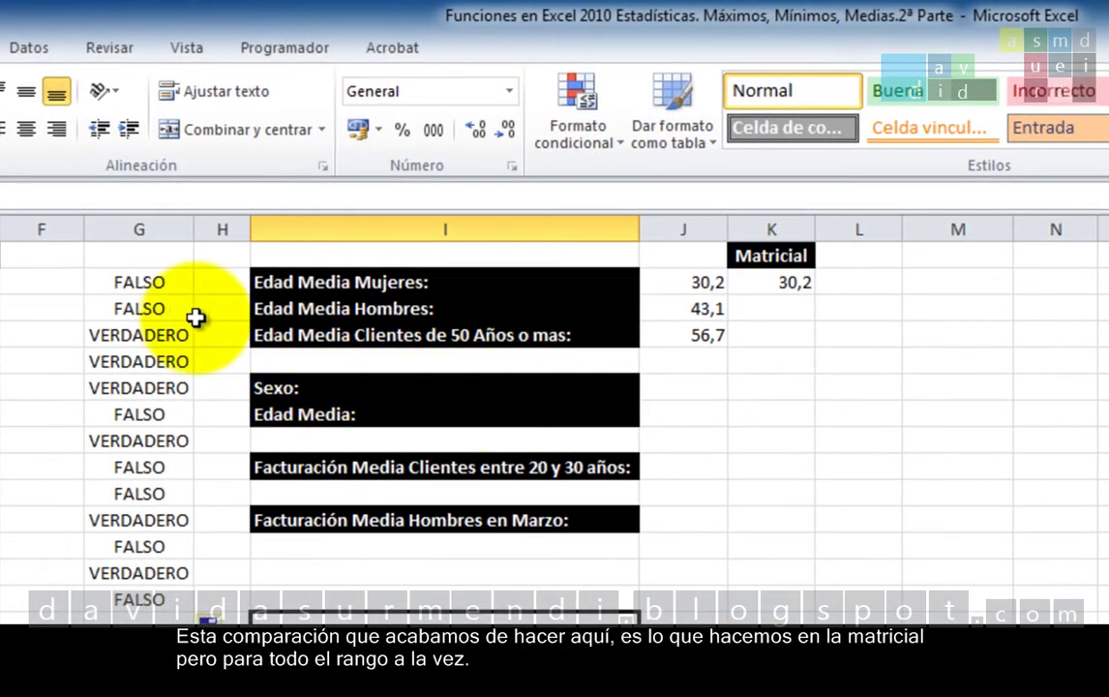
double_click(178, 290)
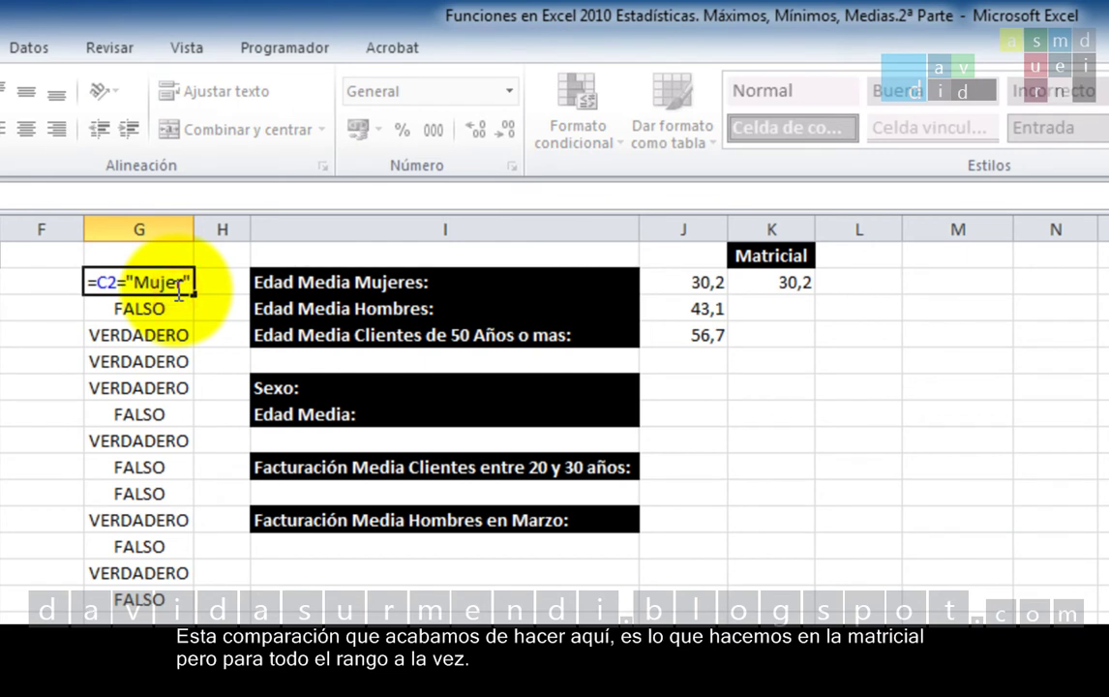
key("Return")
double_click(783, 279)
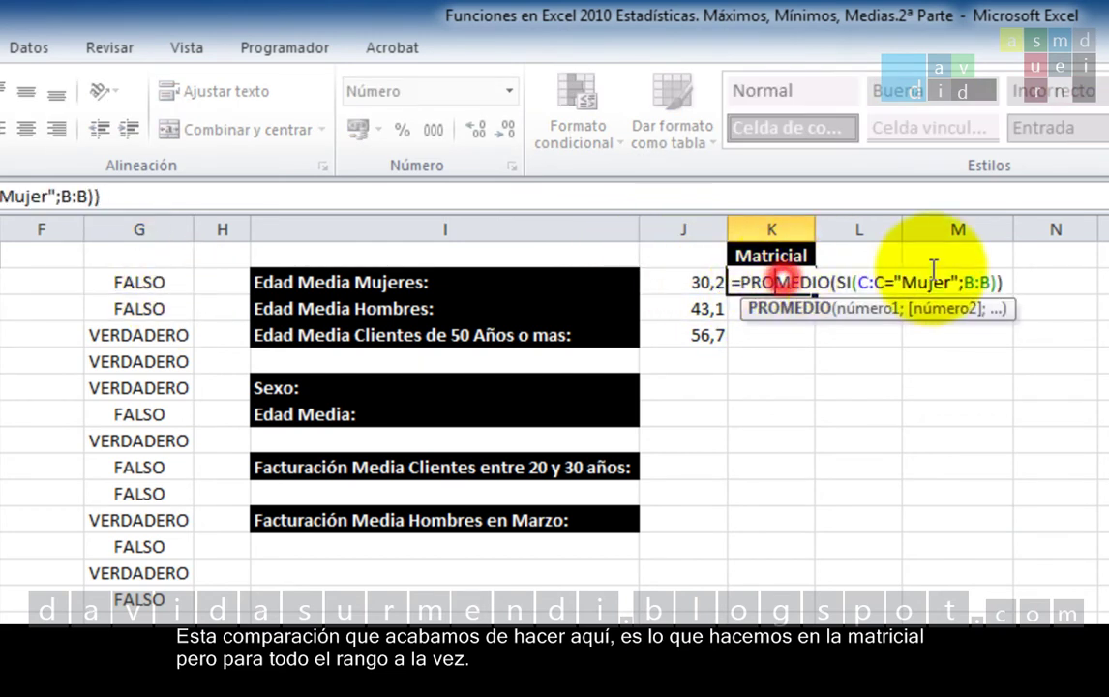
left_click(1007, 282)
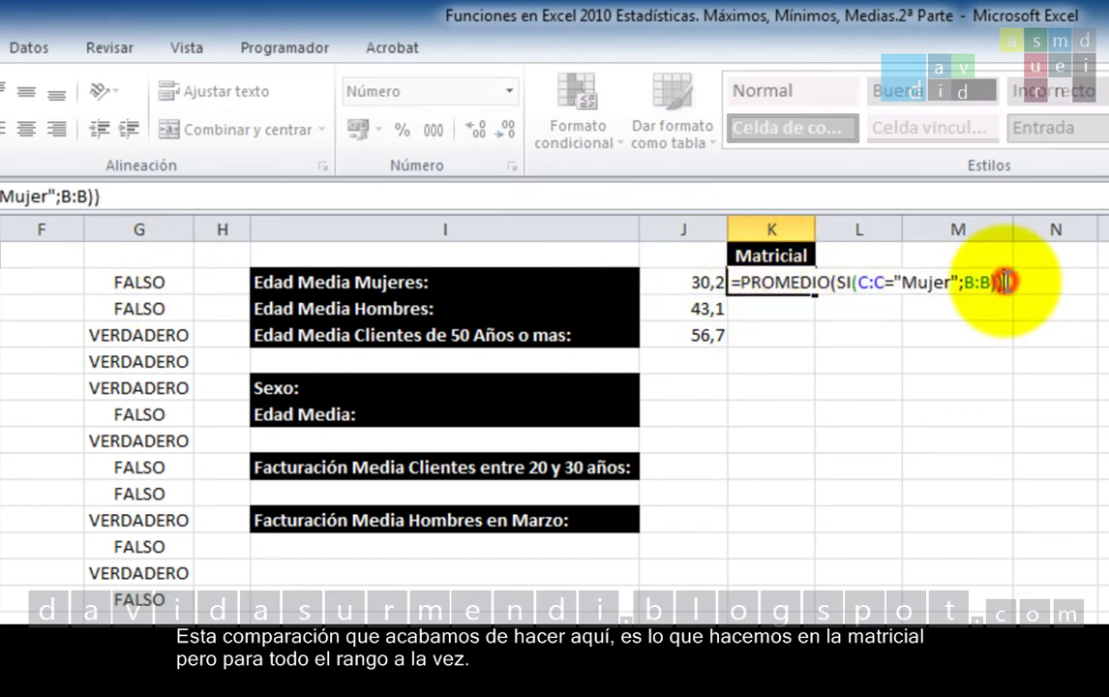
left_click(898, 281)
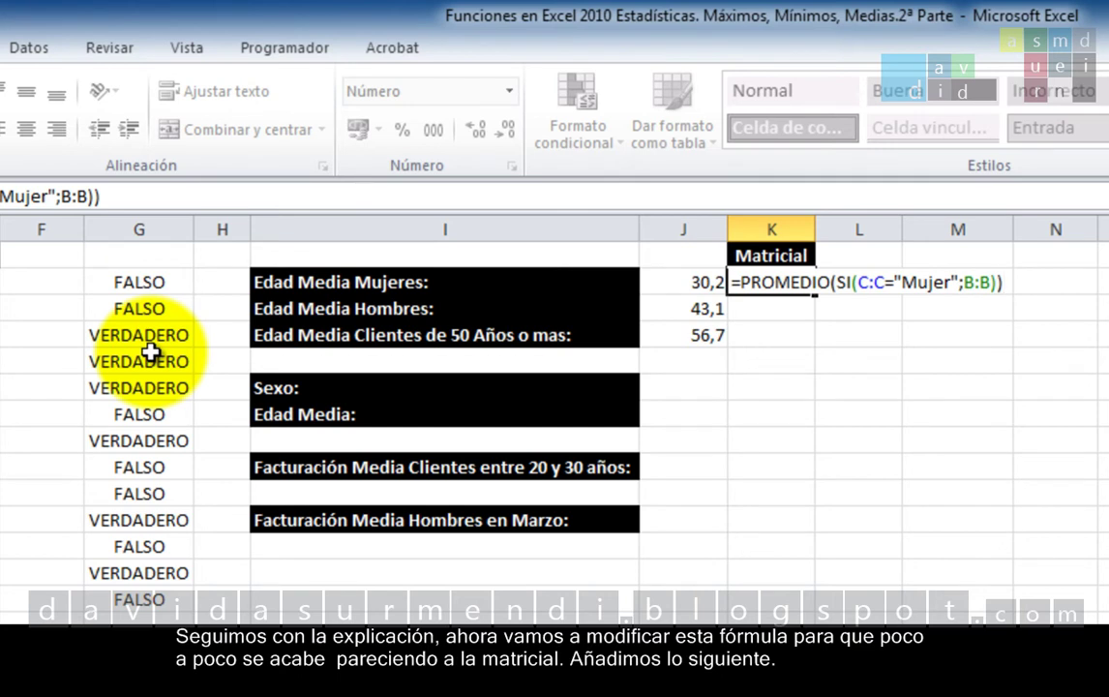
Step: Commit the array average, then rewrite G2 as =SI(C2="Mujer";B2) to return the woman's age
key("ctrl+shift+Return")
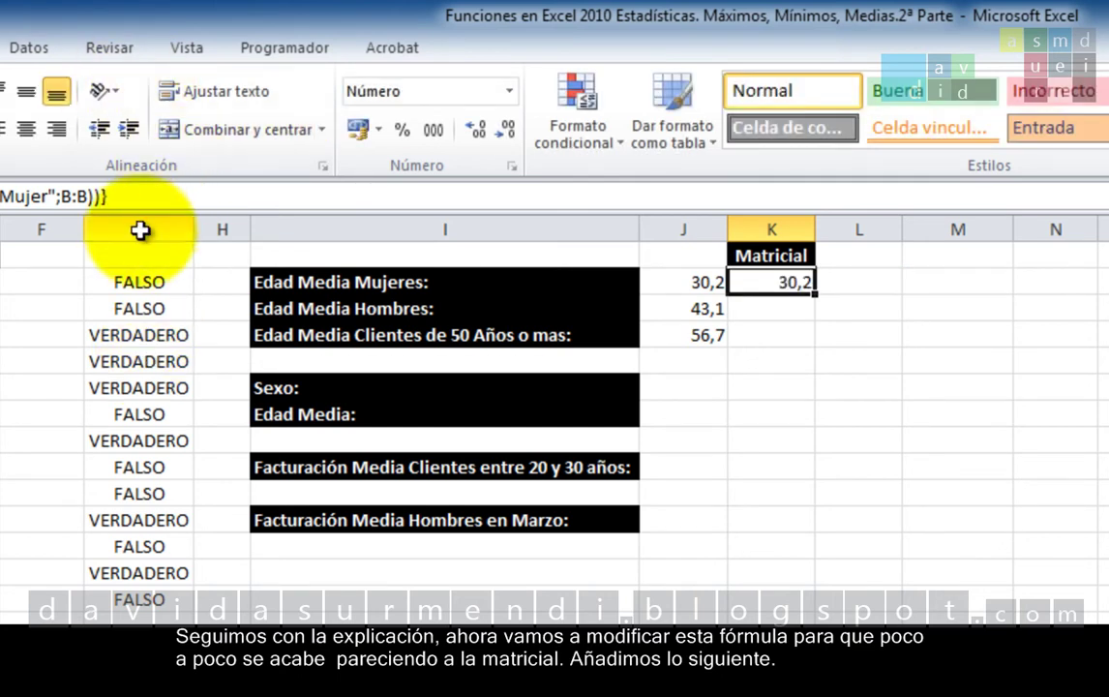
double_click(172, 284)
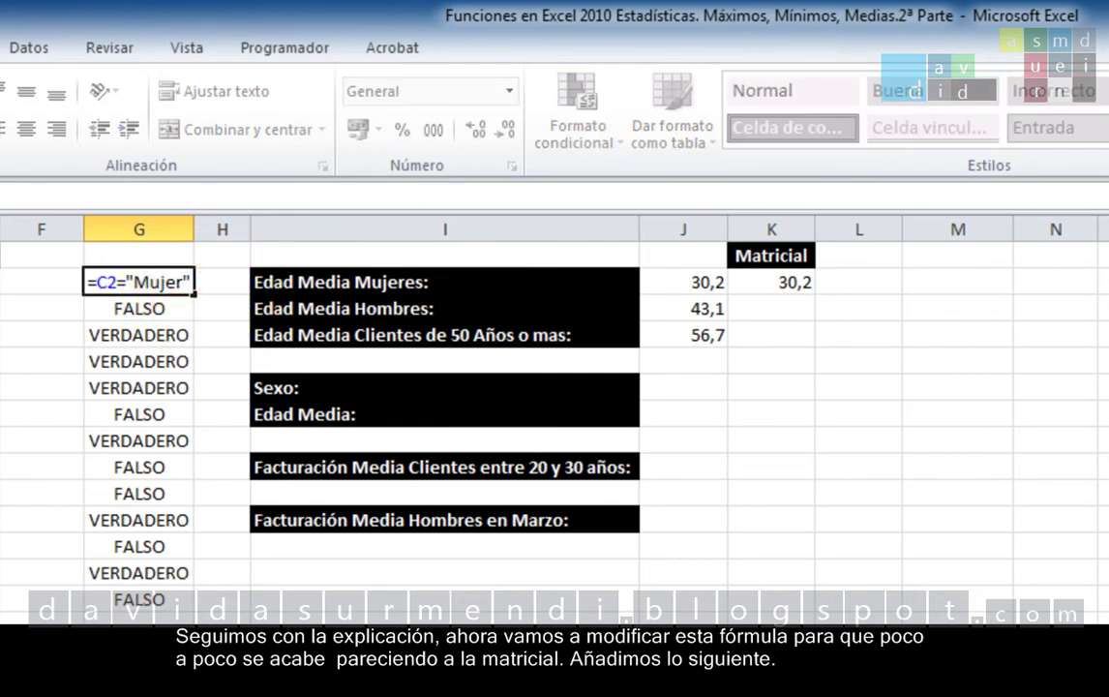
key("Left")
key("Left")
key("Left")
key("Left")
key("Left")
key("Left")
key("Left")
type("SI")
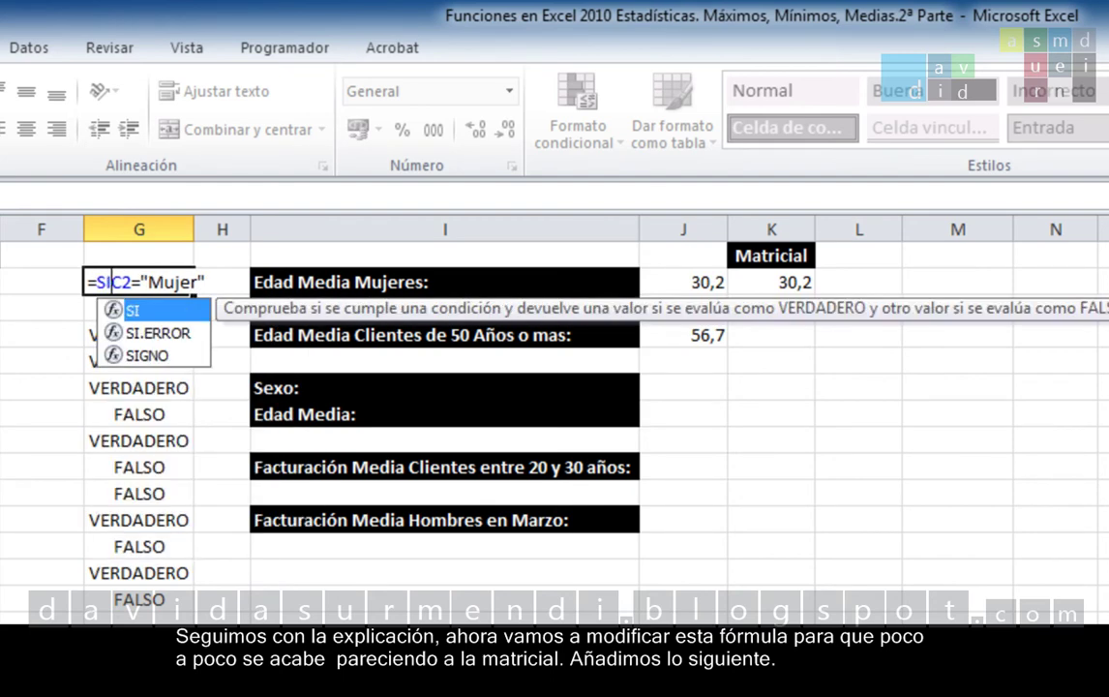
type("(")
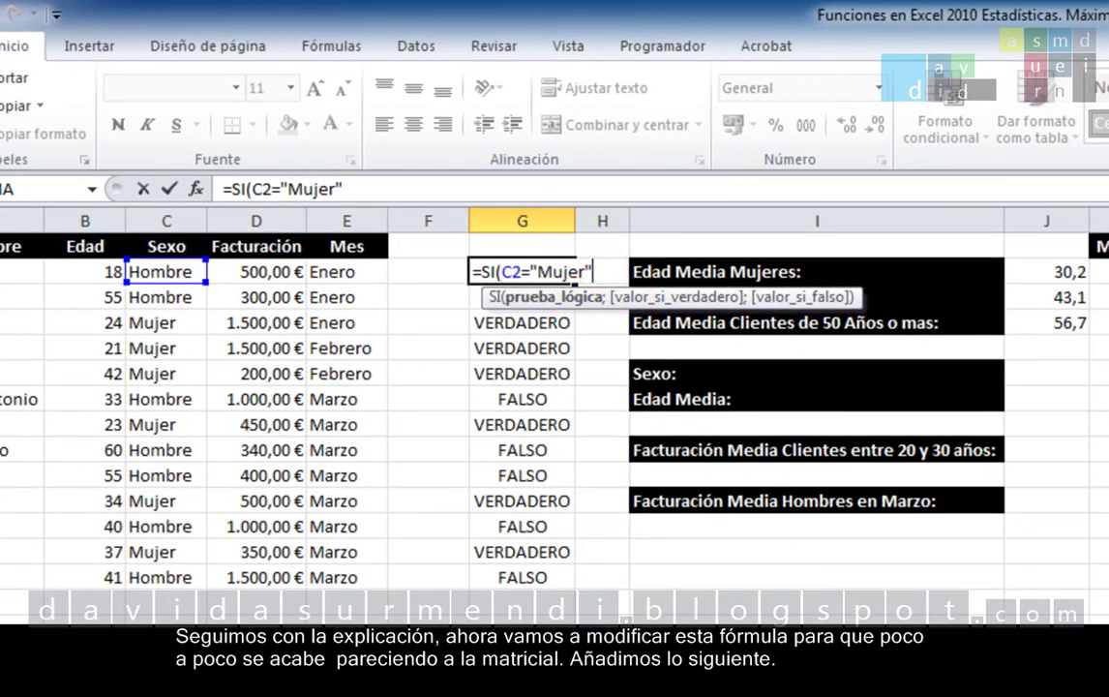
type(";")
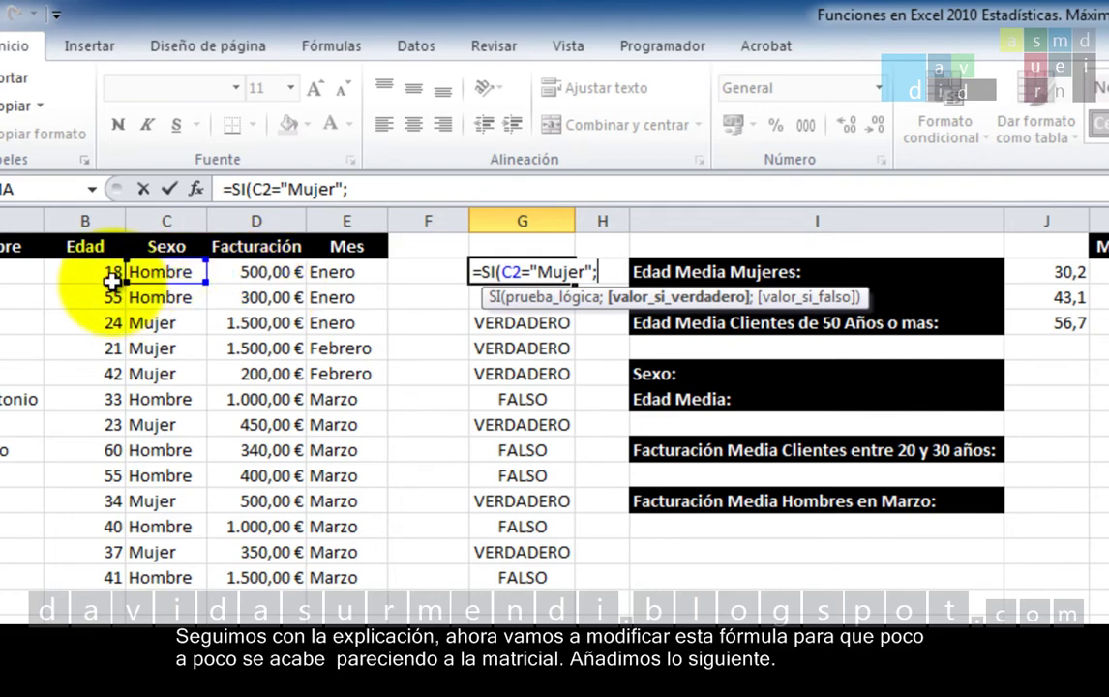
left_click(109, 273)
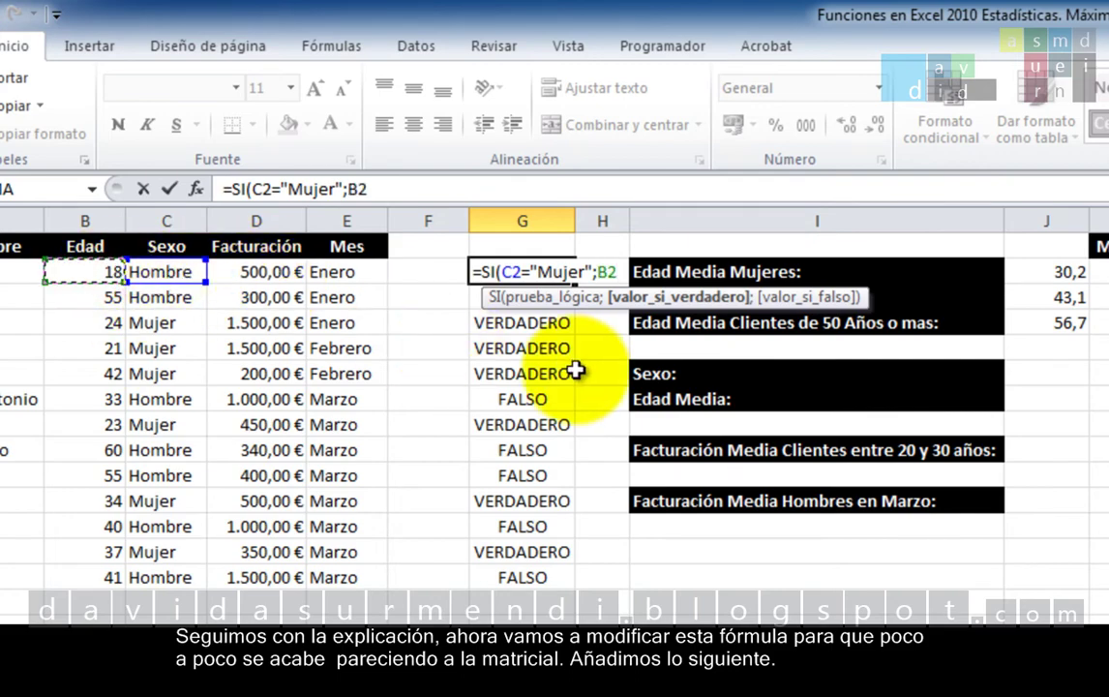
type(")")
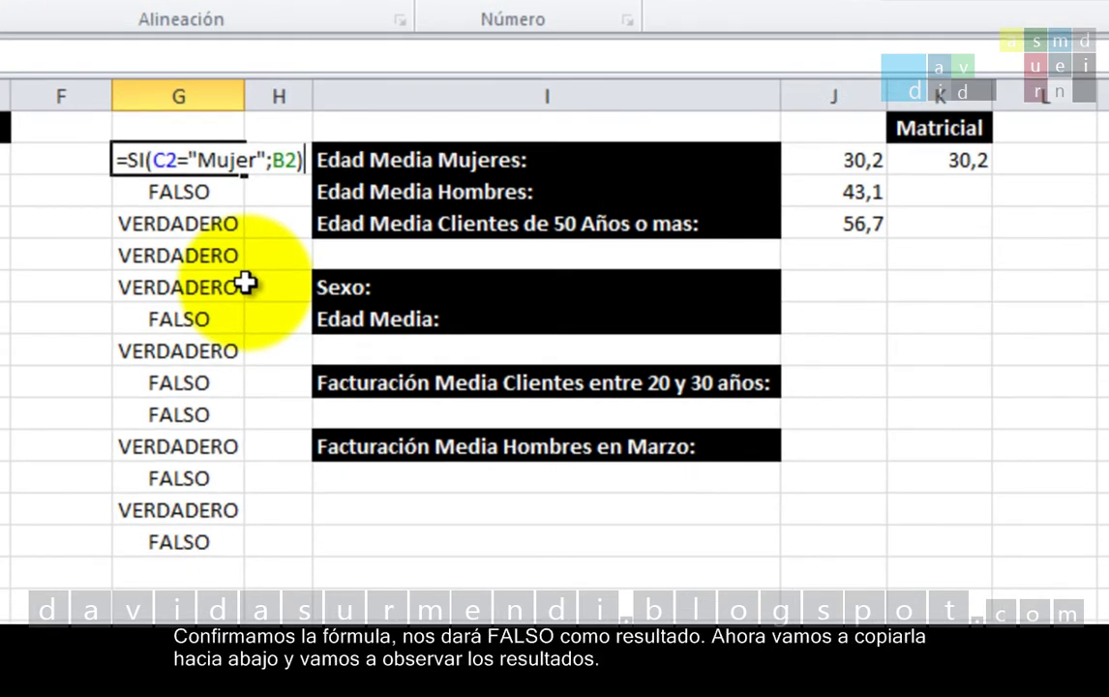
key("Return")
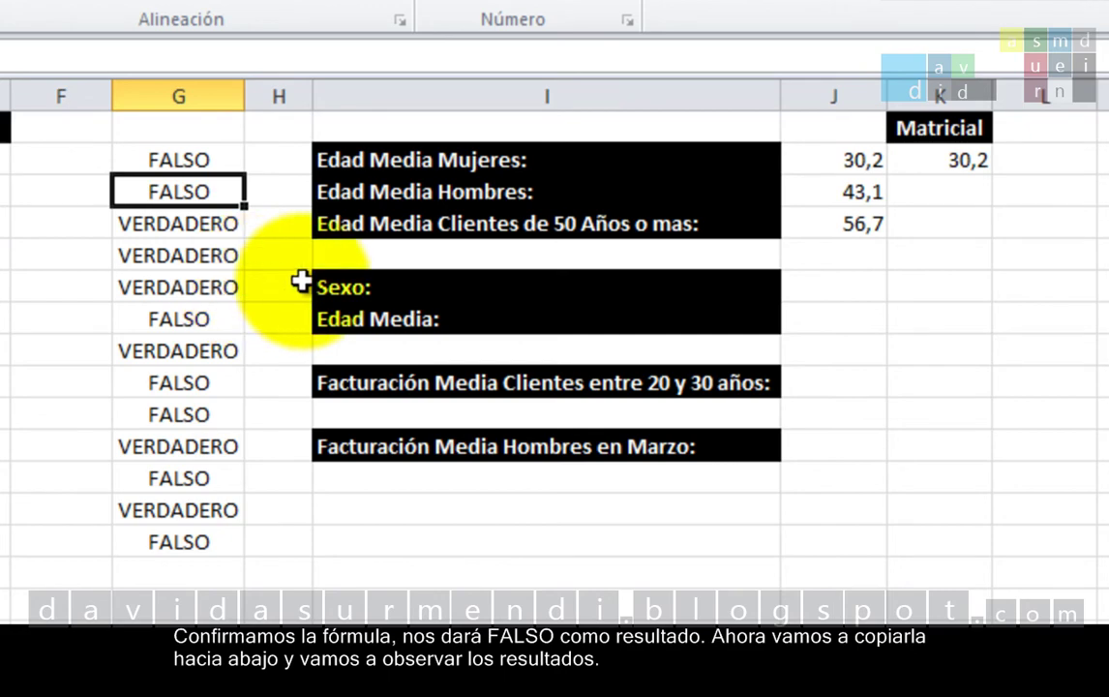
Step: Copy G2's SI formula down to G14, listing women's ages and FALSO for men
left_click(226, 163)
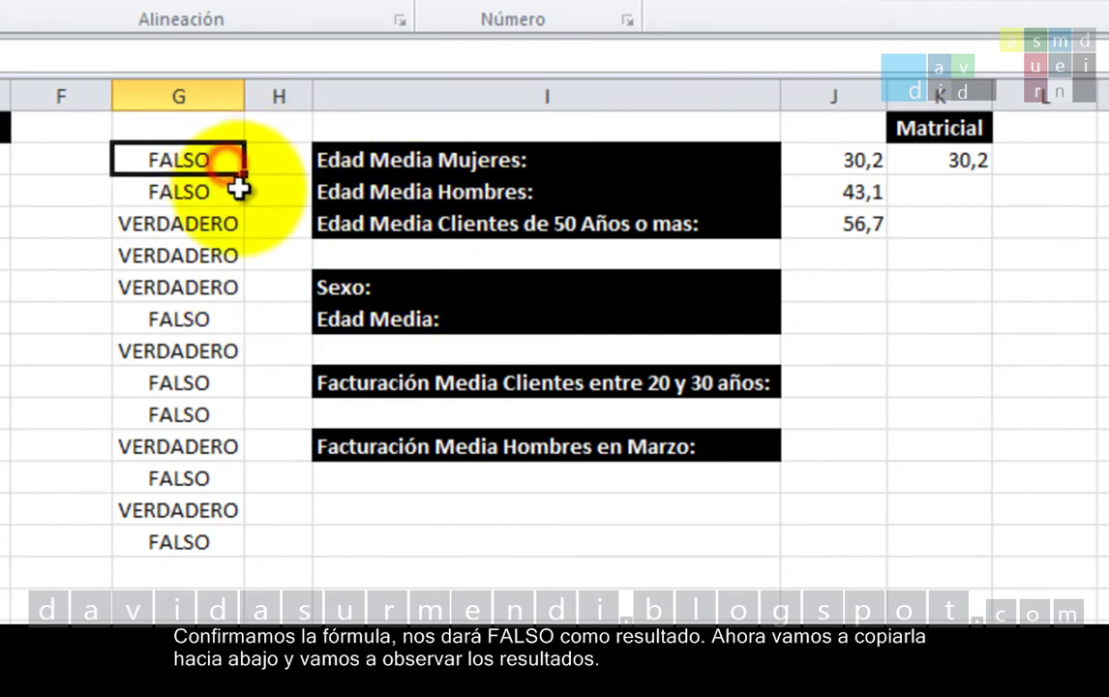
left_click_drag(244, 176, 232, 547)
left_click(707, 596)
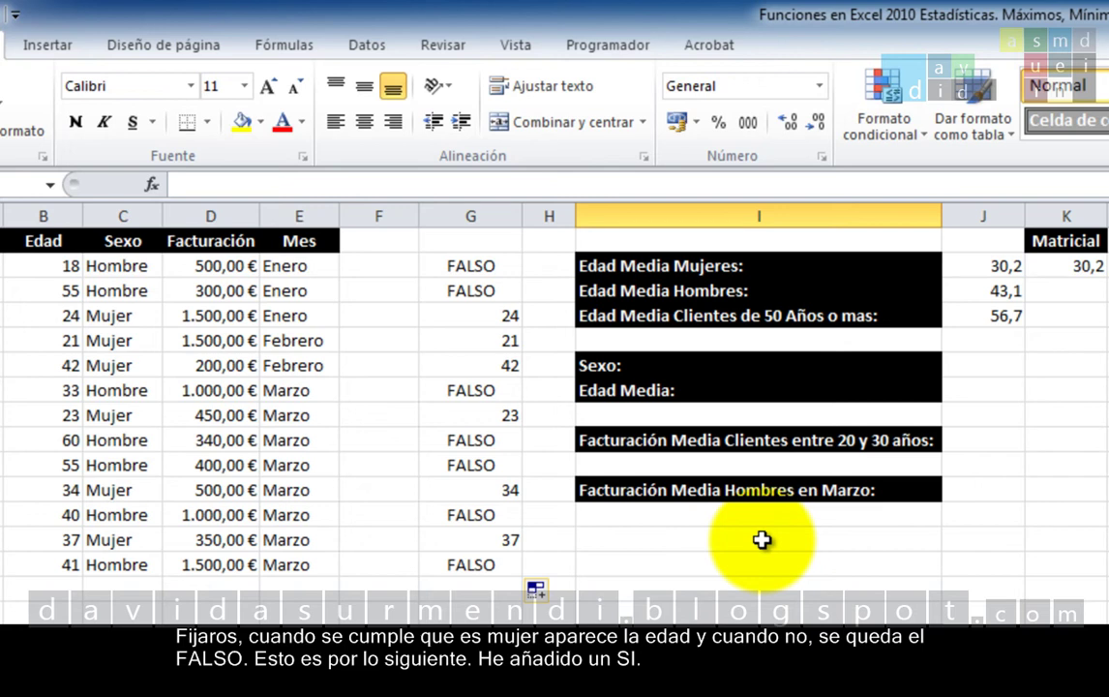
left_click(491, 264)
double_click(491, 264)
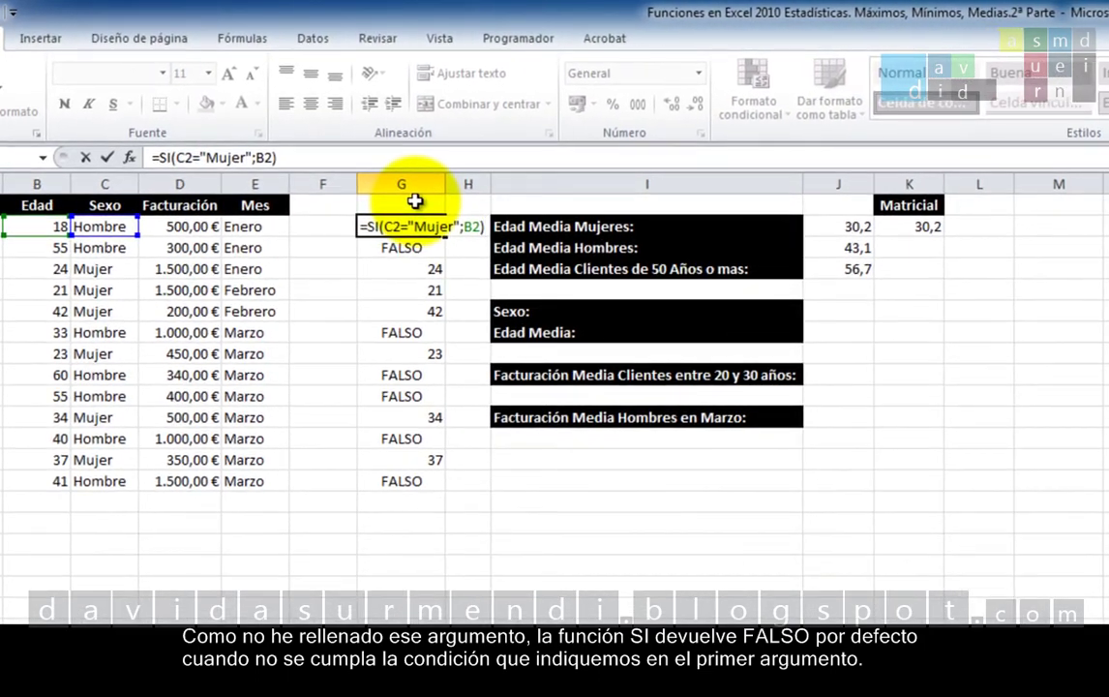
key("Escape")
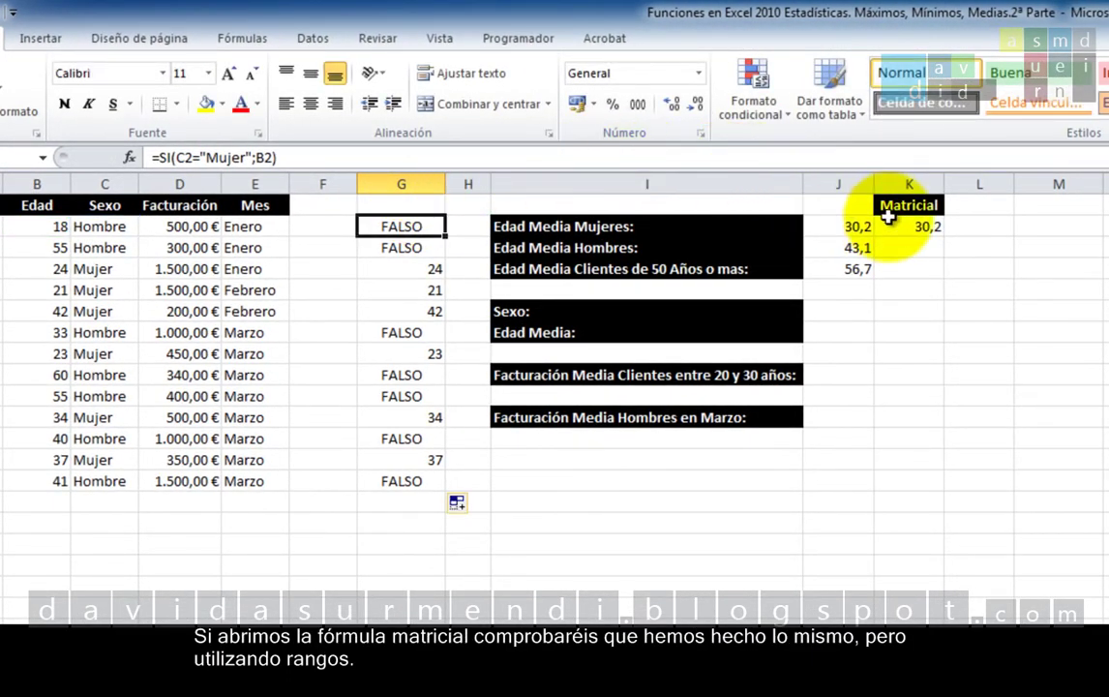
left_click(908, 225)
double_click(908, 226)
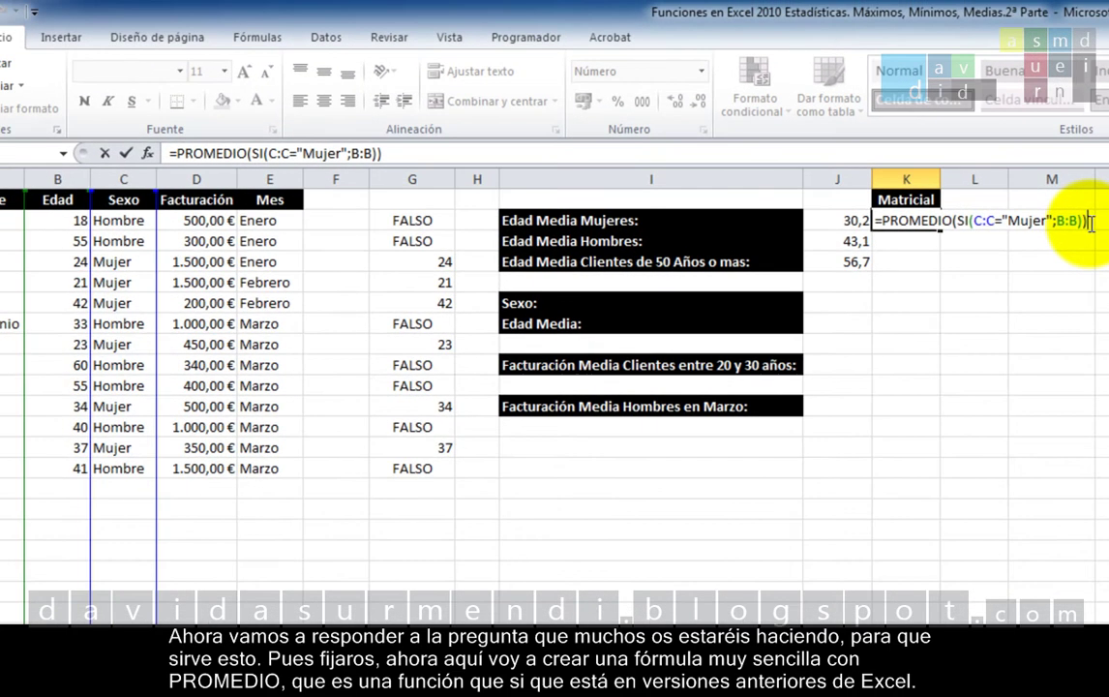
key("ctrl+shift+Return")
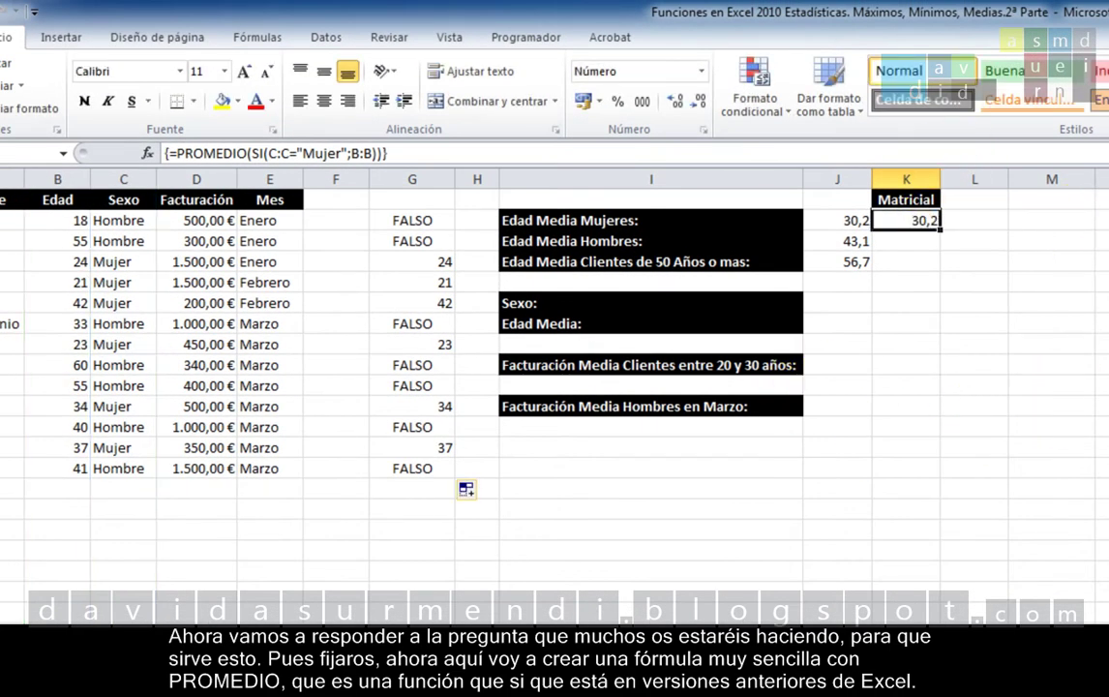
Step: Enter =PROMEDIO(G2:G14) in G15 below the helper column
left_click(419, 492)
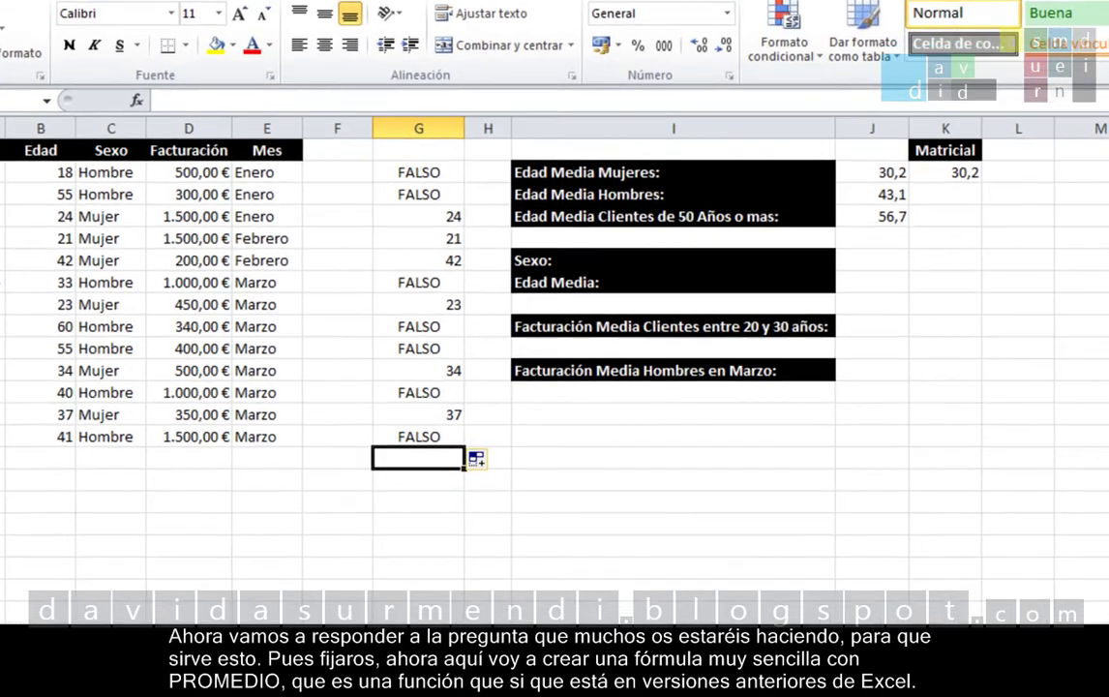
type("=")
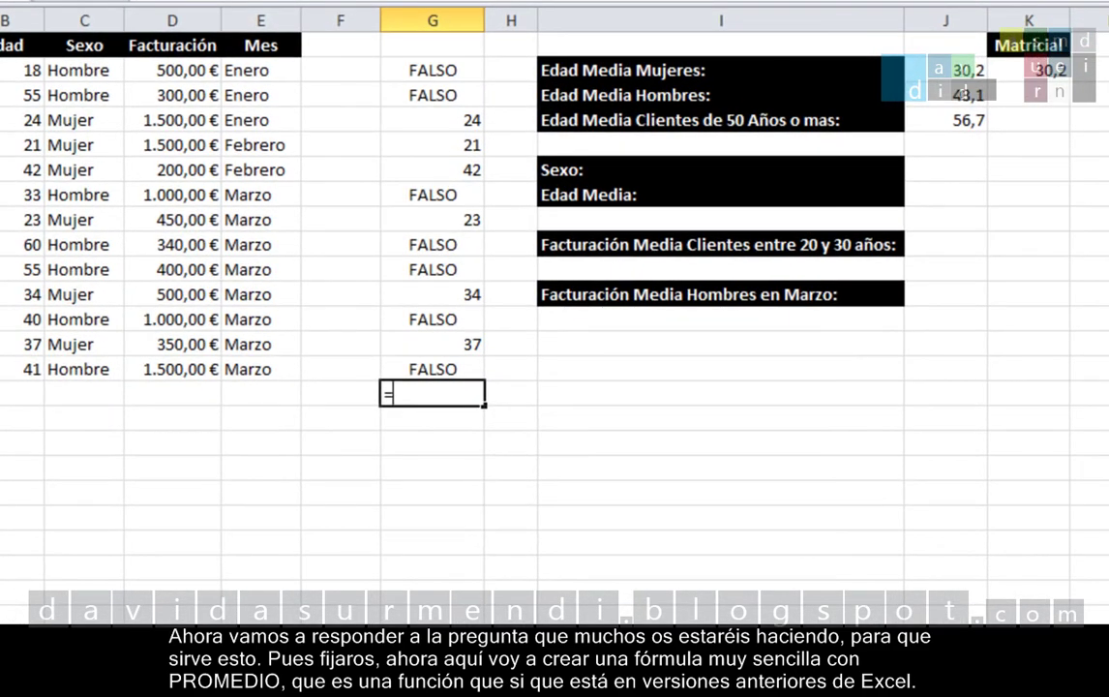
type("promedio")
key("Tab")
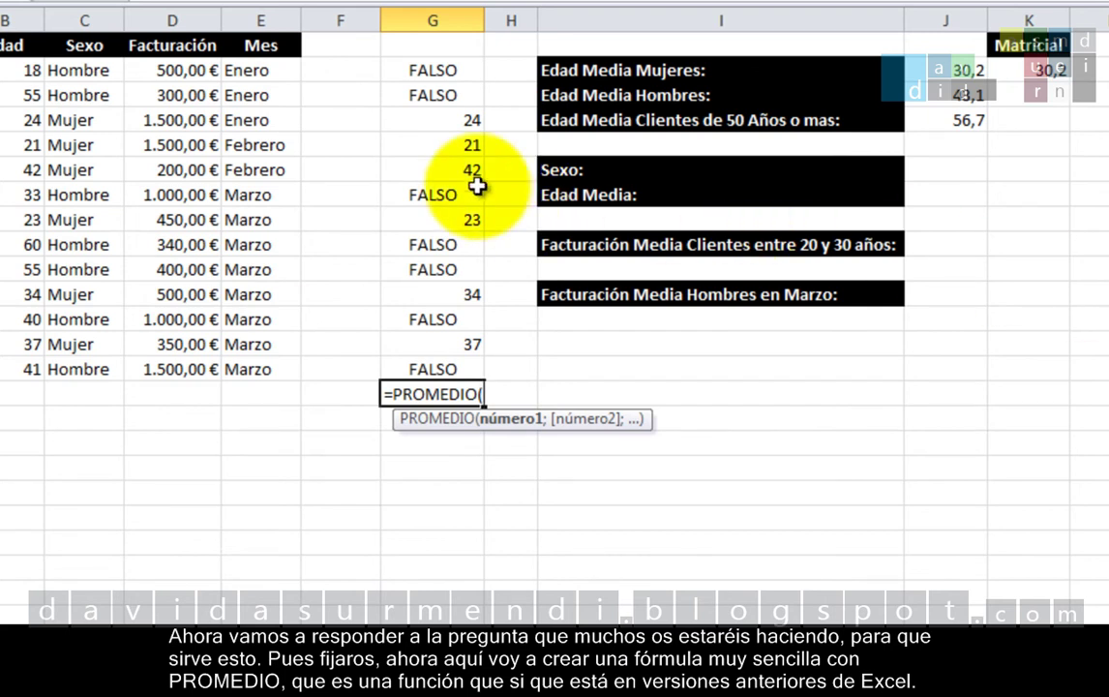
left_click_drag(411, 70, 383, 368)
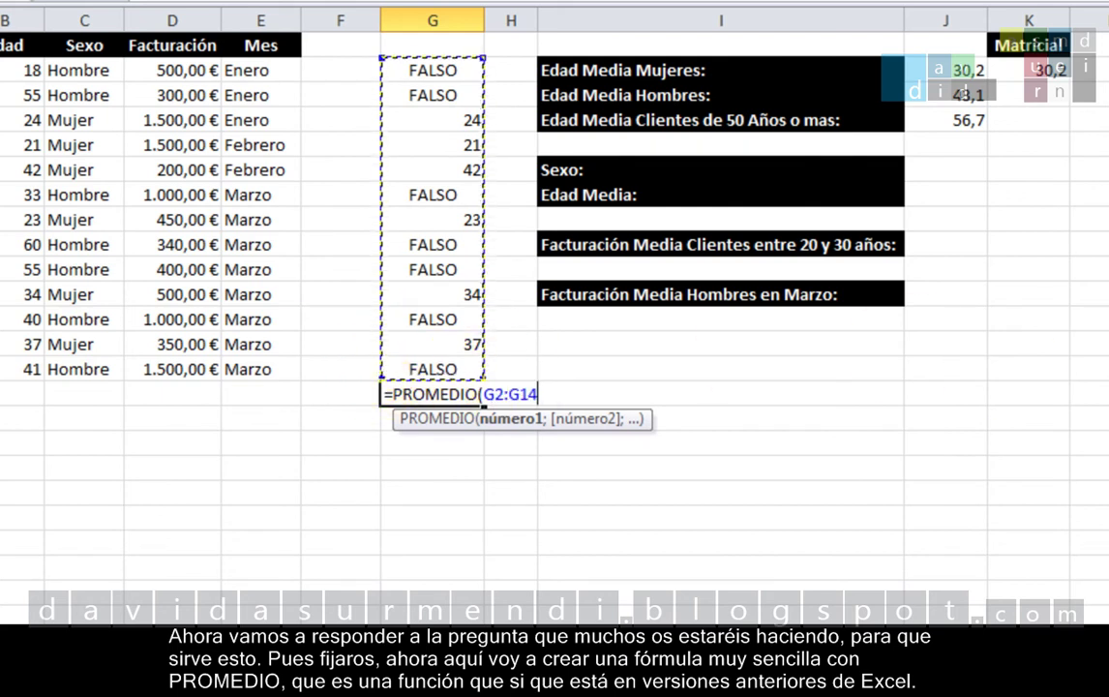
type(")")
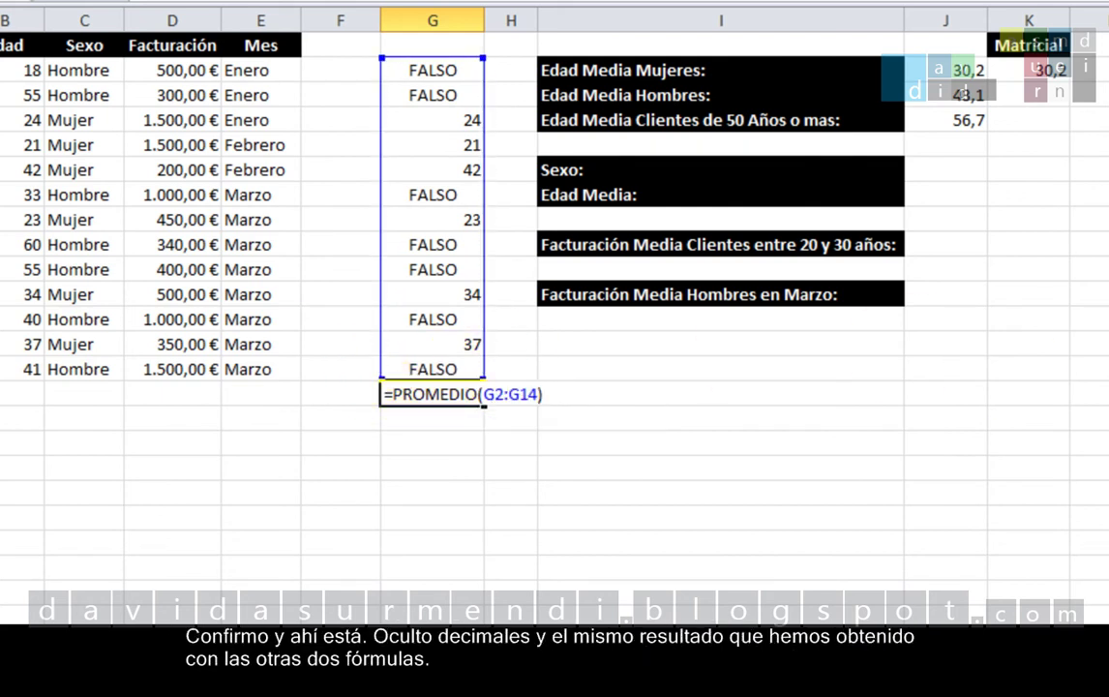
key("Return")
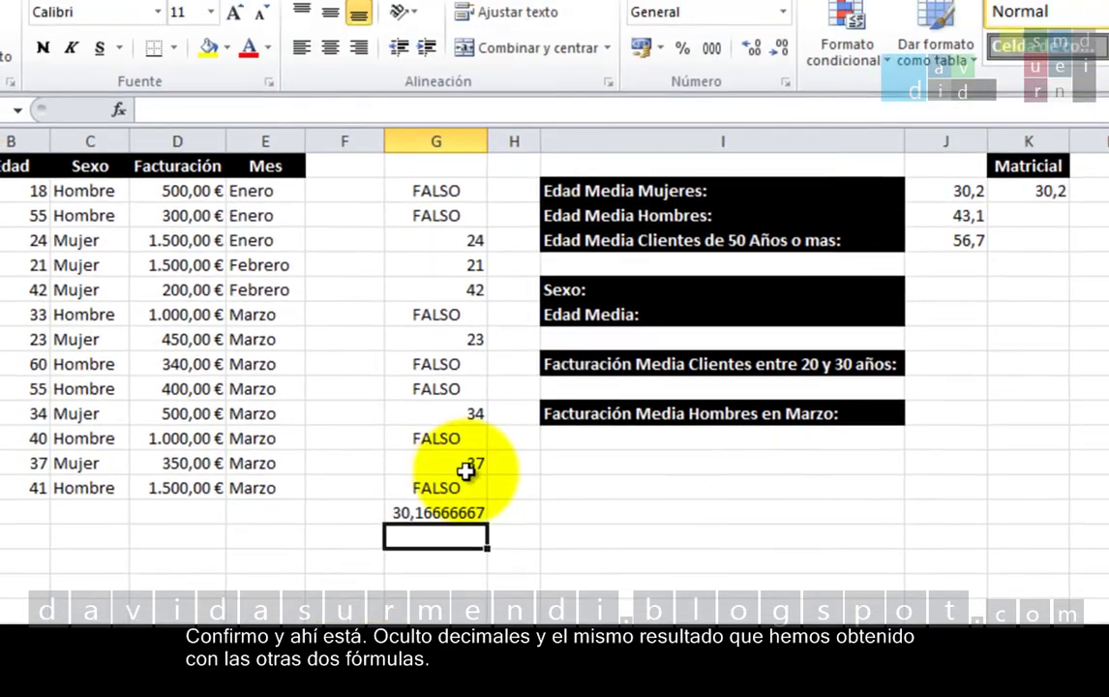
Step: Trim G15's average to one decimal so it shows 30,2, then review its formula
left_click(433, 394)
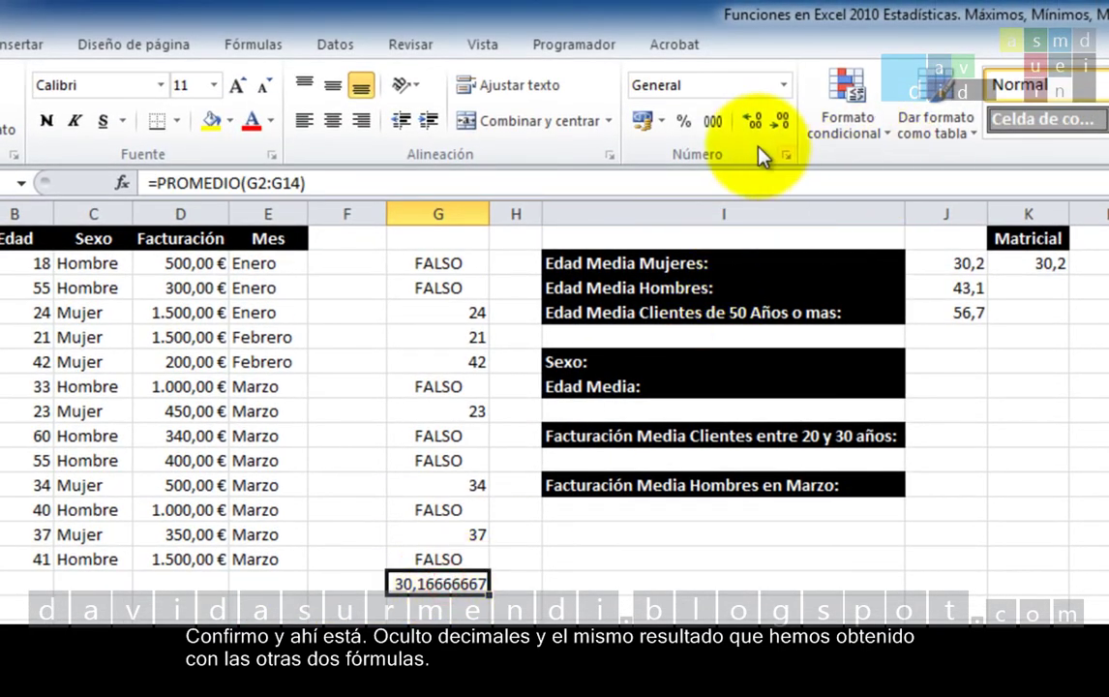
left_click(774, 123)
left_click(774, 123)
left_click(775, 123)
left_click(774, 123)
left_click(776, 124)
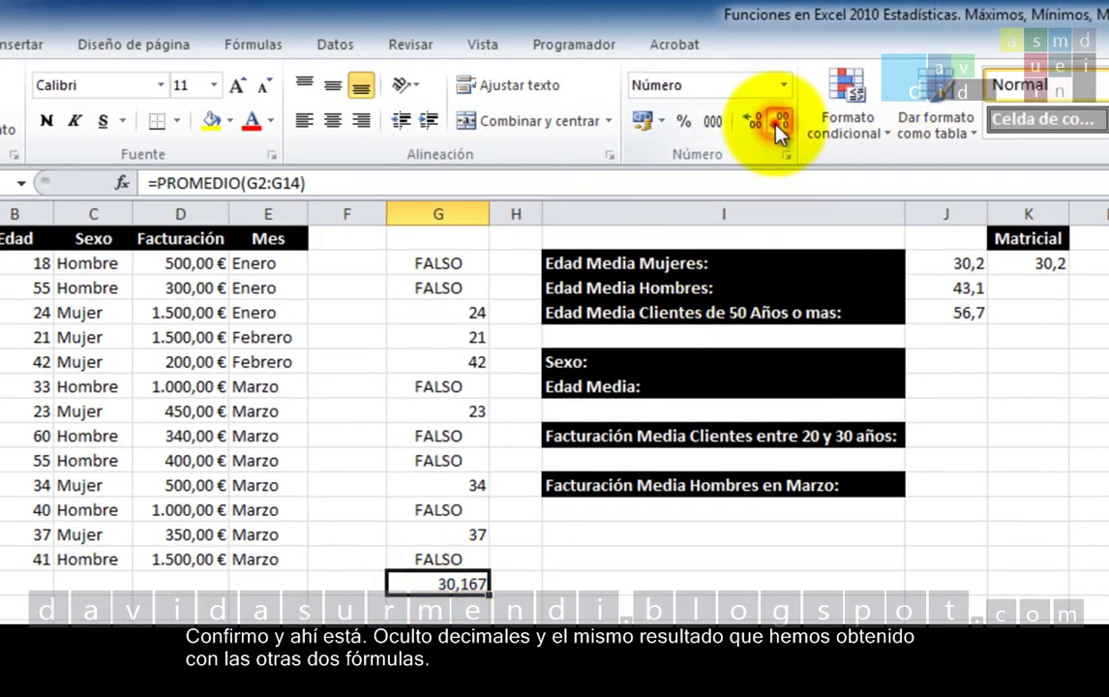
left_click(777, 125)
left_click(779, 124)
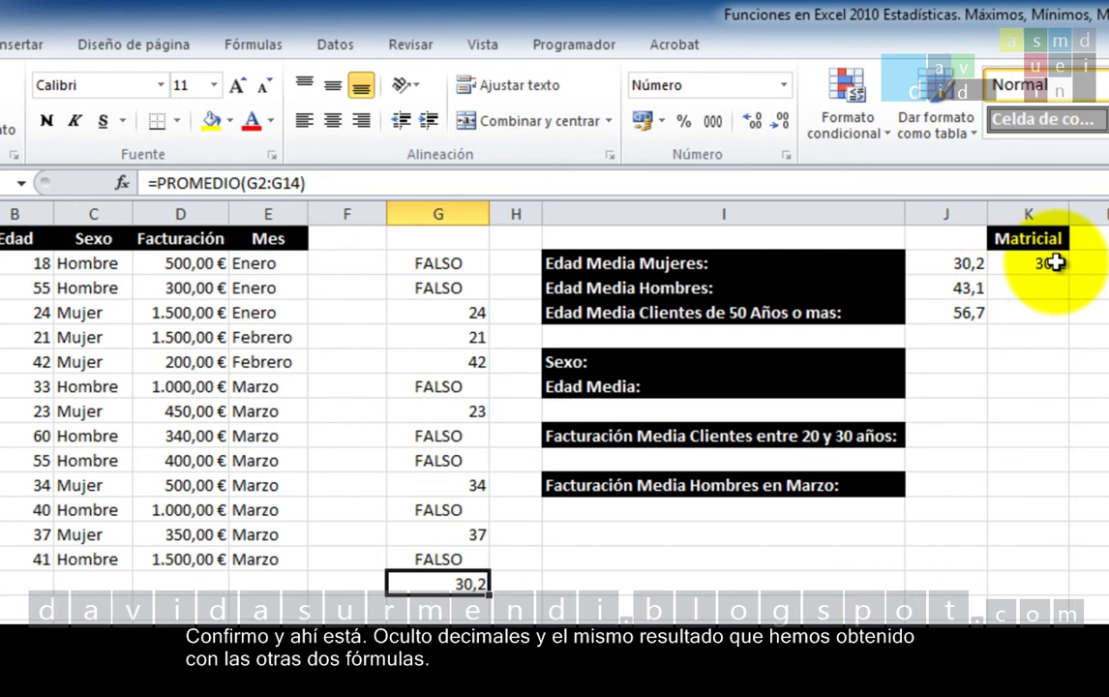
double_click(465, 586)
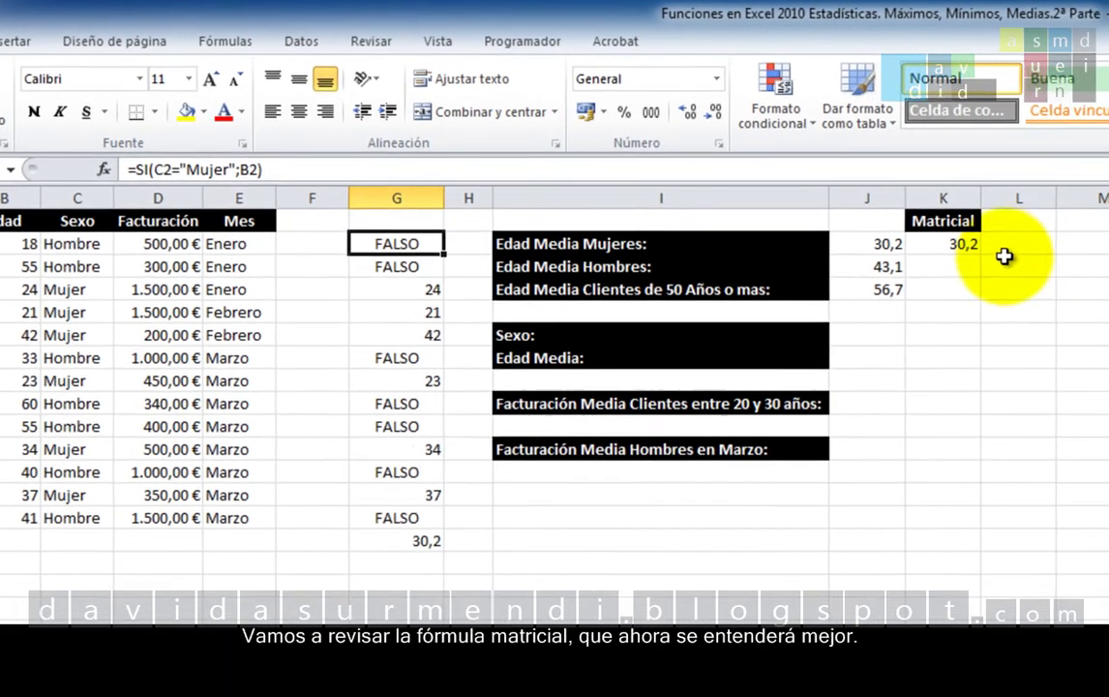
left_click(963, 244)
double_click(963, 244)
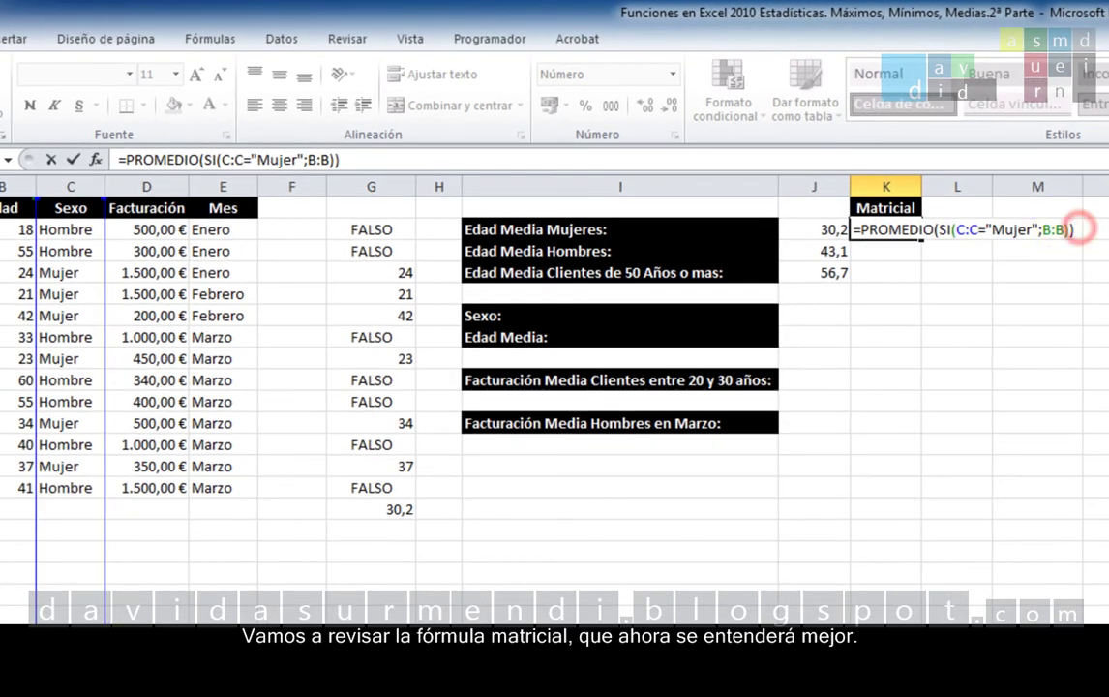